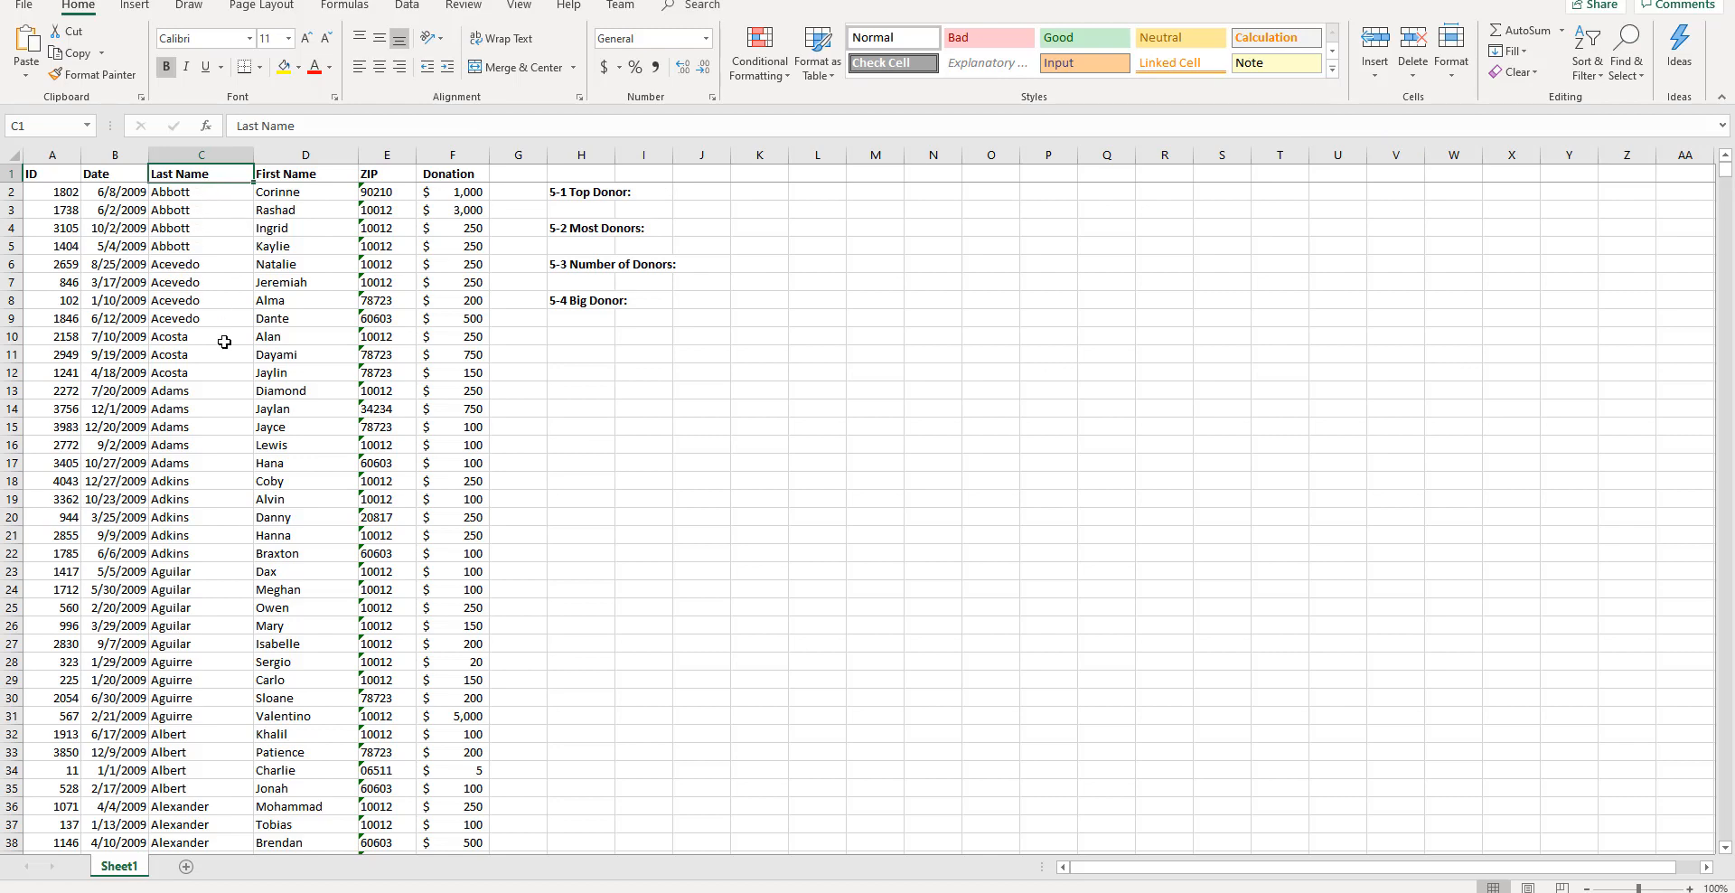
# - Sort the contributor list by last name from Z to A, and by donation from smallest to largest
pyautogui.click(1596, 85)
pyautogui.click(1594, 125)
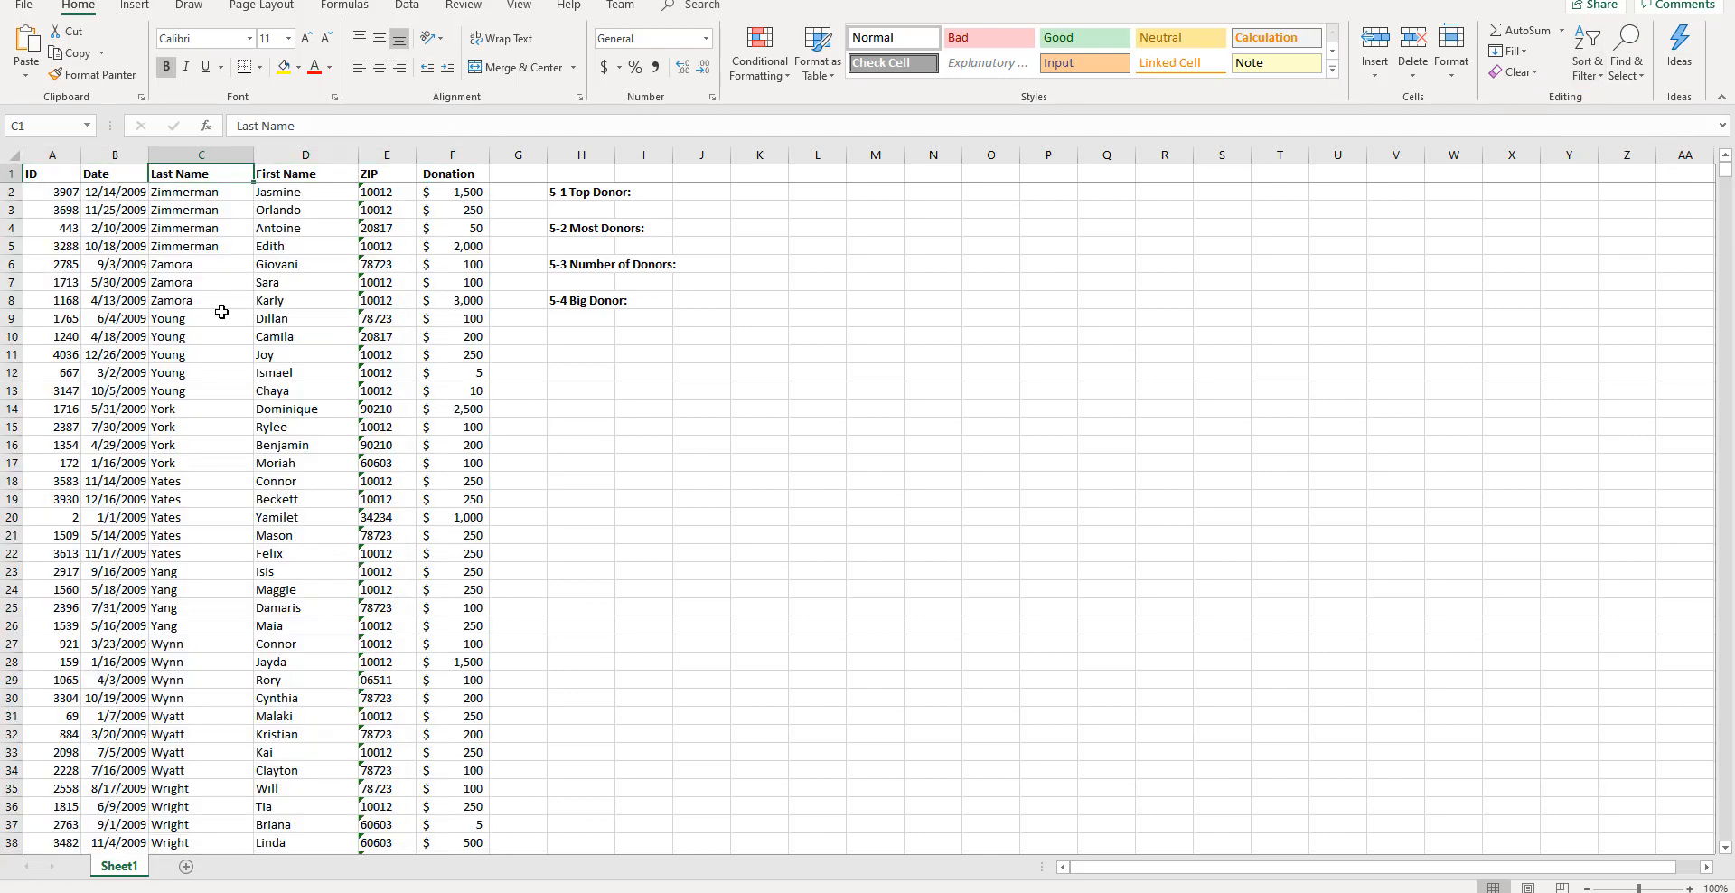
pyautogui.click(463, 172)
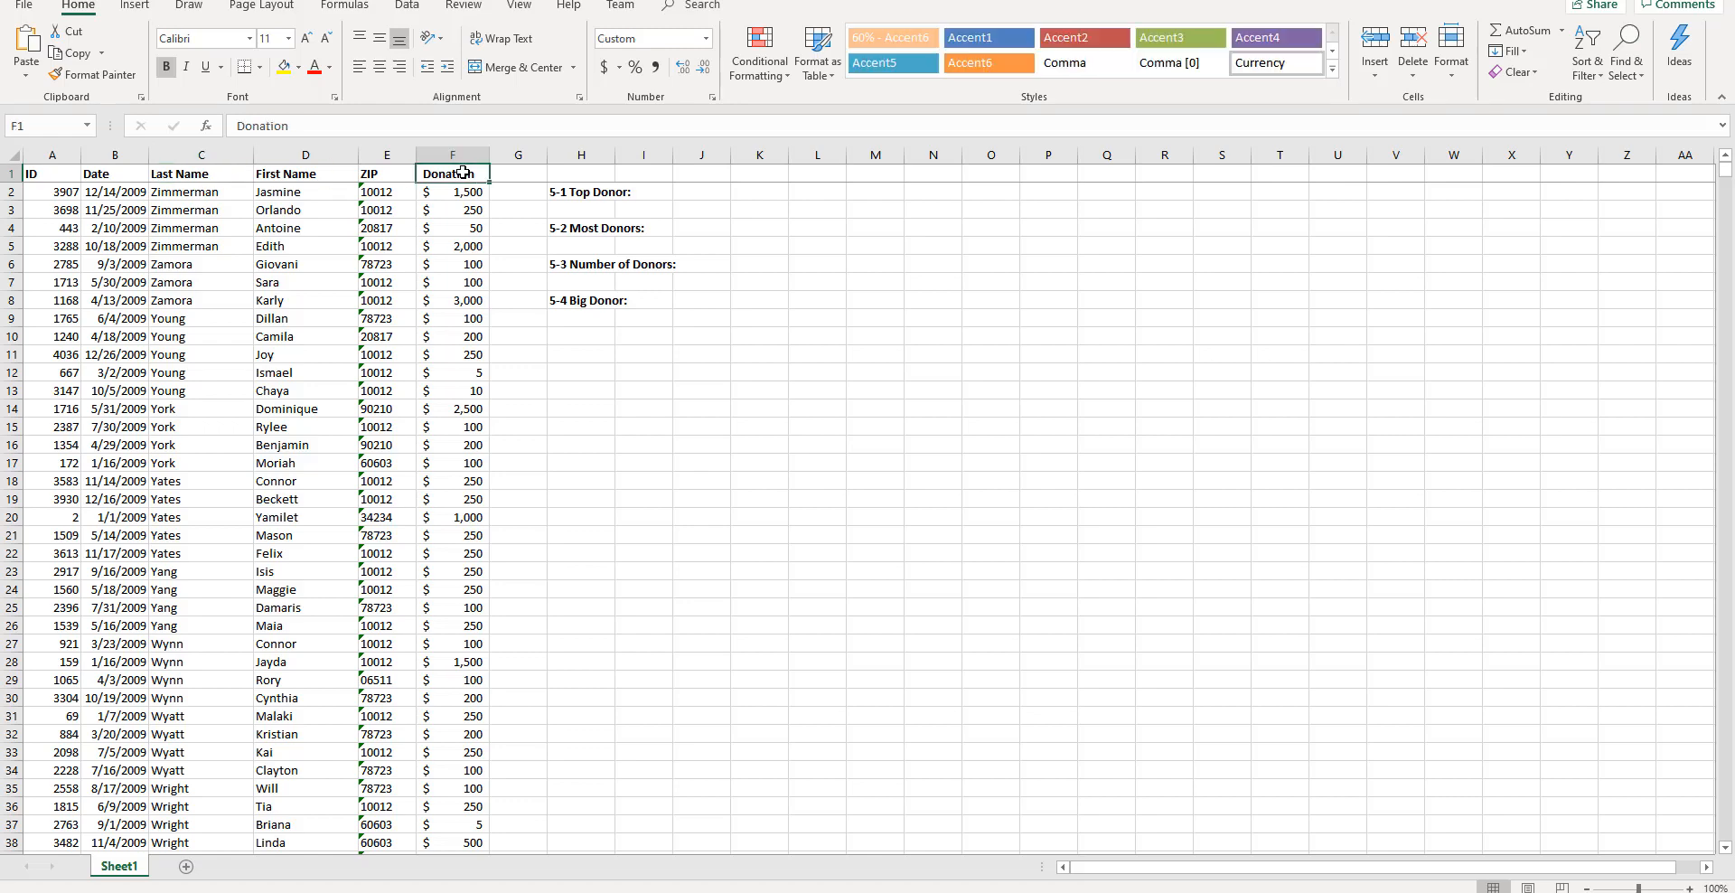
pyautogui.click(1593, 81)
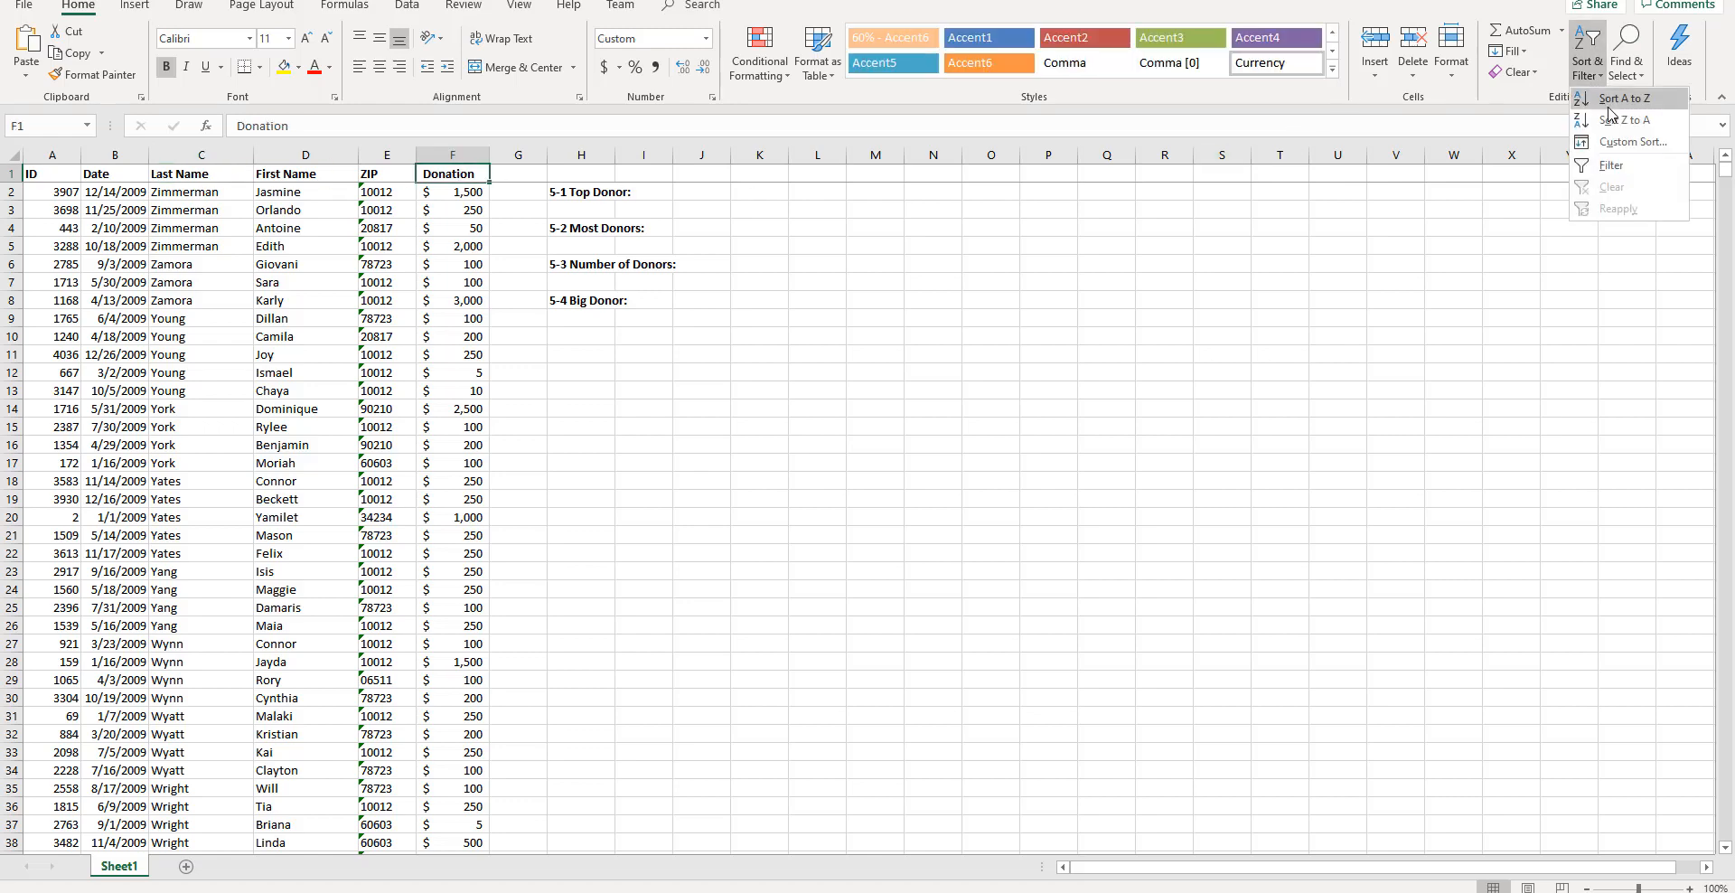
pyautogui.click(1610, 99)
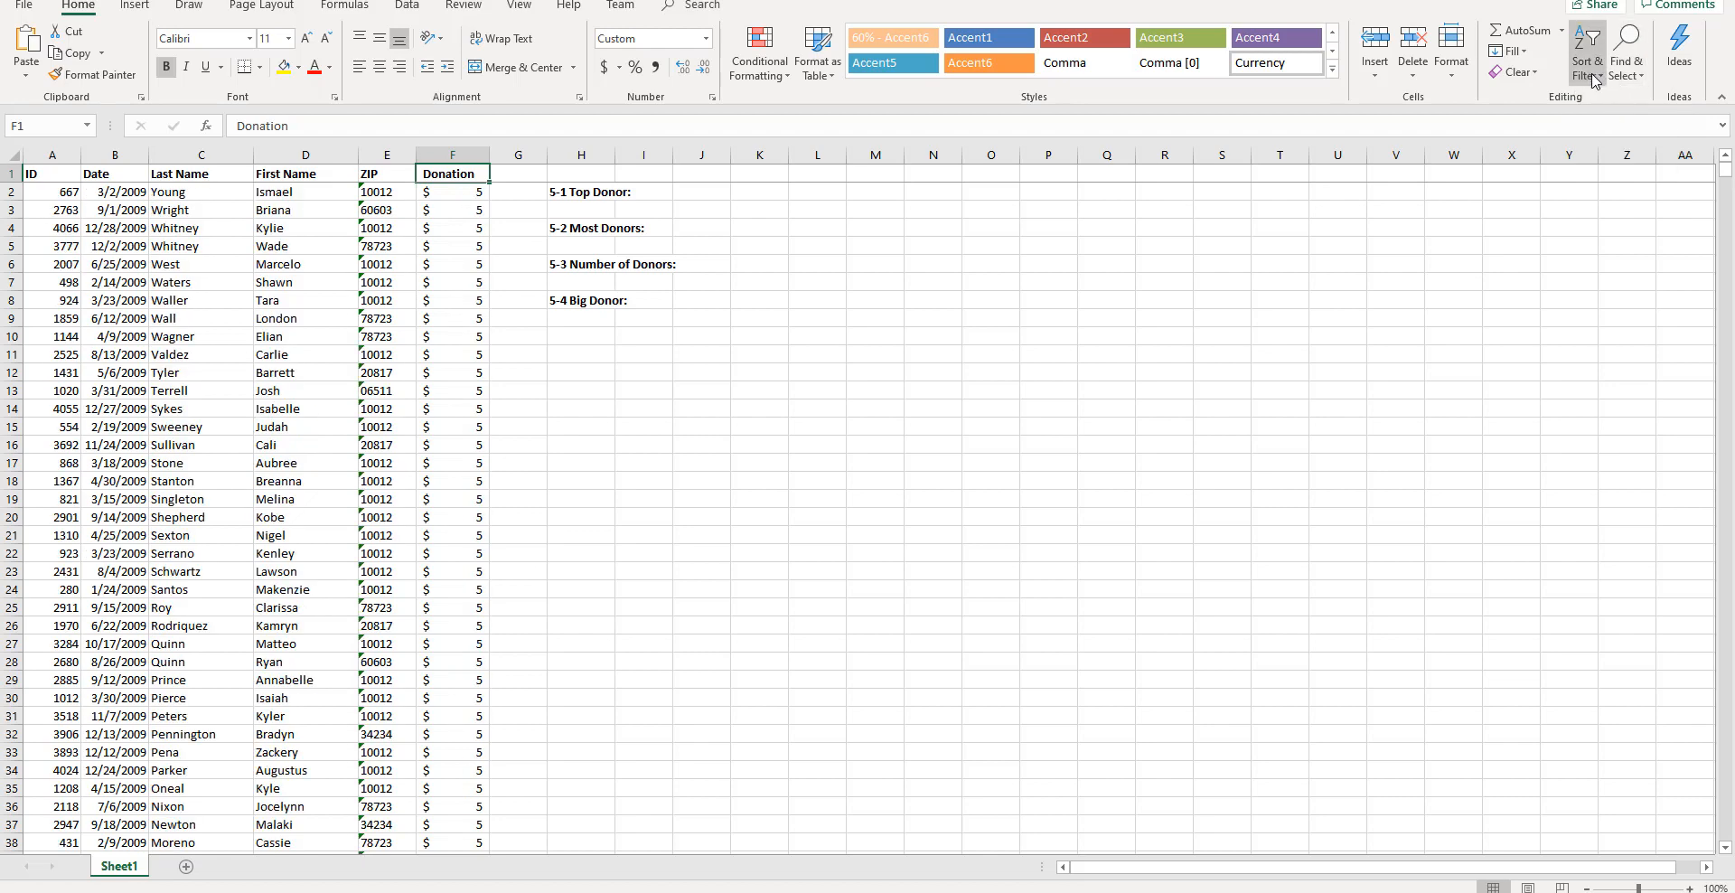
# - Sort the rows by donation from largest to smallest, and return them to smallest to largest
pyautogui.click(1591, 74)
pyautogui.click(1603, 120)
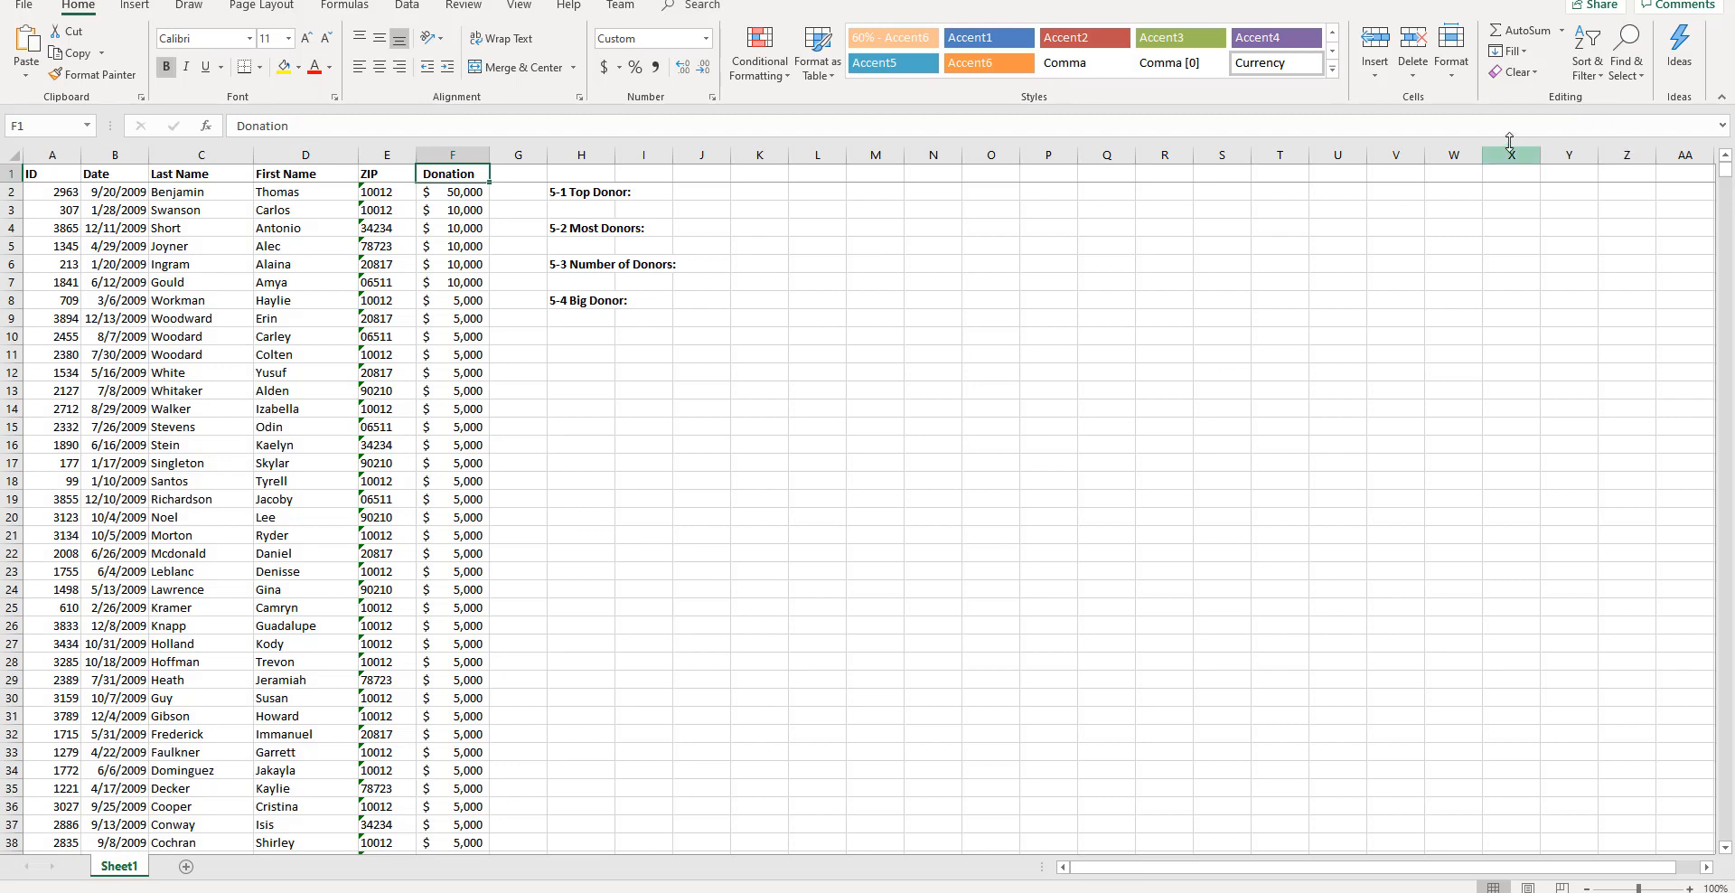
pyautogui.click(1588, 65)
pyautogui.click(1610, 99)
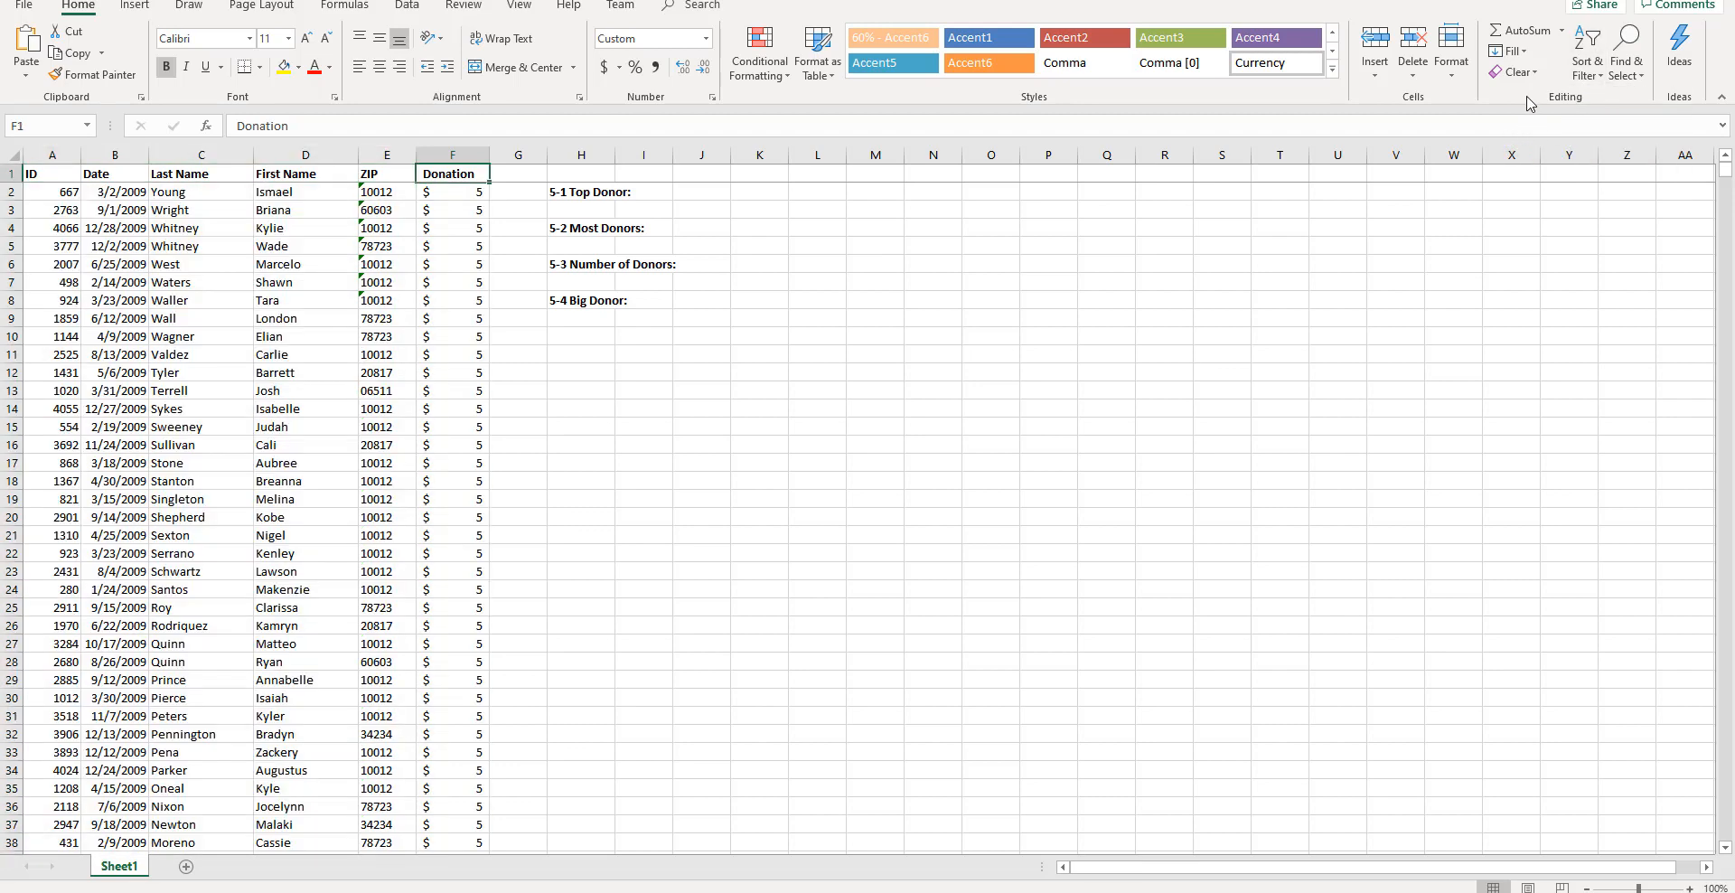
# - Go through the column headers in row 1 and check how the header row behaves when scrolling the list
pyautogui.click(60, 177)
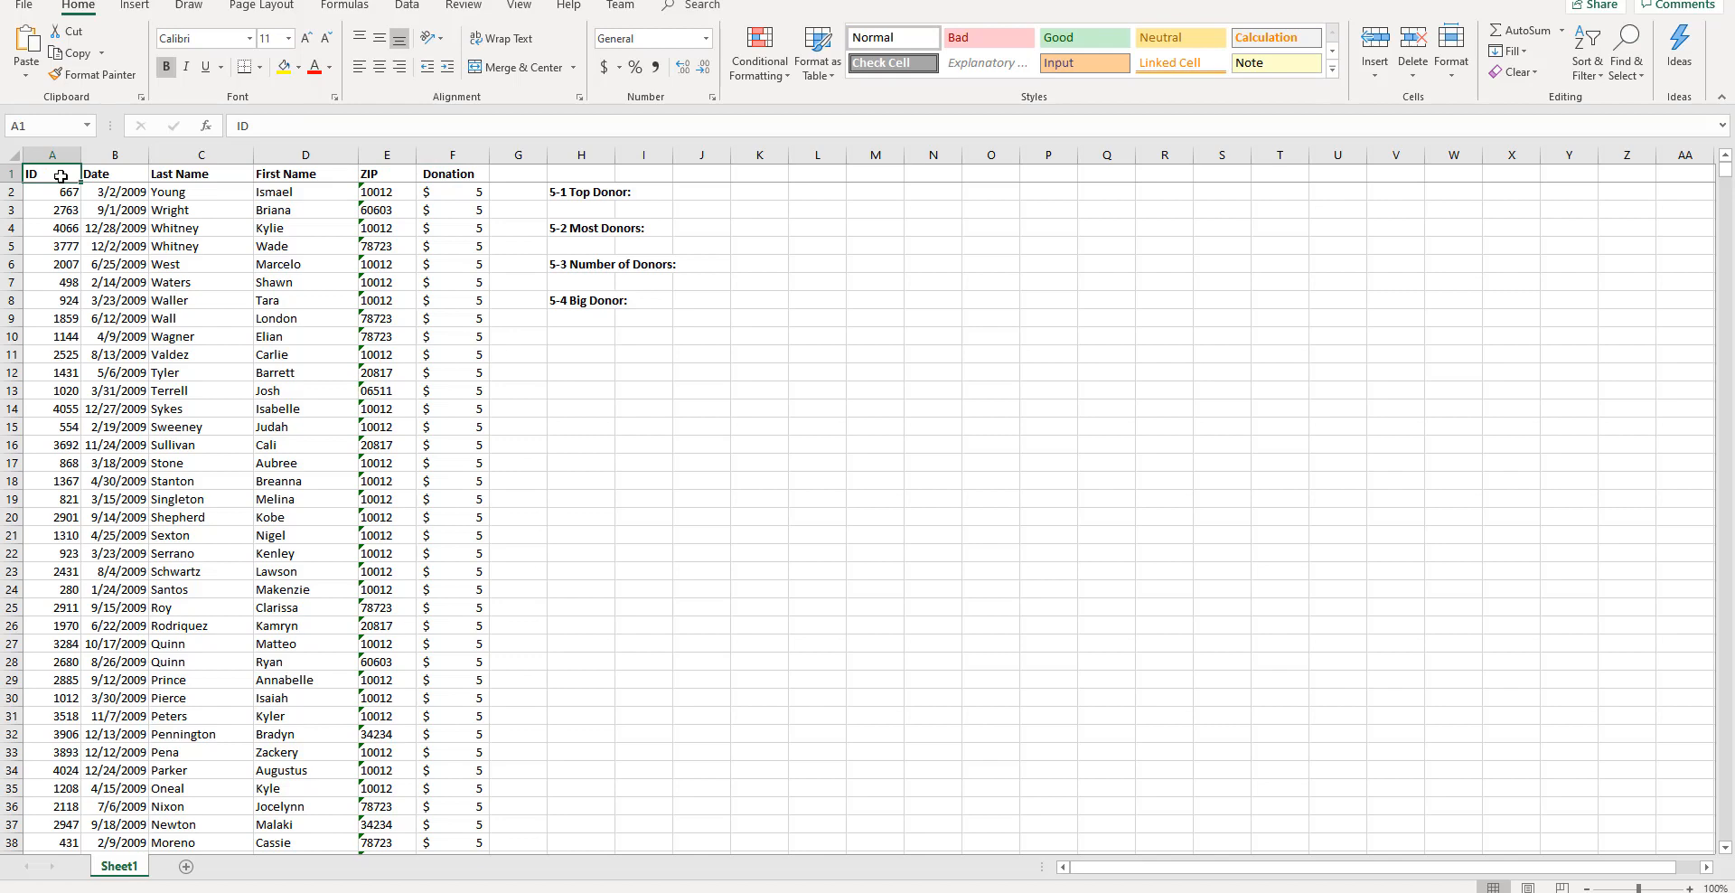
pyautogui.click(107, 173)
pyautogui.click(173, 172)
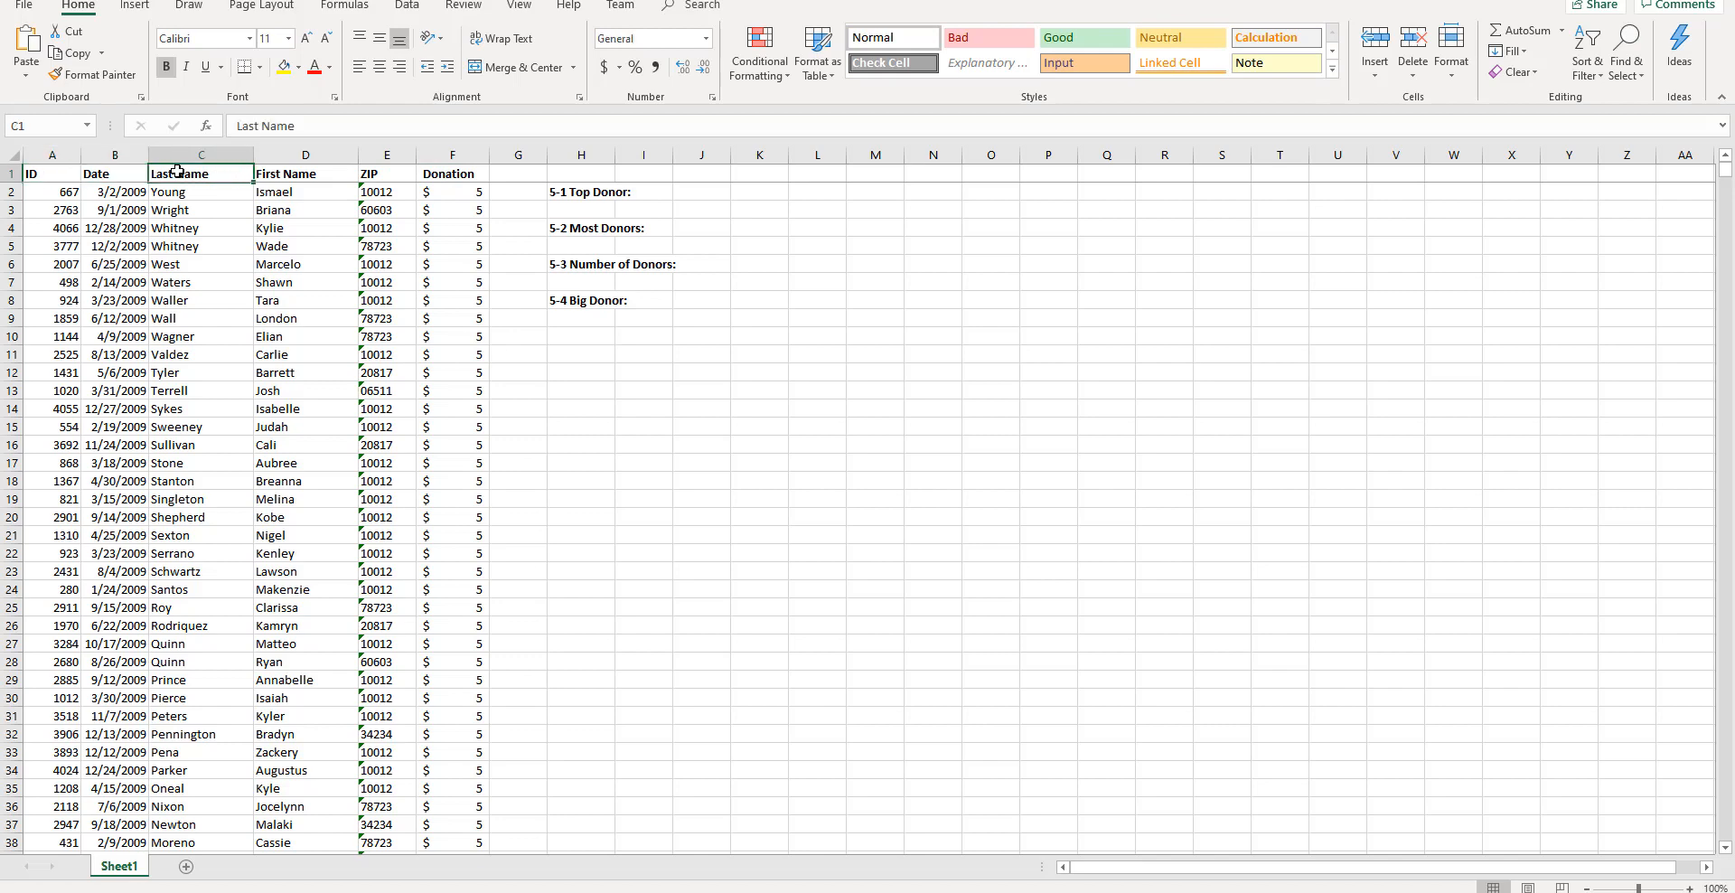
pyautogui.click(268, 173)
pyautogui.scroll(-4, 364, 286)
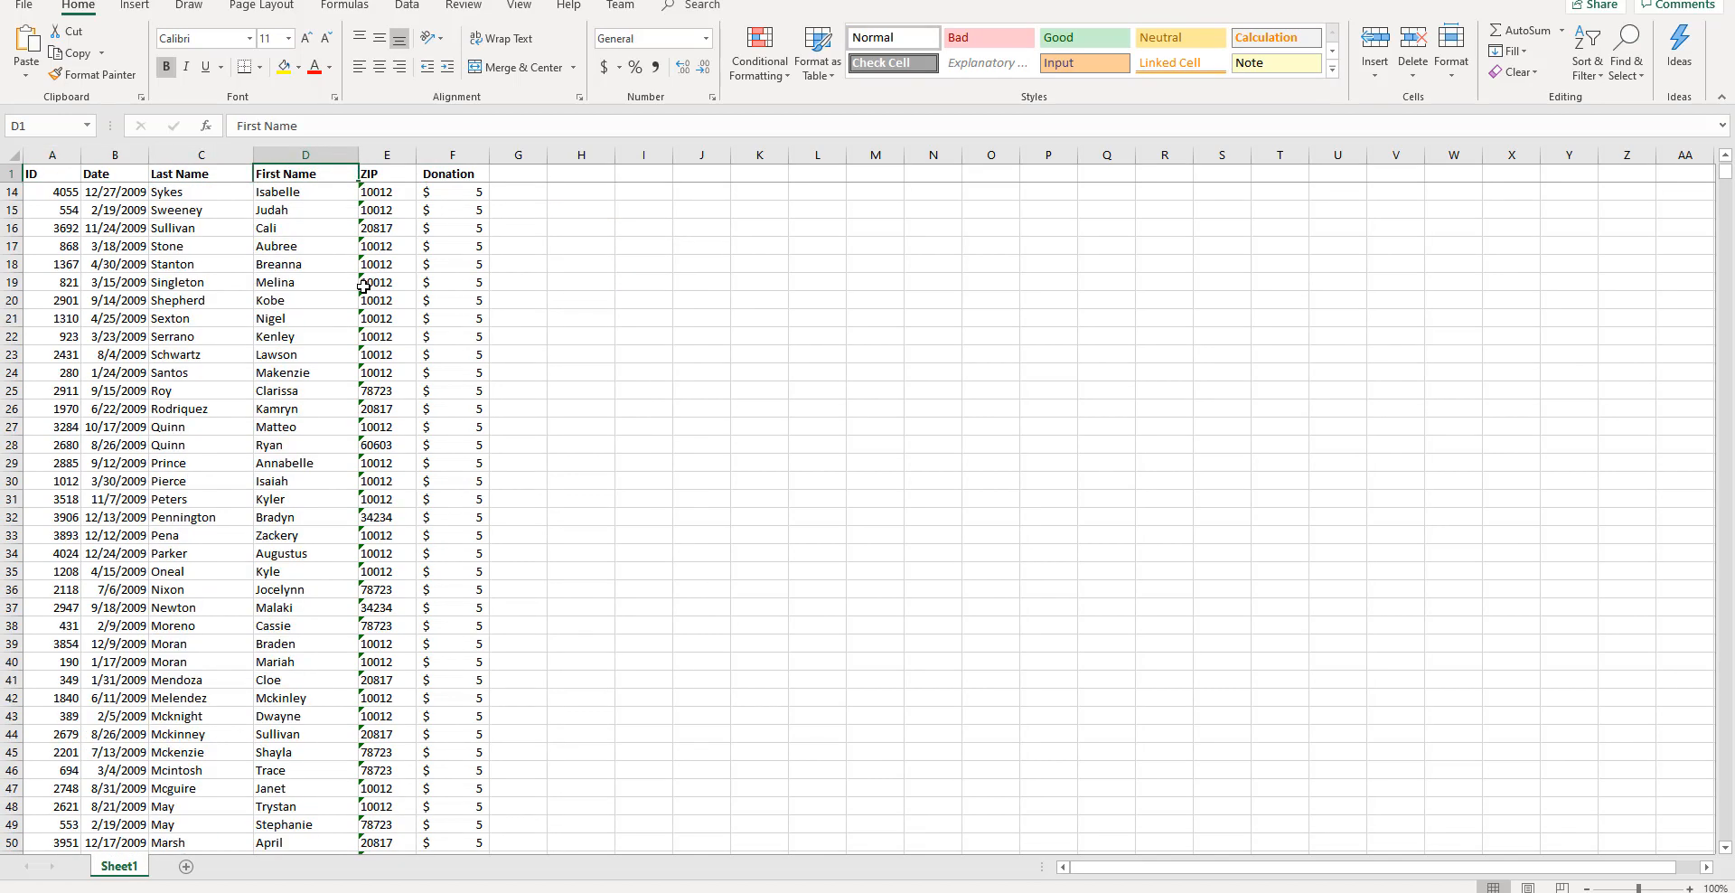
pyautogui.scroll(4, 364, 286)
# - Unfreeze the worksheet panes and check how the header row behaves when scrolling
pyautogui.click(60, 175)
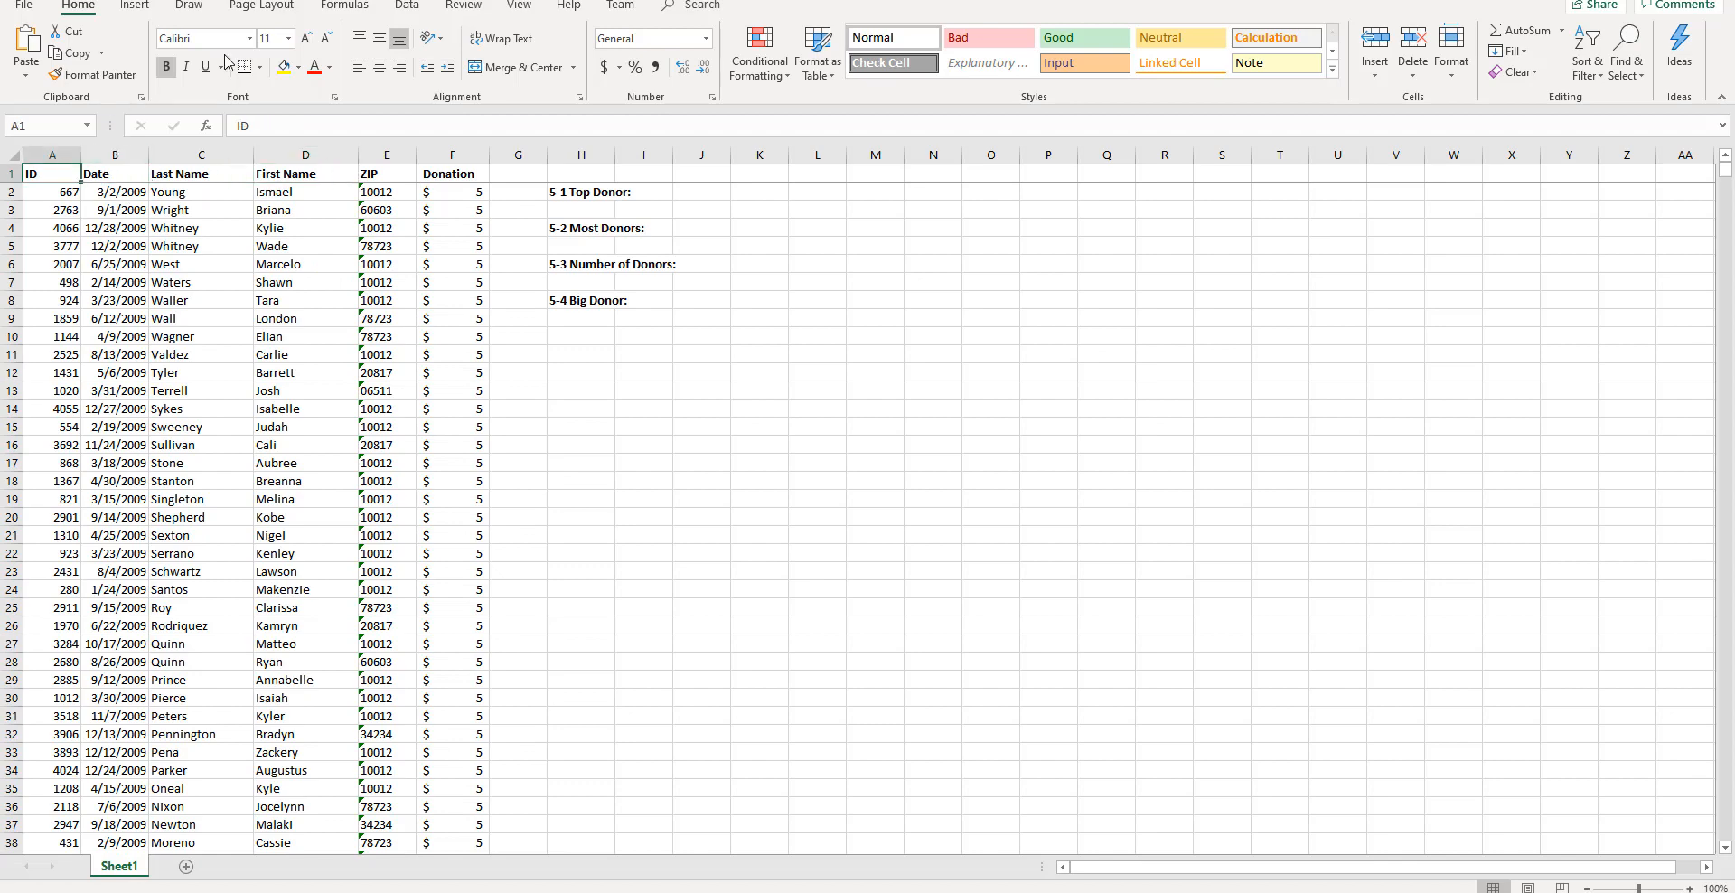
pyautogui.click(519, 7)
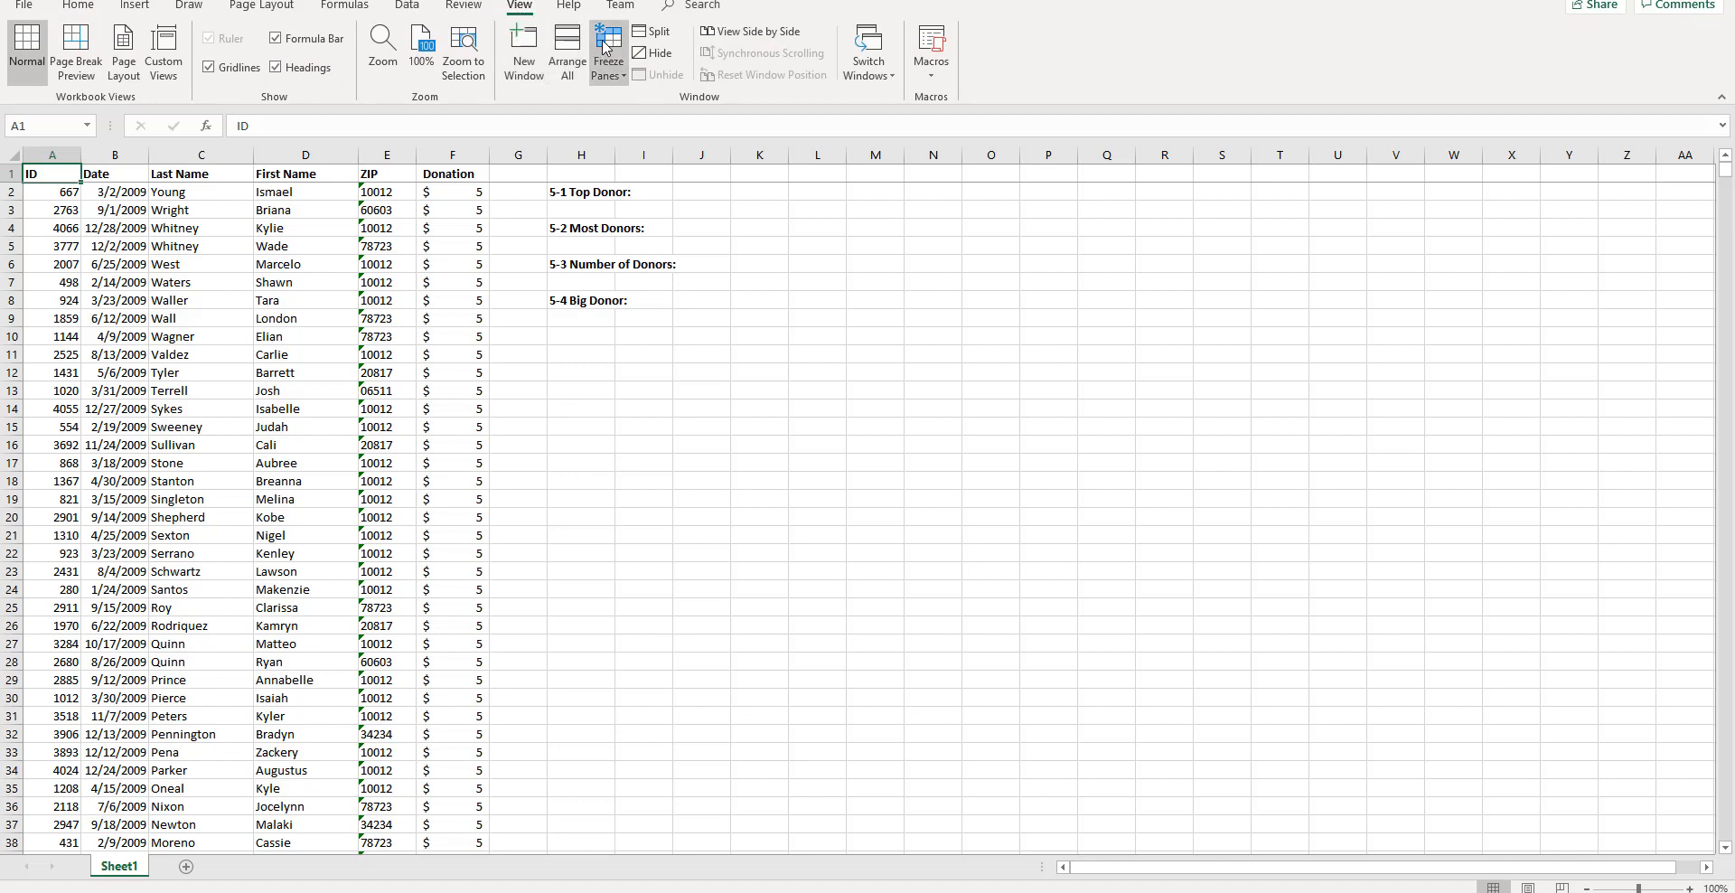
pyautogui.click(615, 78)
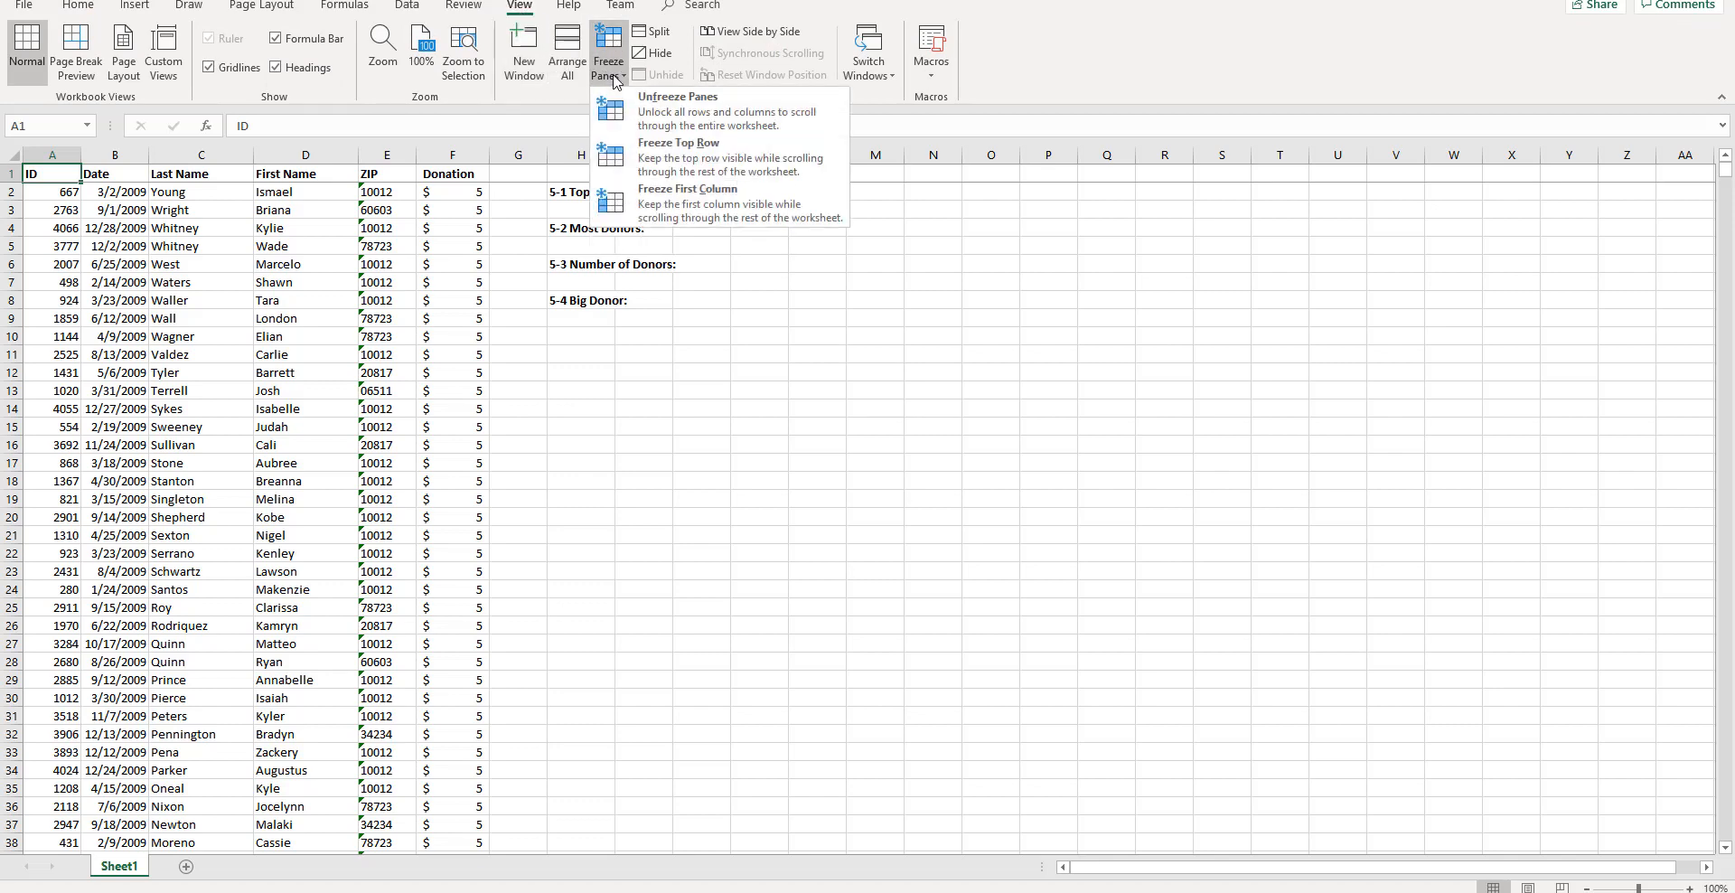
pyautogui.click(666, 156)
pyautogui.scroll(-4, 171, 370)
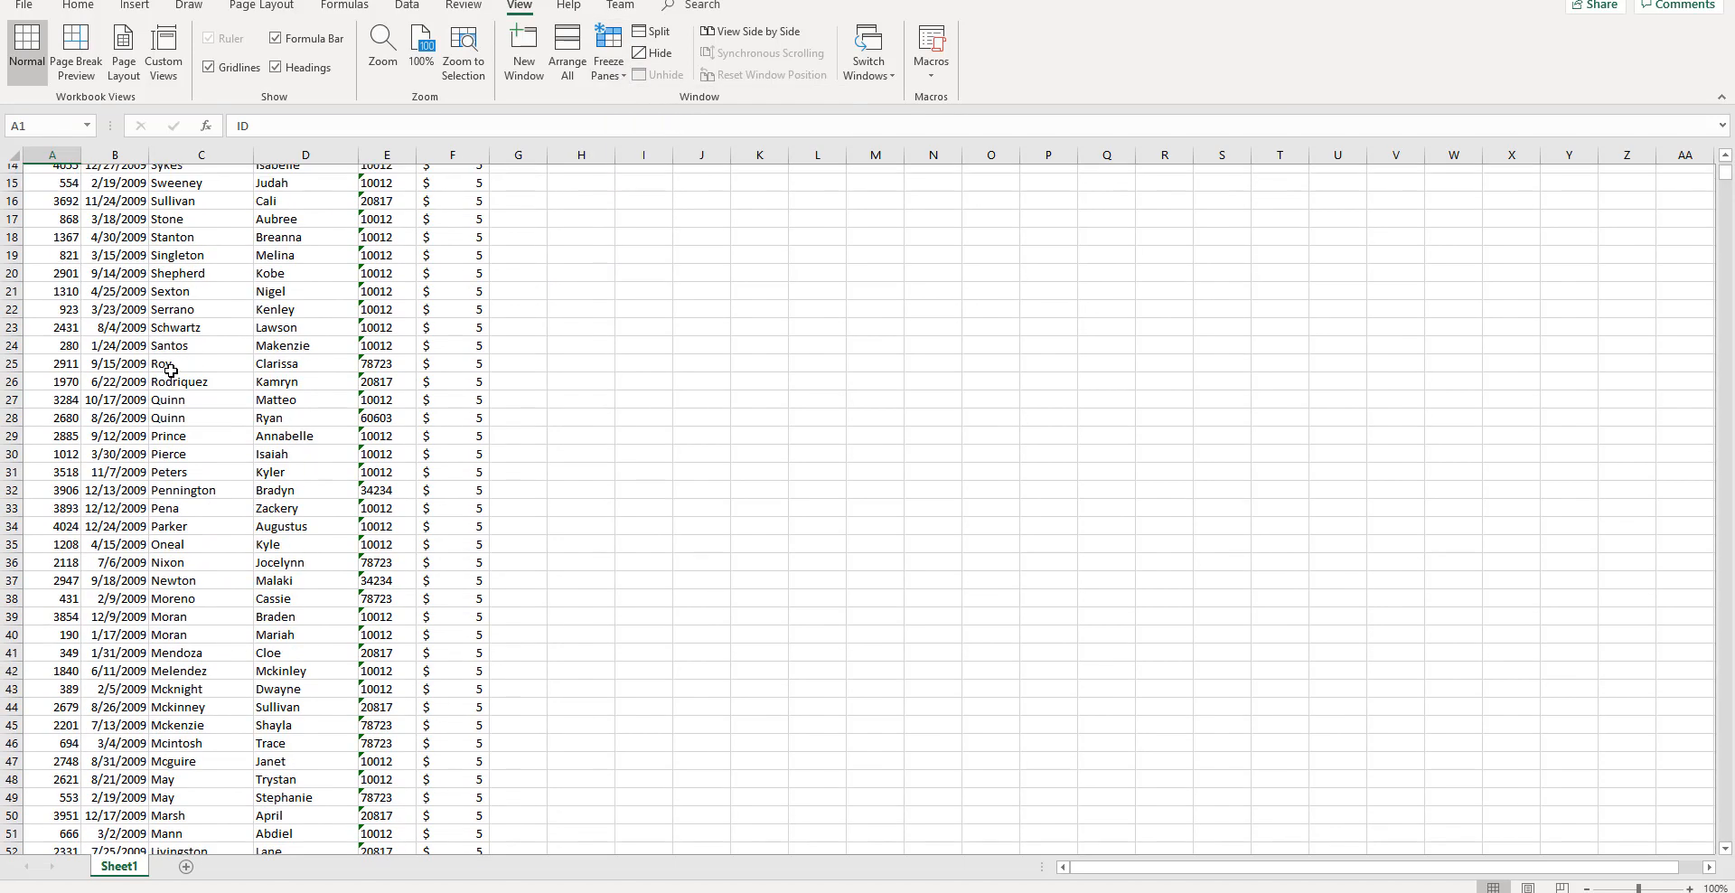
# - Freeze the top row of the worksheet
pyautogui.scroll(4, 171, 371)
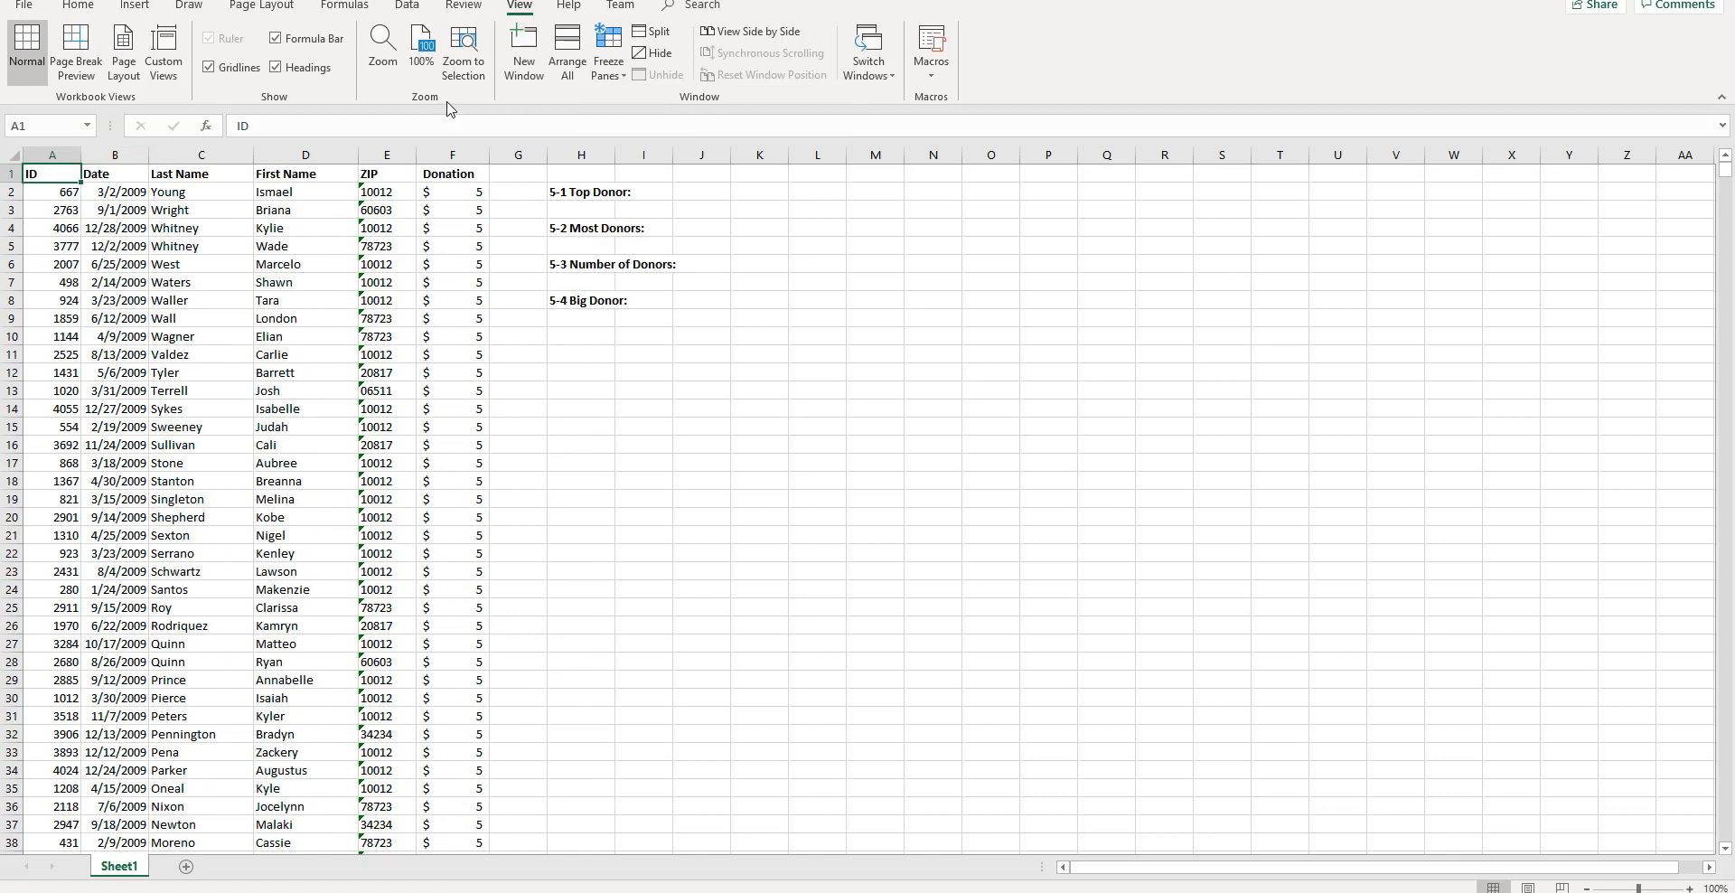
pyautogui.click(608, 56)
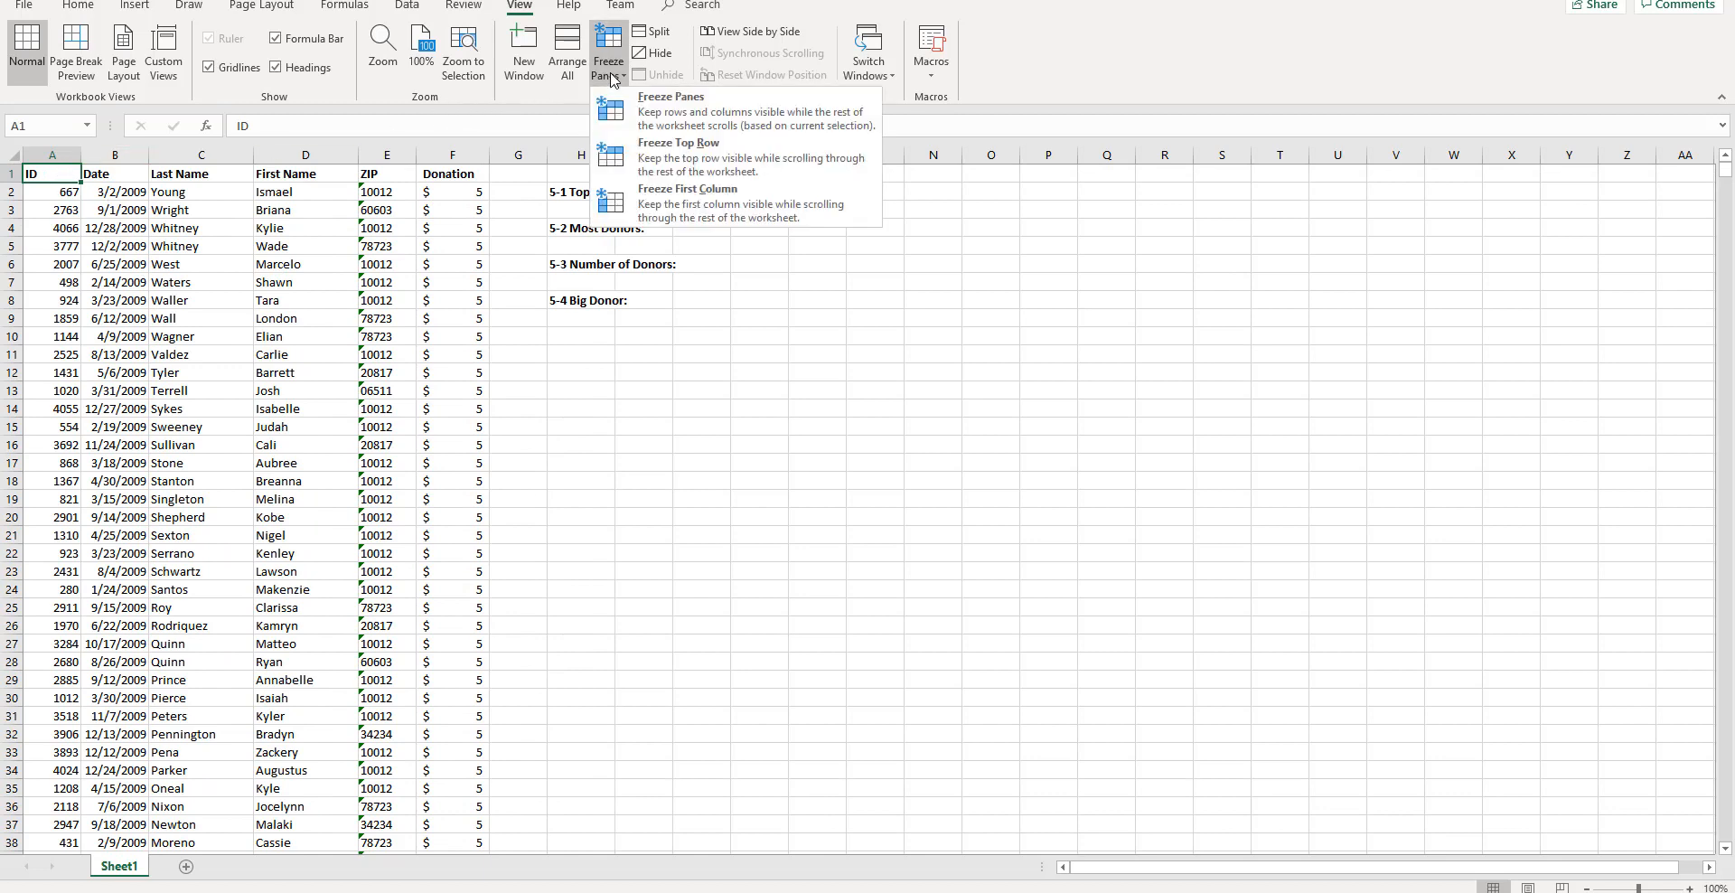
pyautogui.click(658, 151)
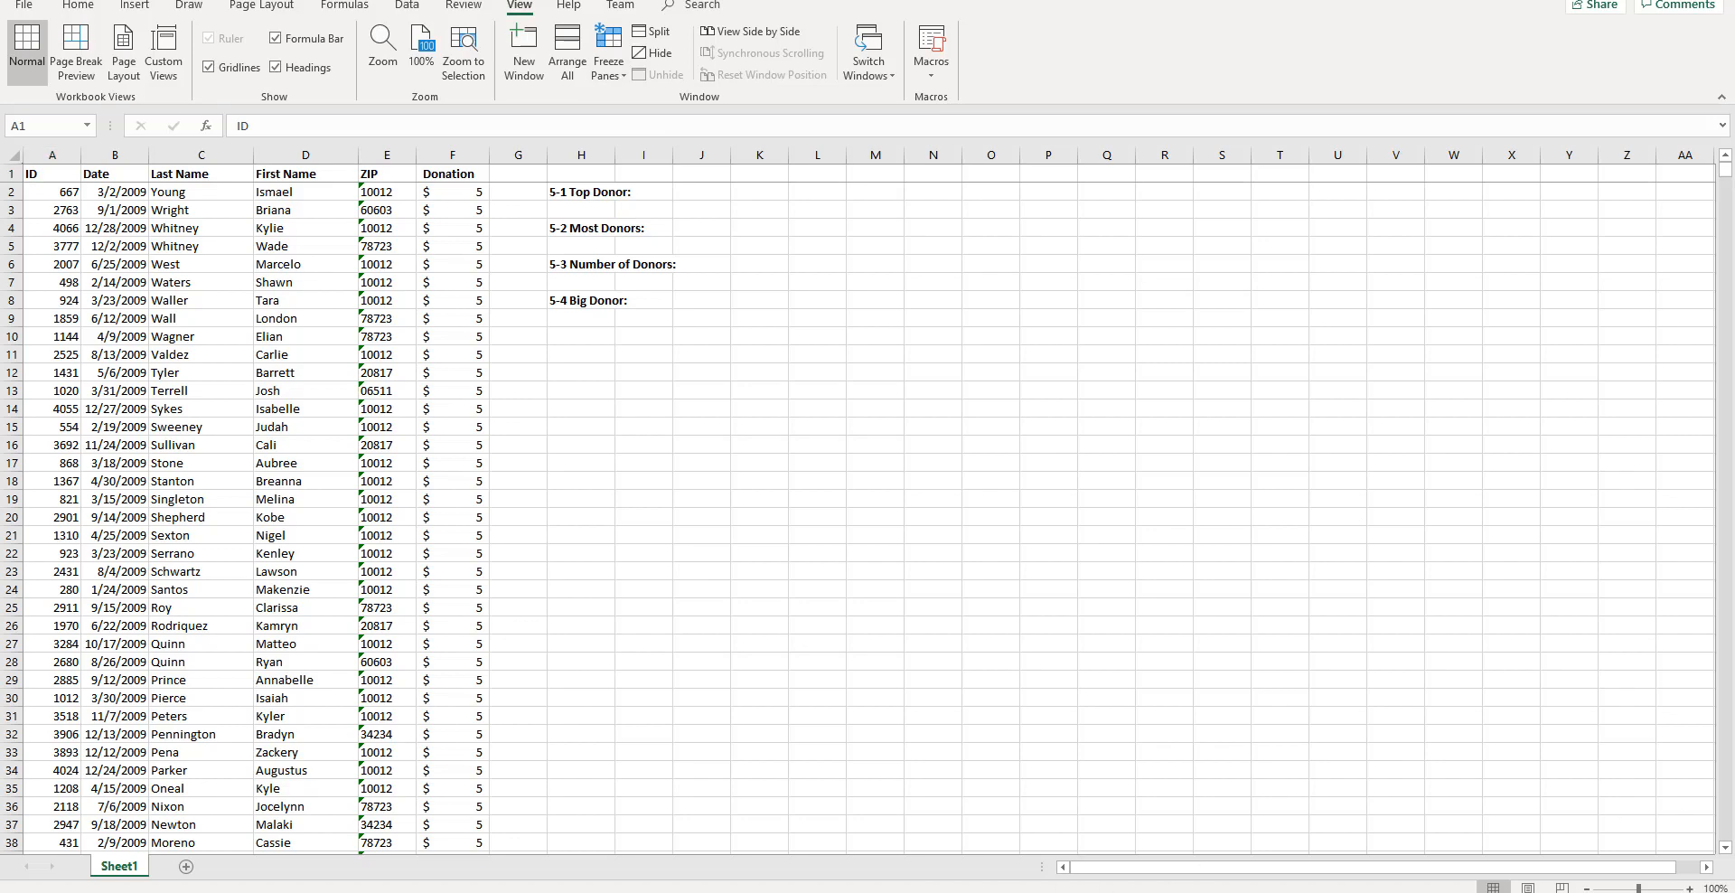
# - Switch to the Lesson5 PDF in Acrobat and read Exercise 5-1, selecting the question about the largest donor
pyautogui.moveTo(805, 863)
pyautogui.click(918, 818)
pyautogui.scroll(-5, 898, 645)
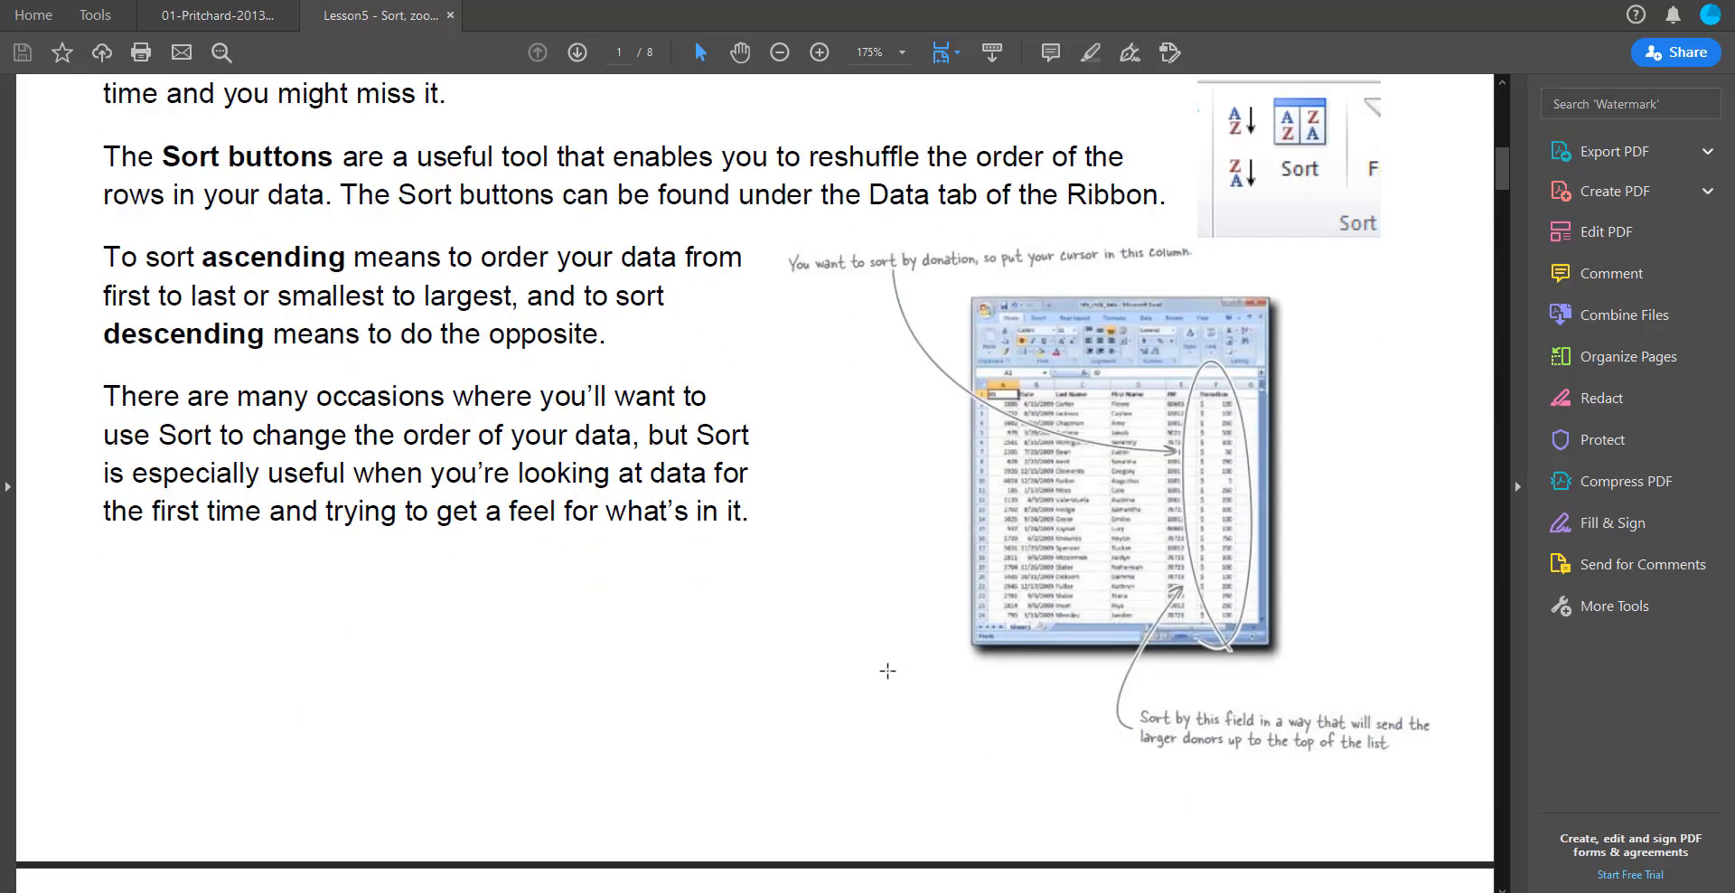
pyautogui.scroll(-5, 840, 739)
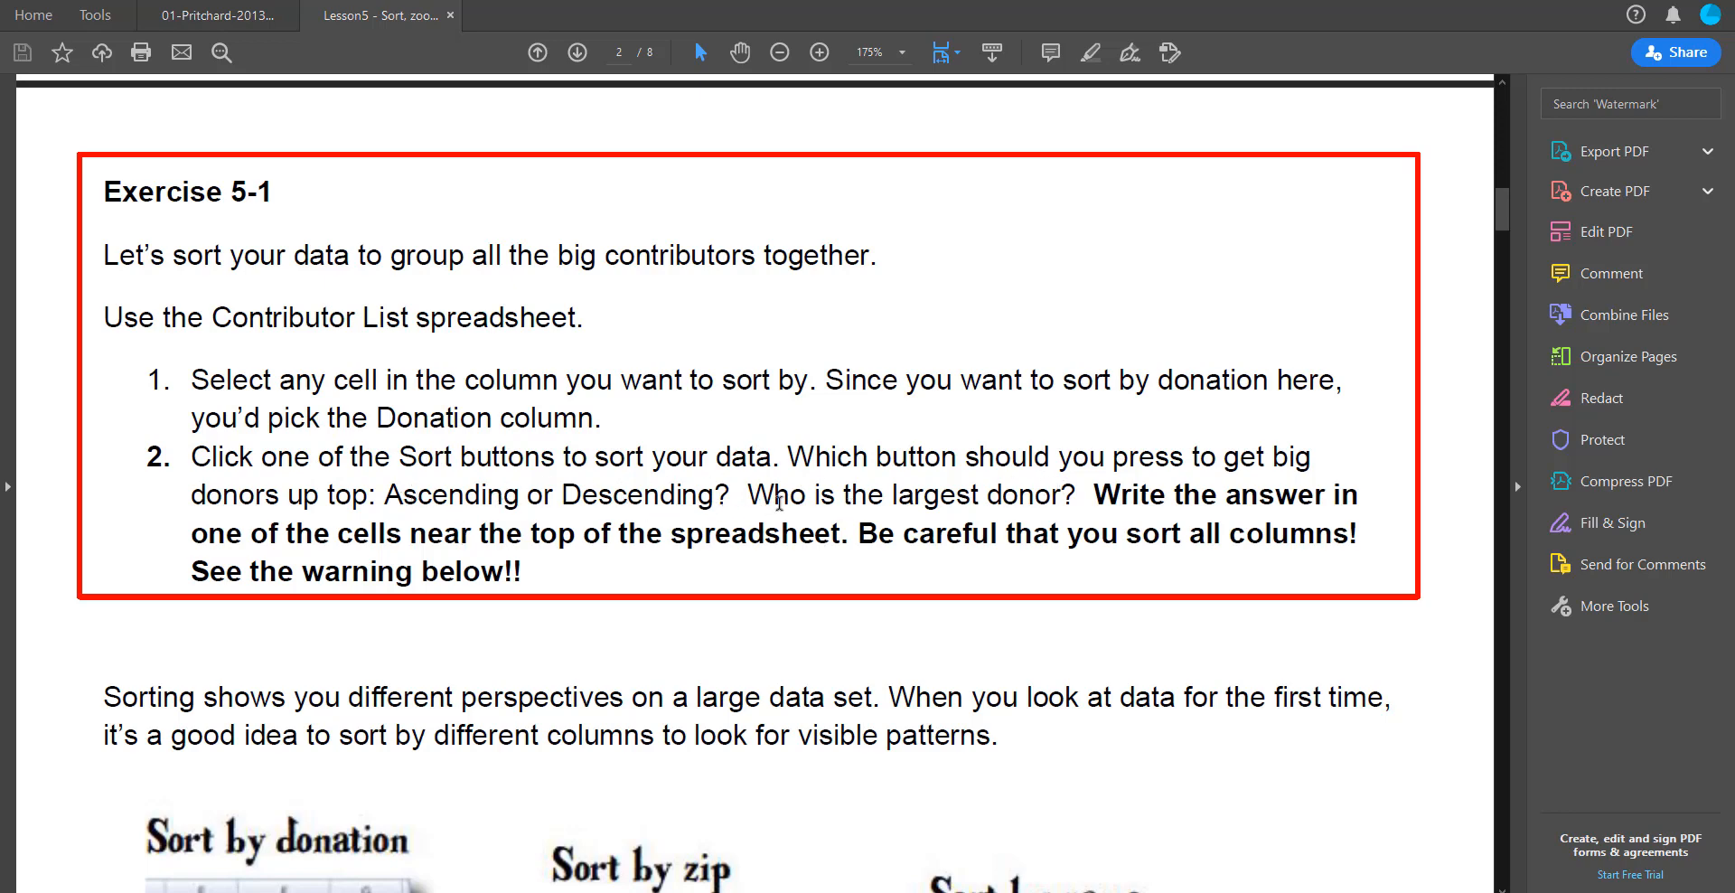
pyautogui.moveTo(746, 493); pyautogui.dragTo(1048, 511)
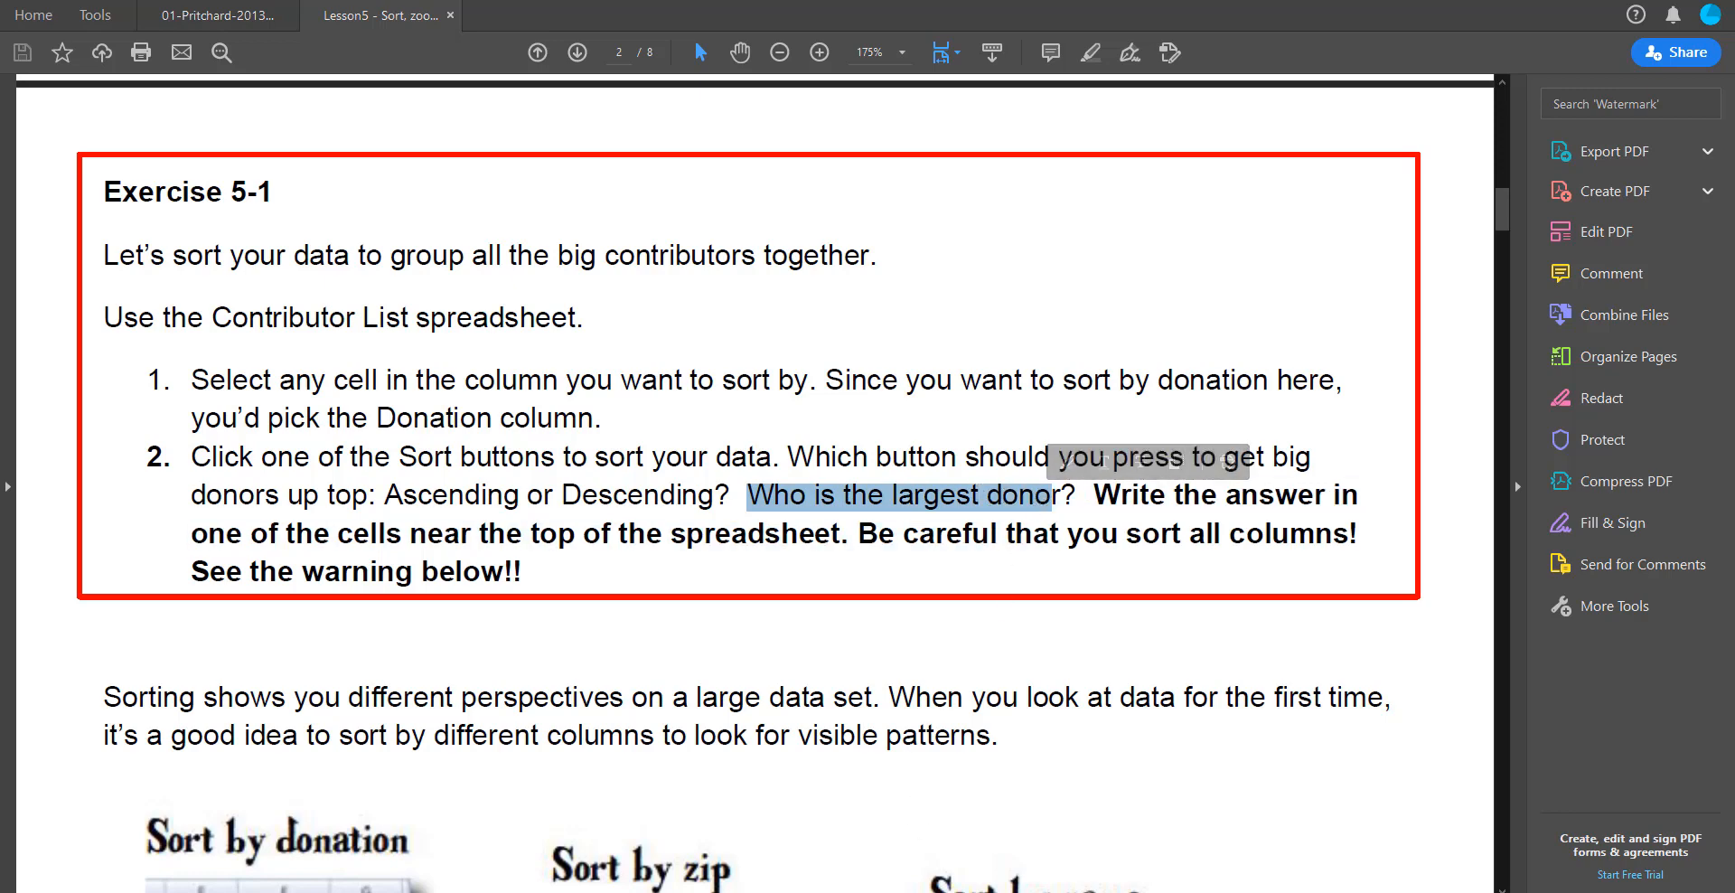
# - View the Contributor List workbook in Excel, and return to the Lesson5 PDF to read the sorting warning on page 3
pyautogui.moveTo(996, 892)
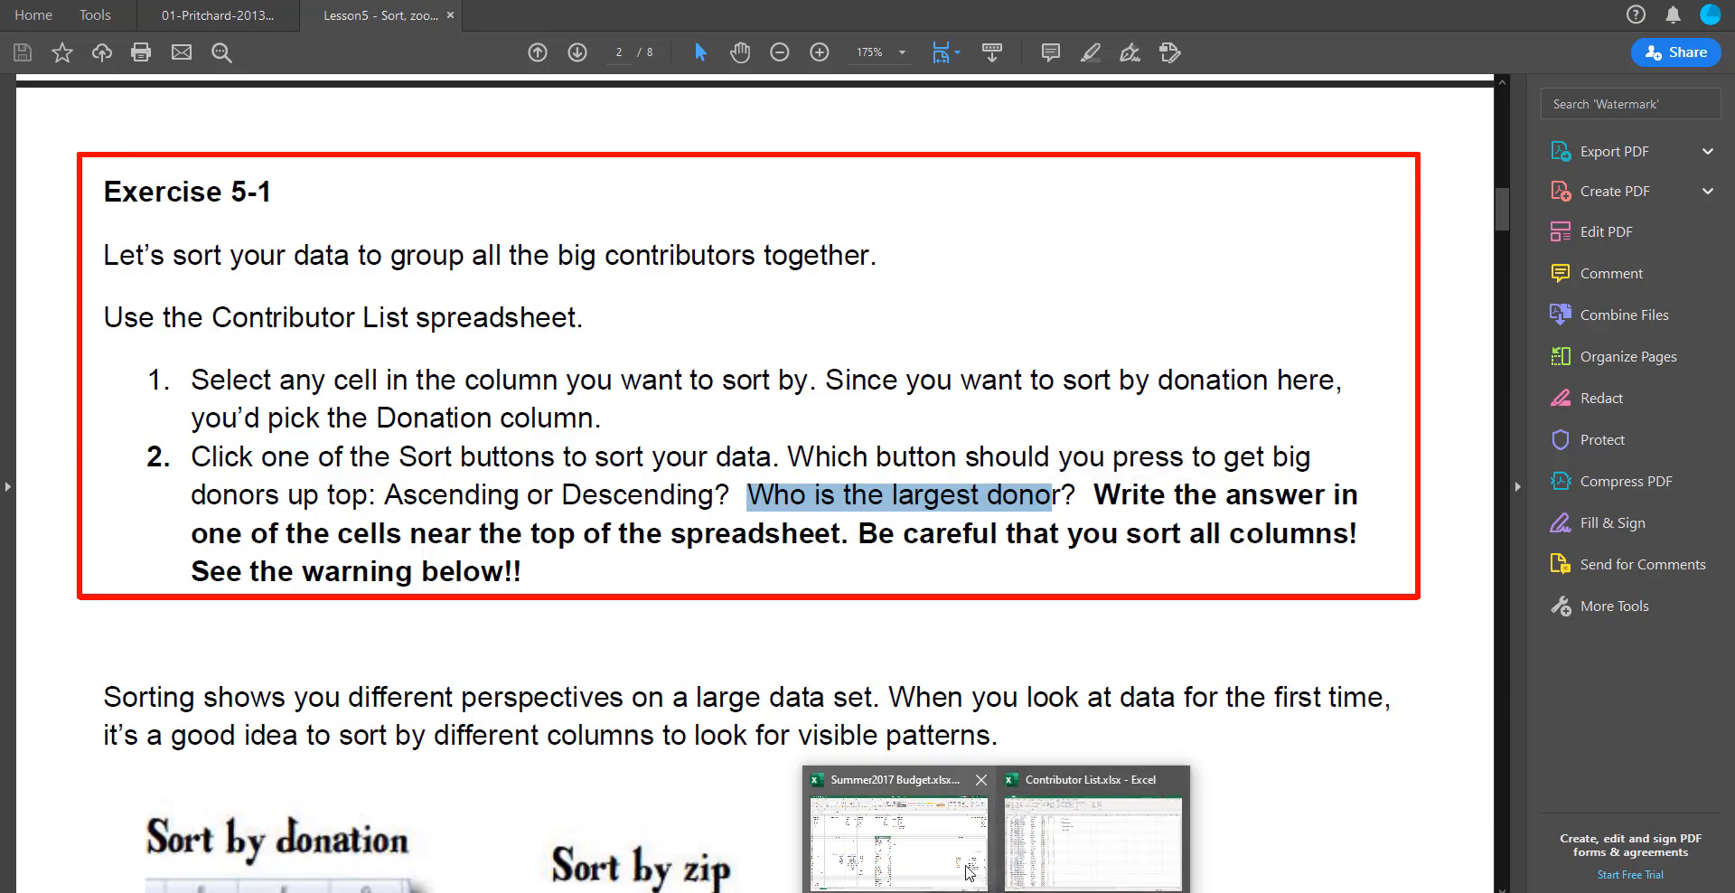
pyautogui.click(1062, 859)
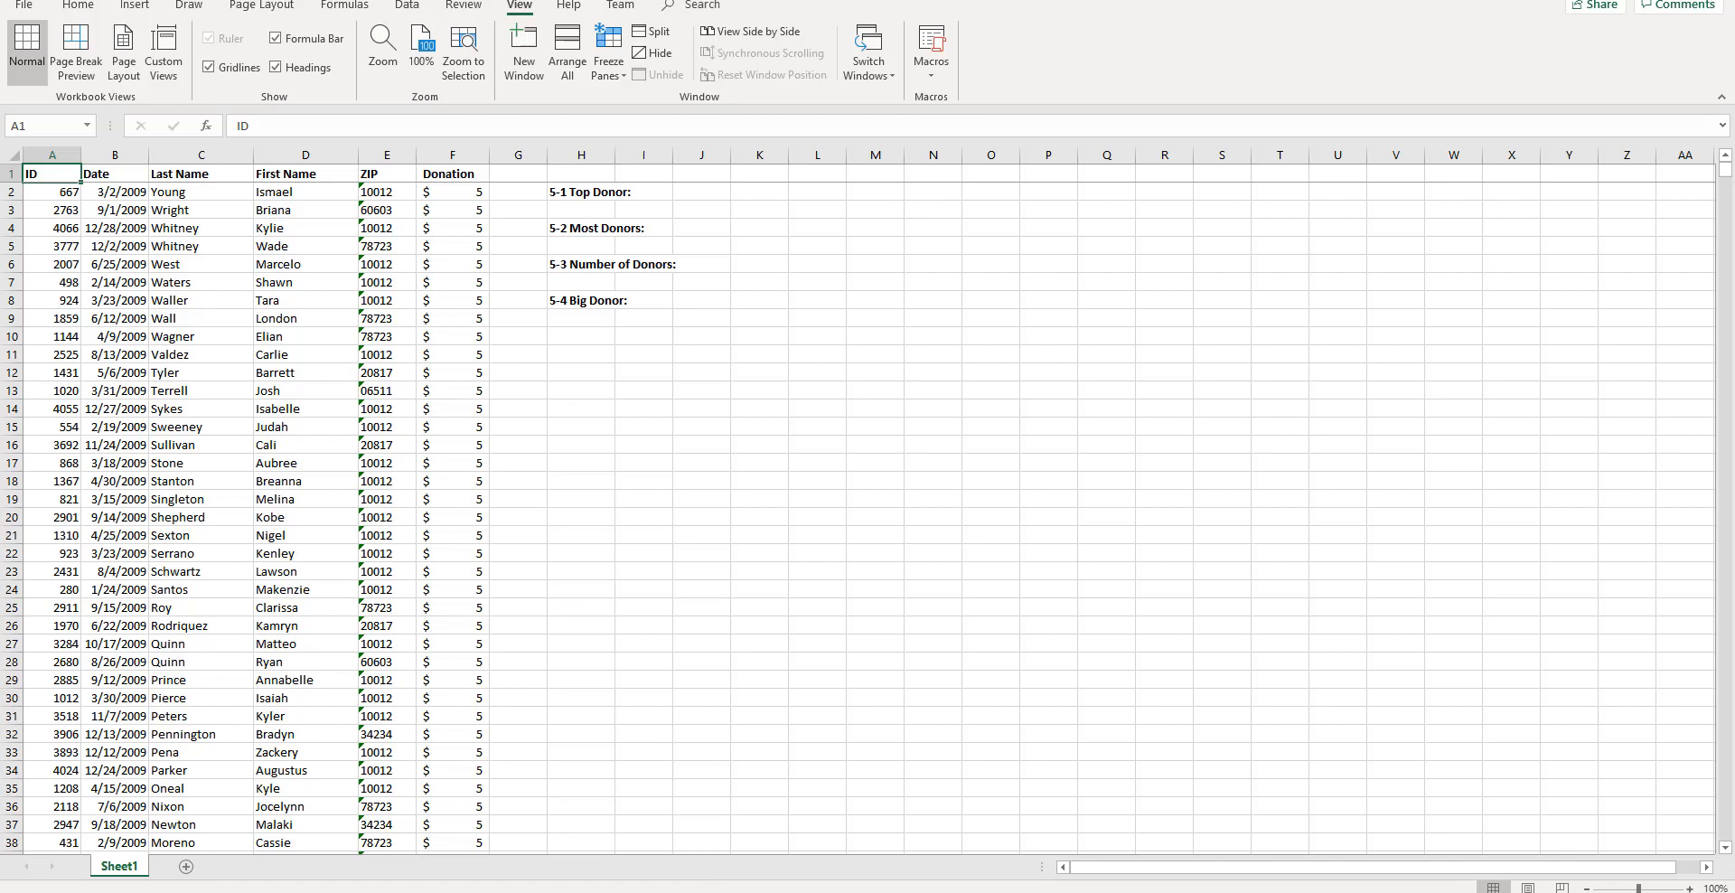
pyautogui.moveTo(910, 891)
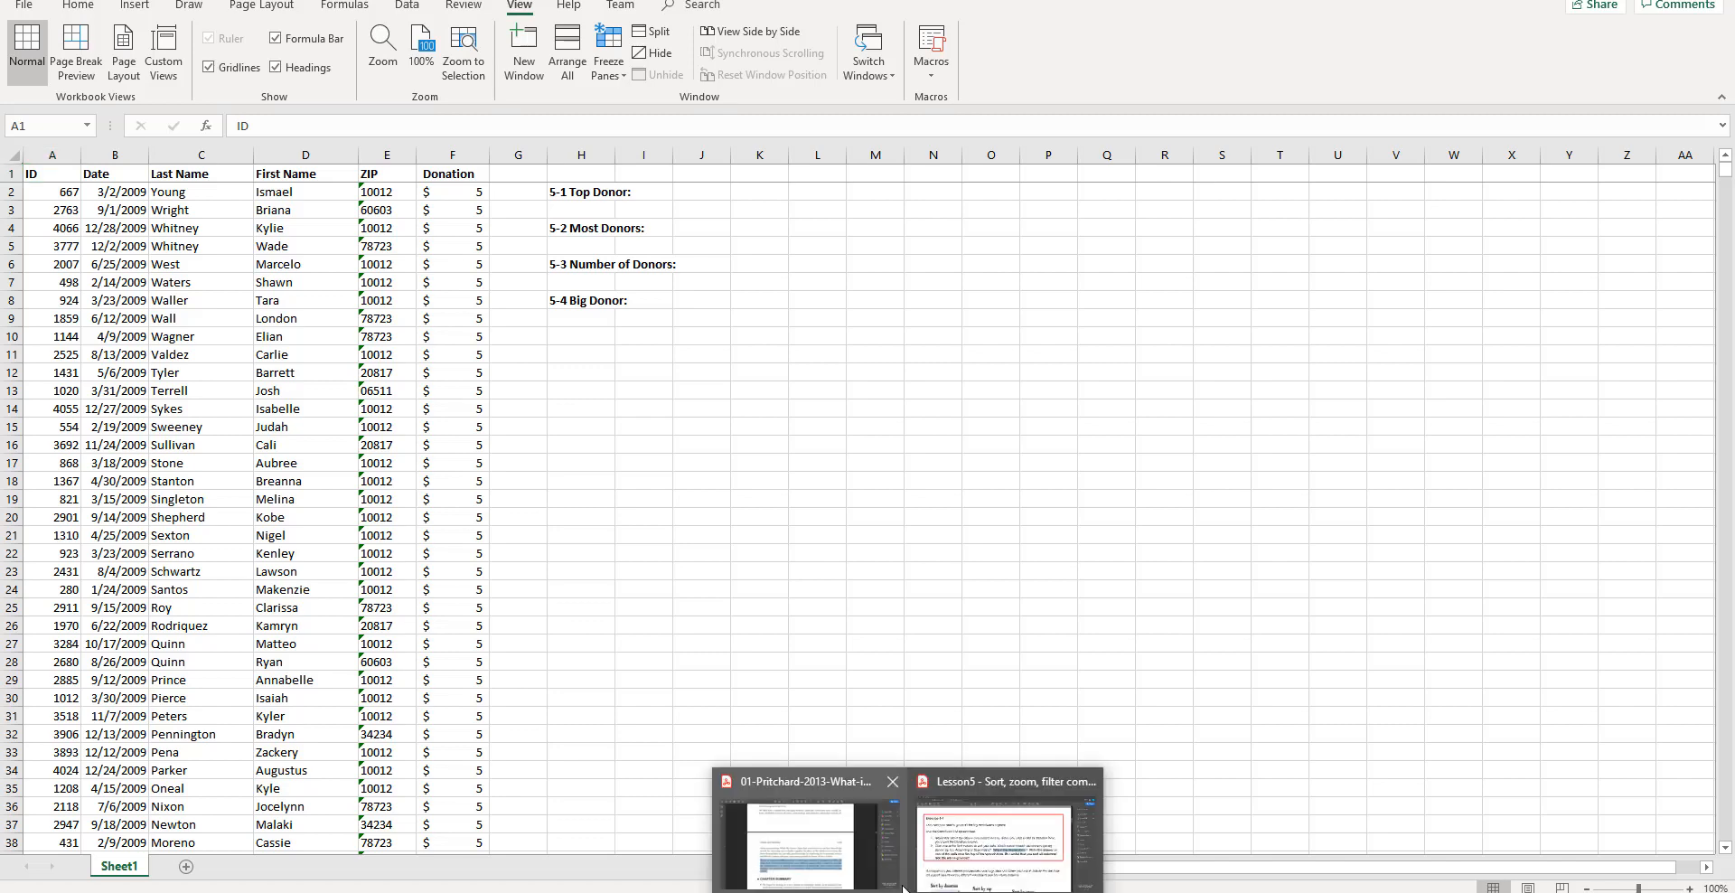
pyautogui.click(942, 857)
pyautogui.scroll(-3, 786, 608)
pyautogui.scroll(-18, 782, 608)
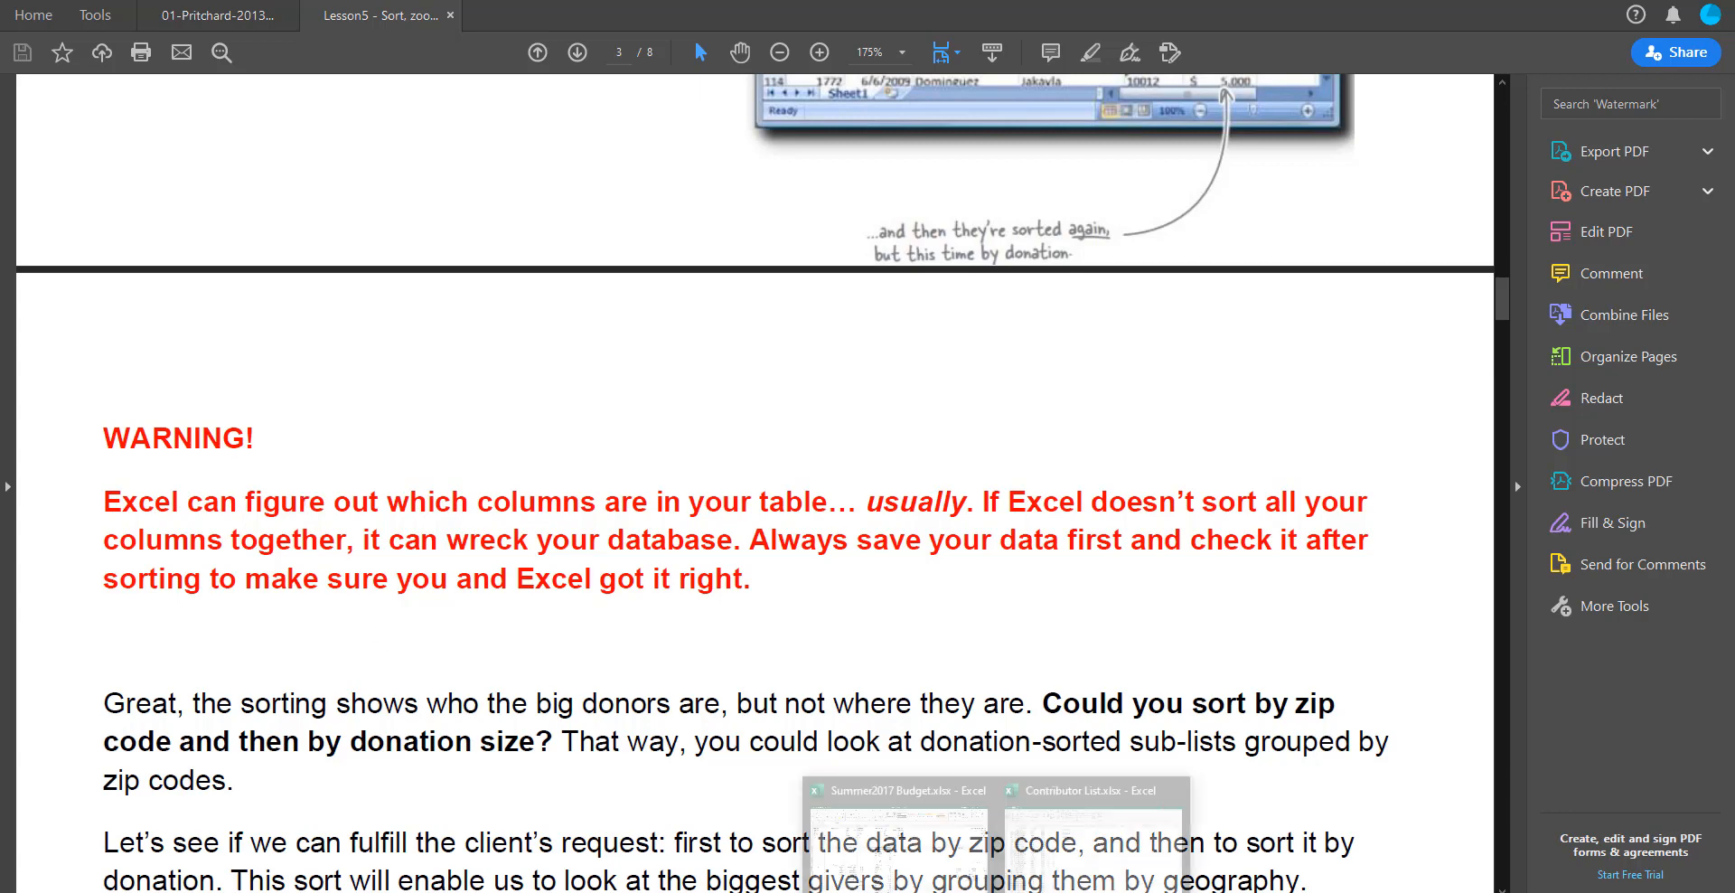
# - Read the Lesson5 PDF's instructions for a two-level sort by zip code and donation
pyautogui.click(895, 827)
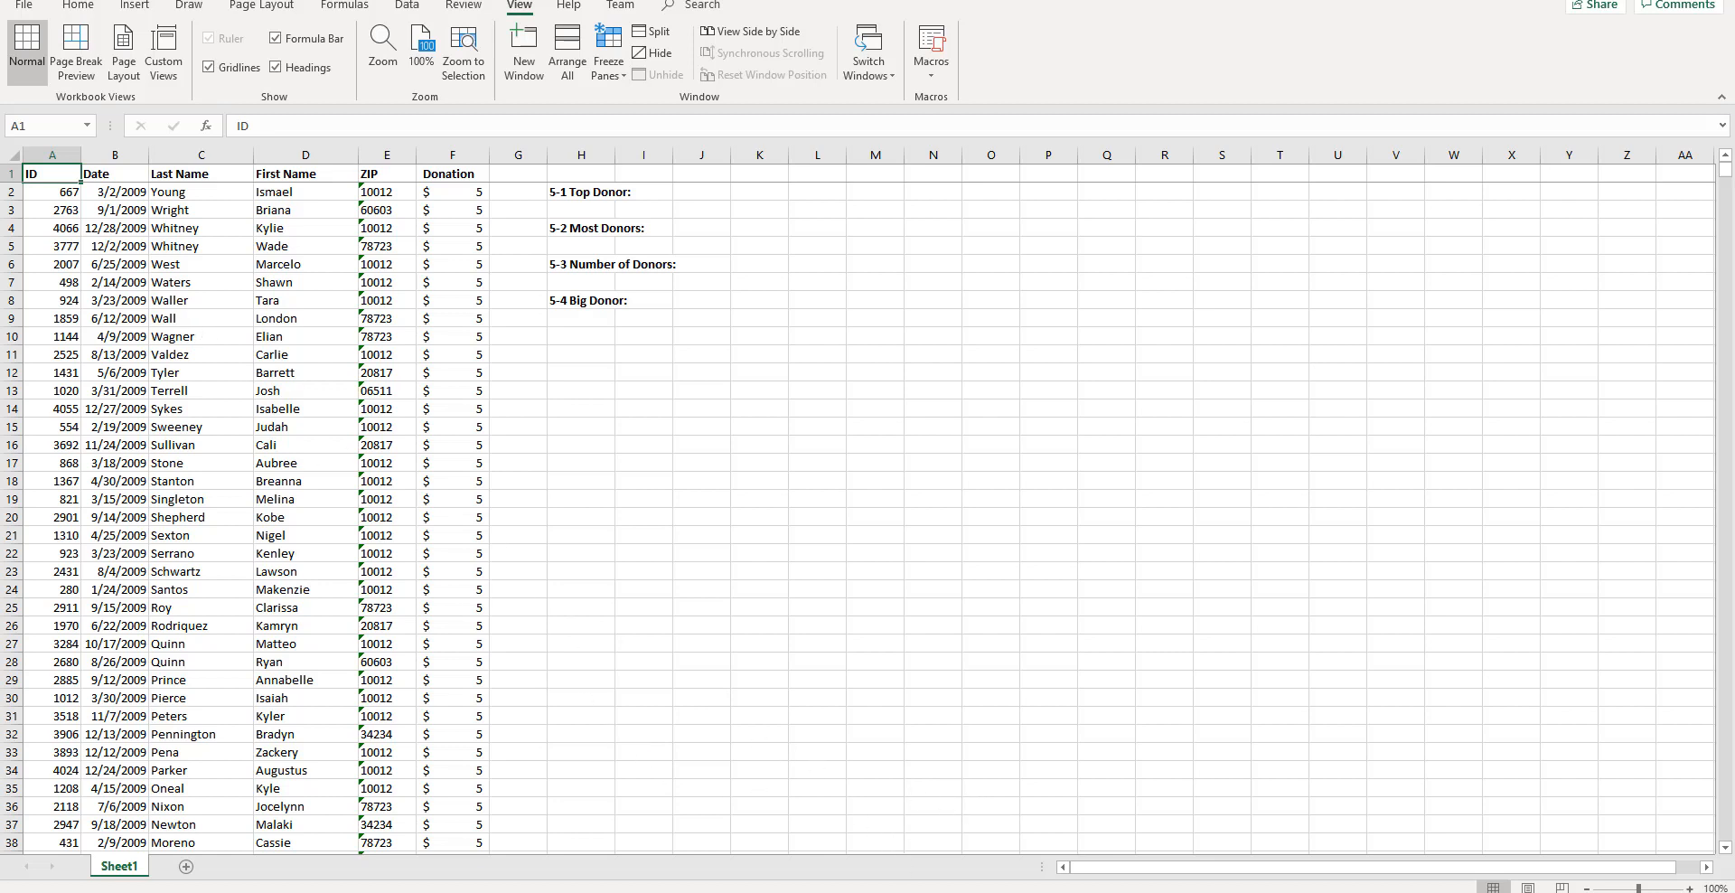
pyautogui.click(910, 892)
pyautogui.click(953, 885)
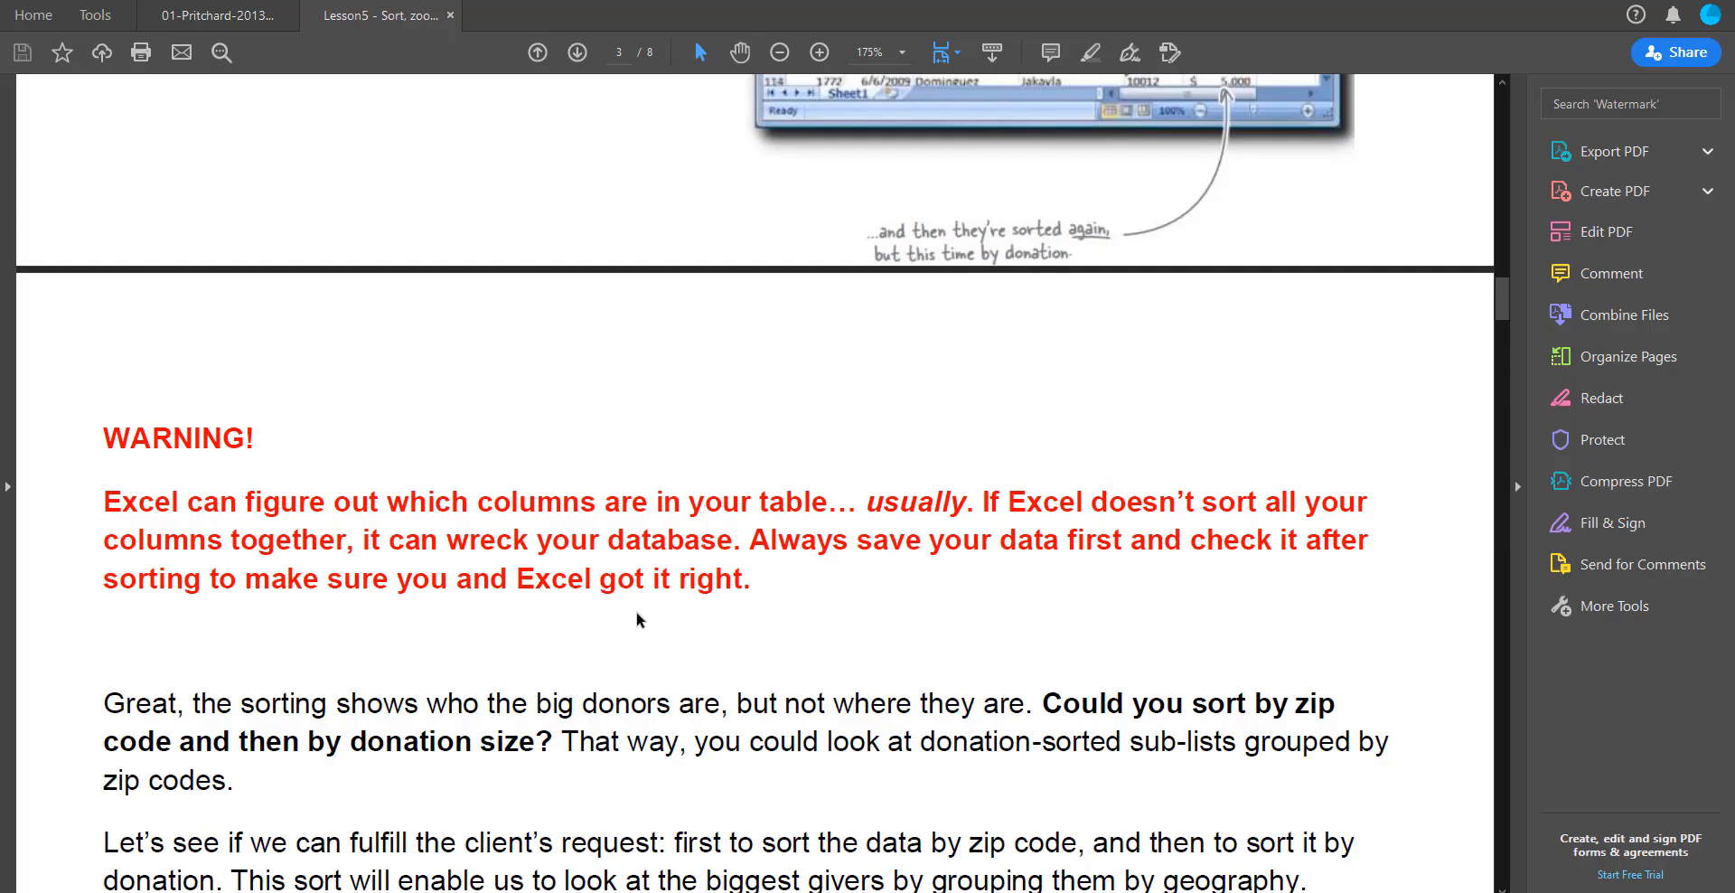
pyautogui.scroll(-6, 638, 619)
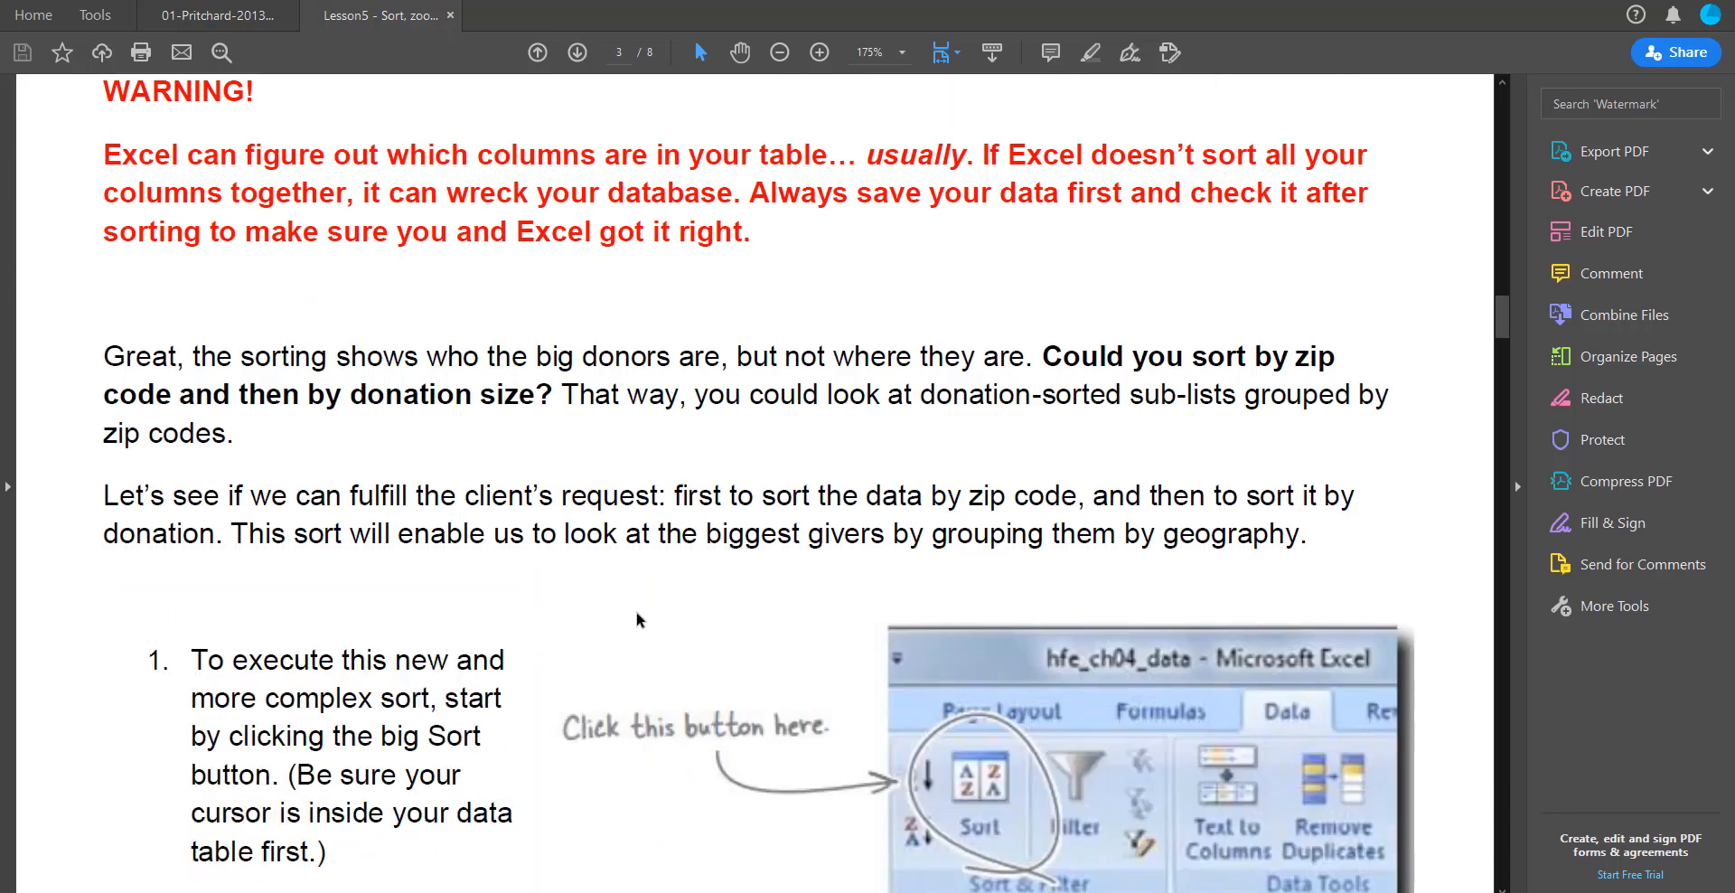
pyautogui.scroll(-2, 636, 613)
pyautogui.scroll(2, 633, 610)
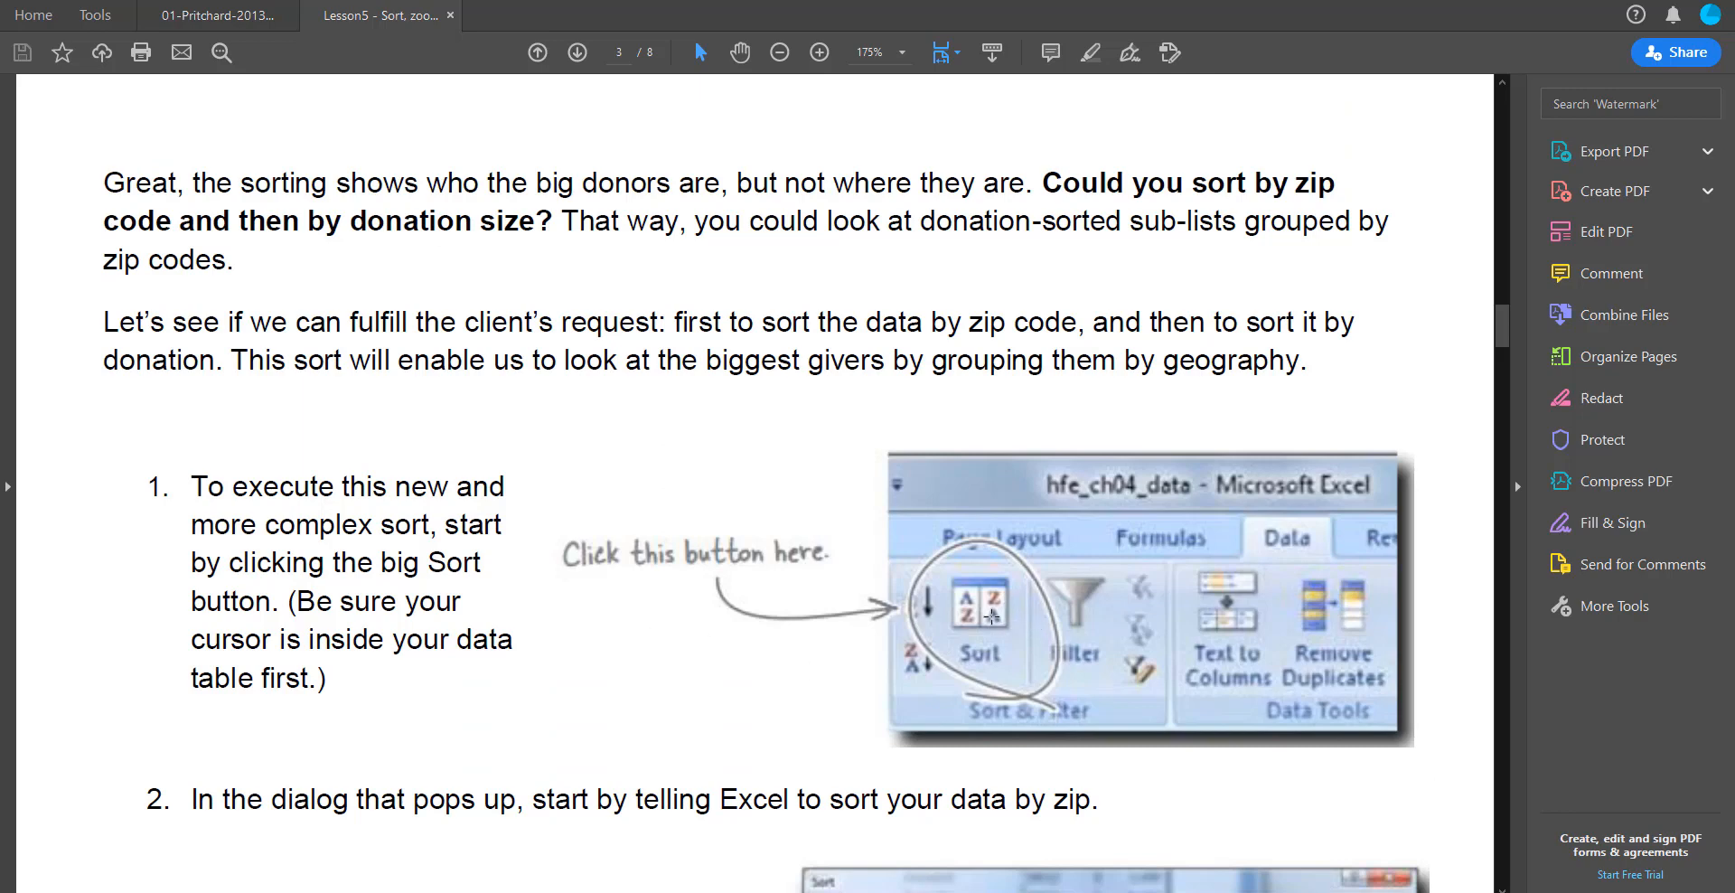
pyautogui.scroll(-4, 684, 569)
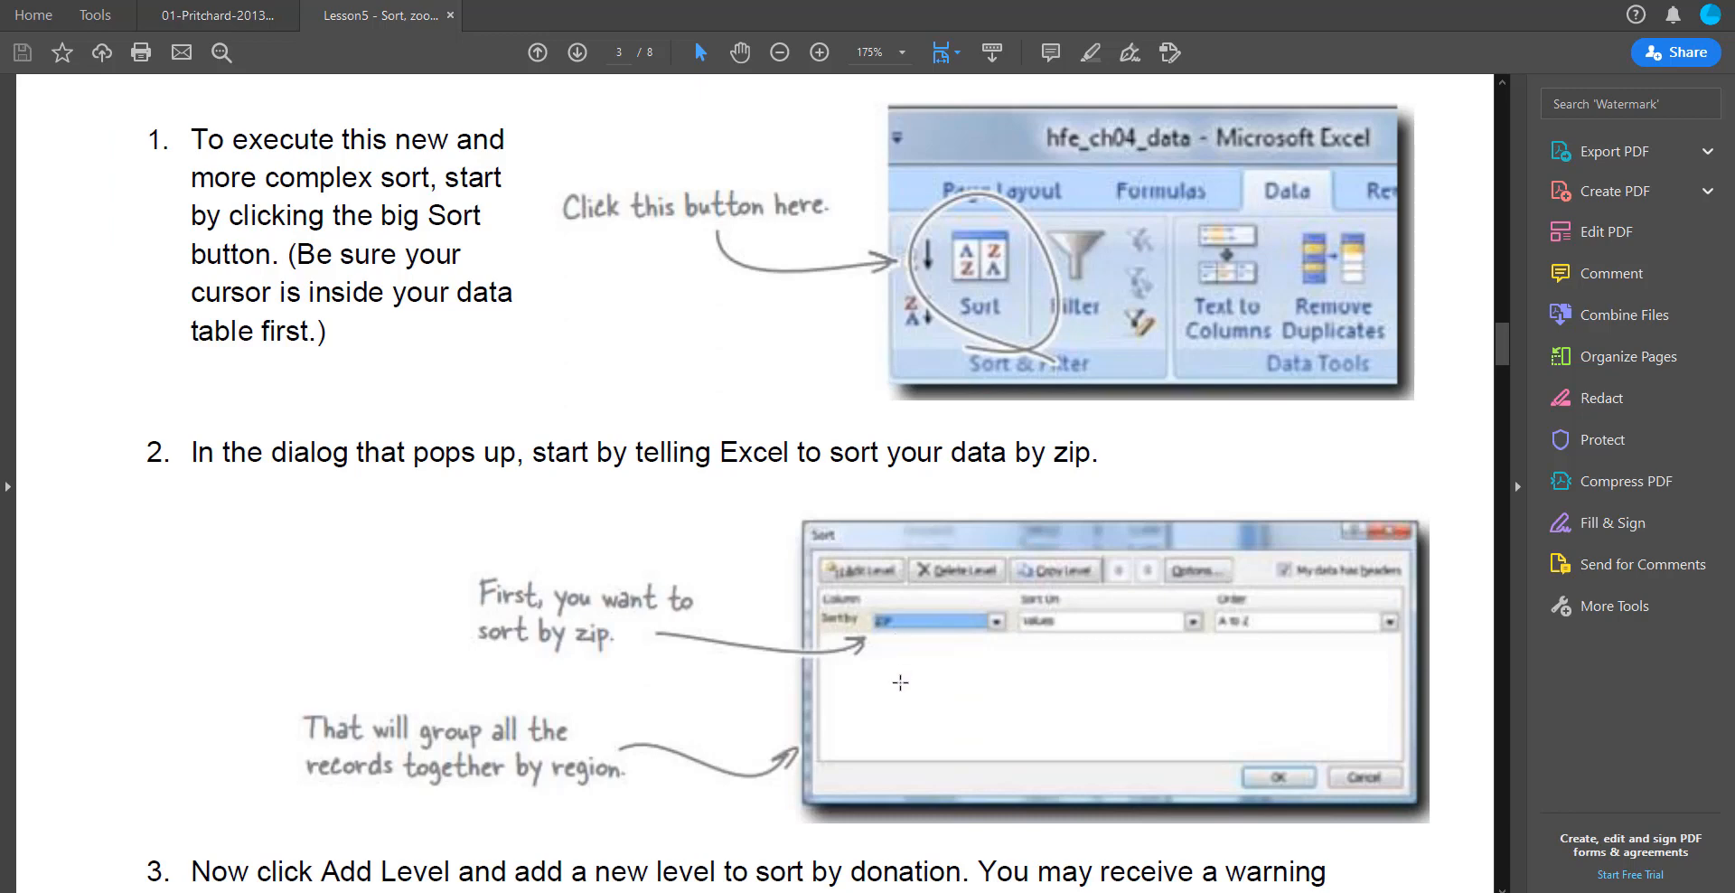
pyautogui.scroll(-10, 901, 682)
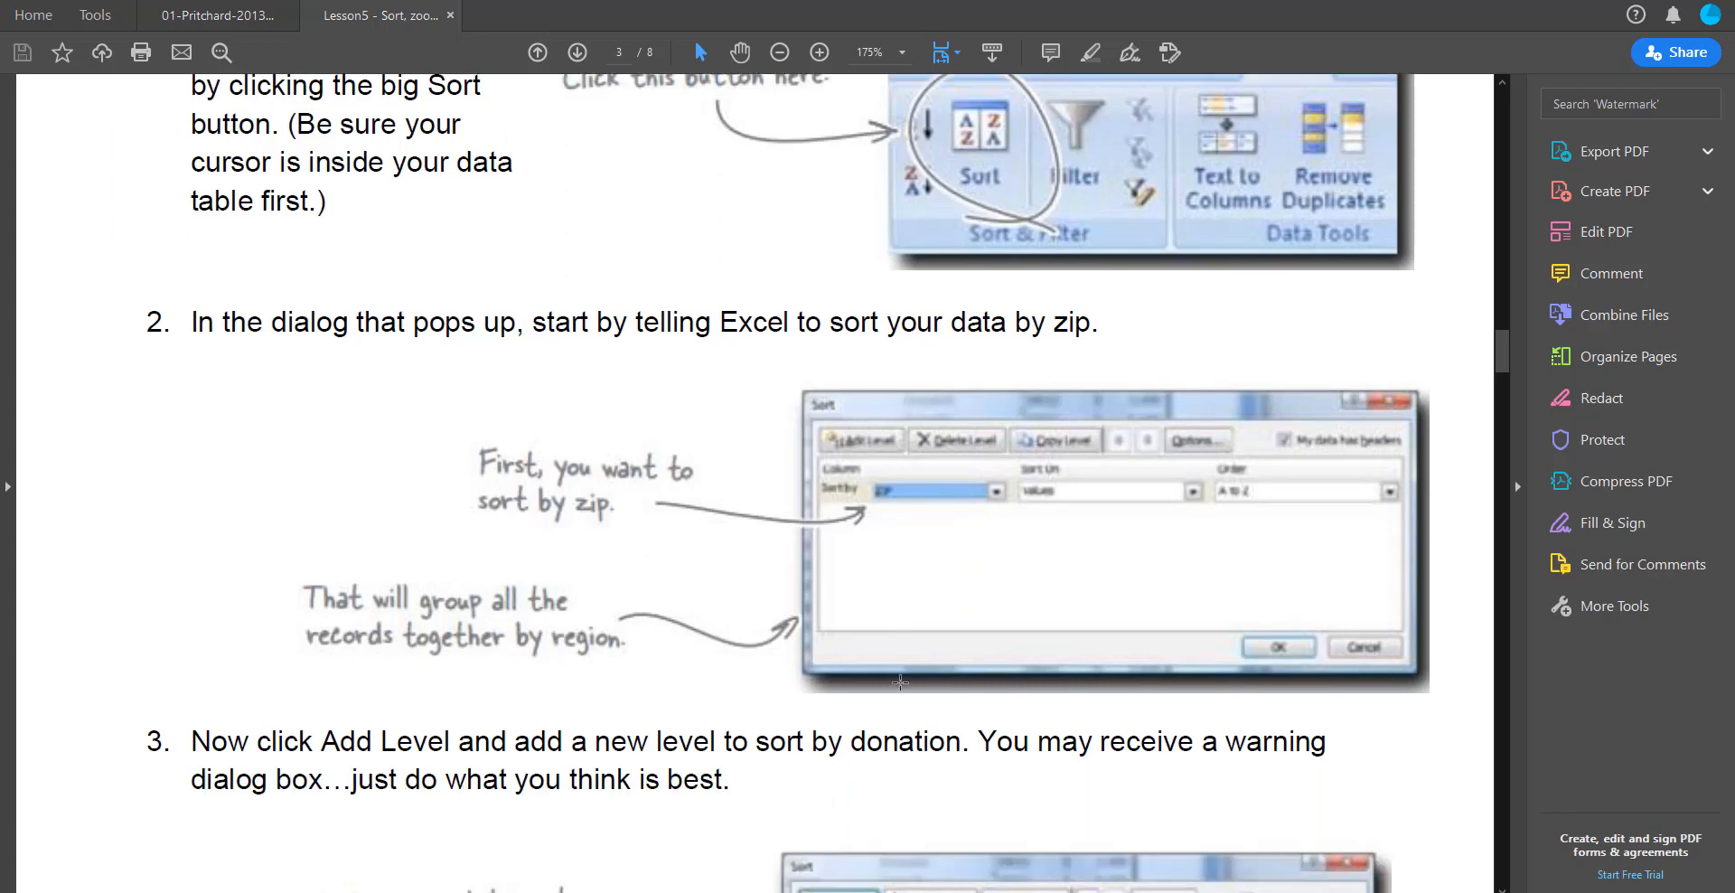
# - Look through the sorting questions and zoom section of the Lesson5 PDF as far as Exercise 5-2 on page 6
pyautogui.scroll(-20, 900, 692)
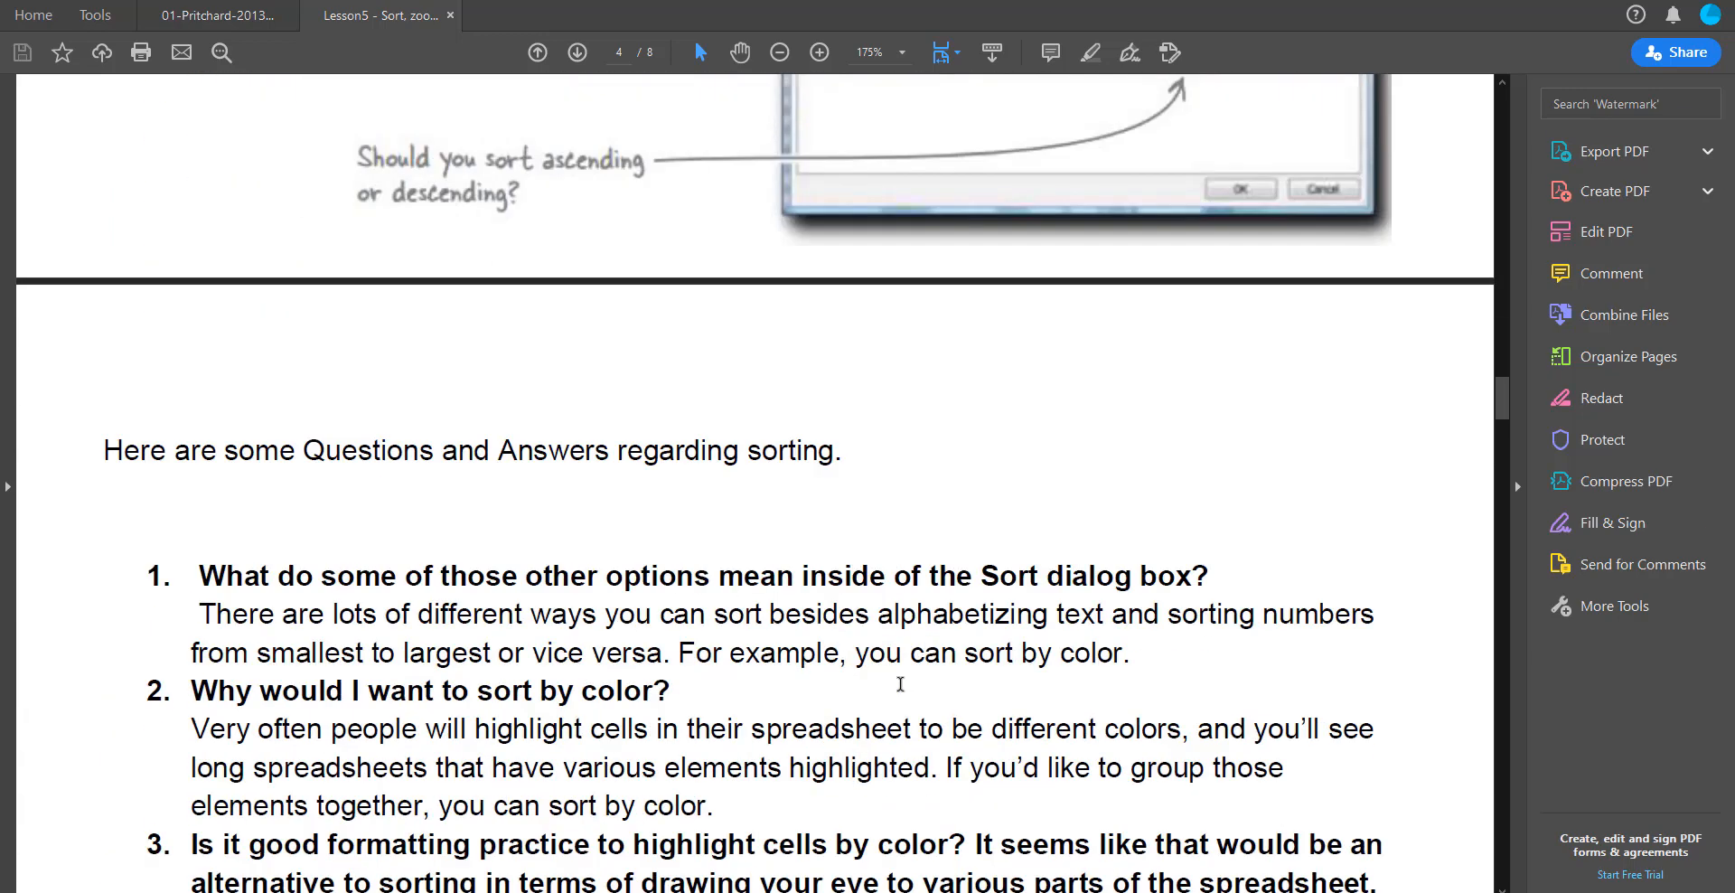
pyautogui.scroll(-13, 898, 696)
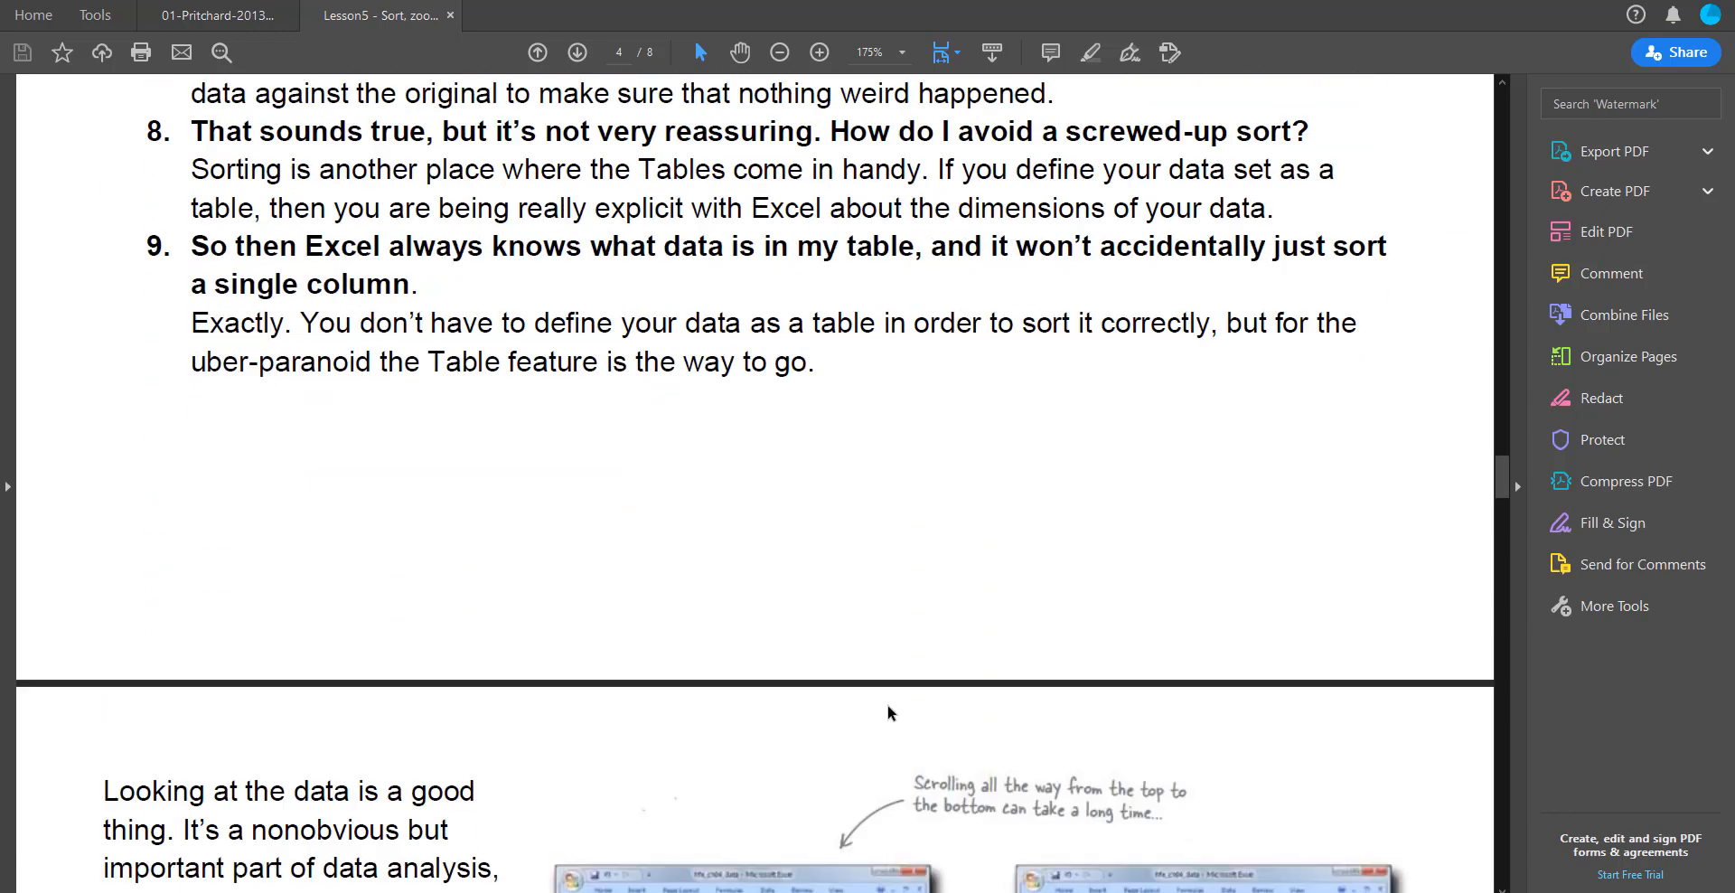
pyautogui.scroll(-4, 881, 710)
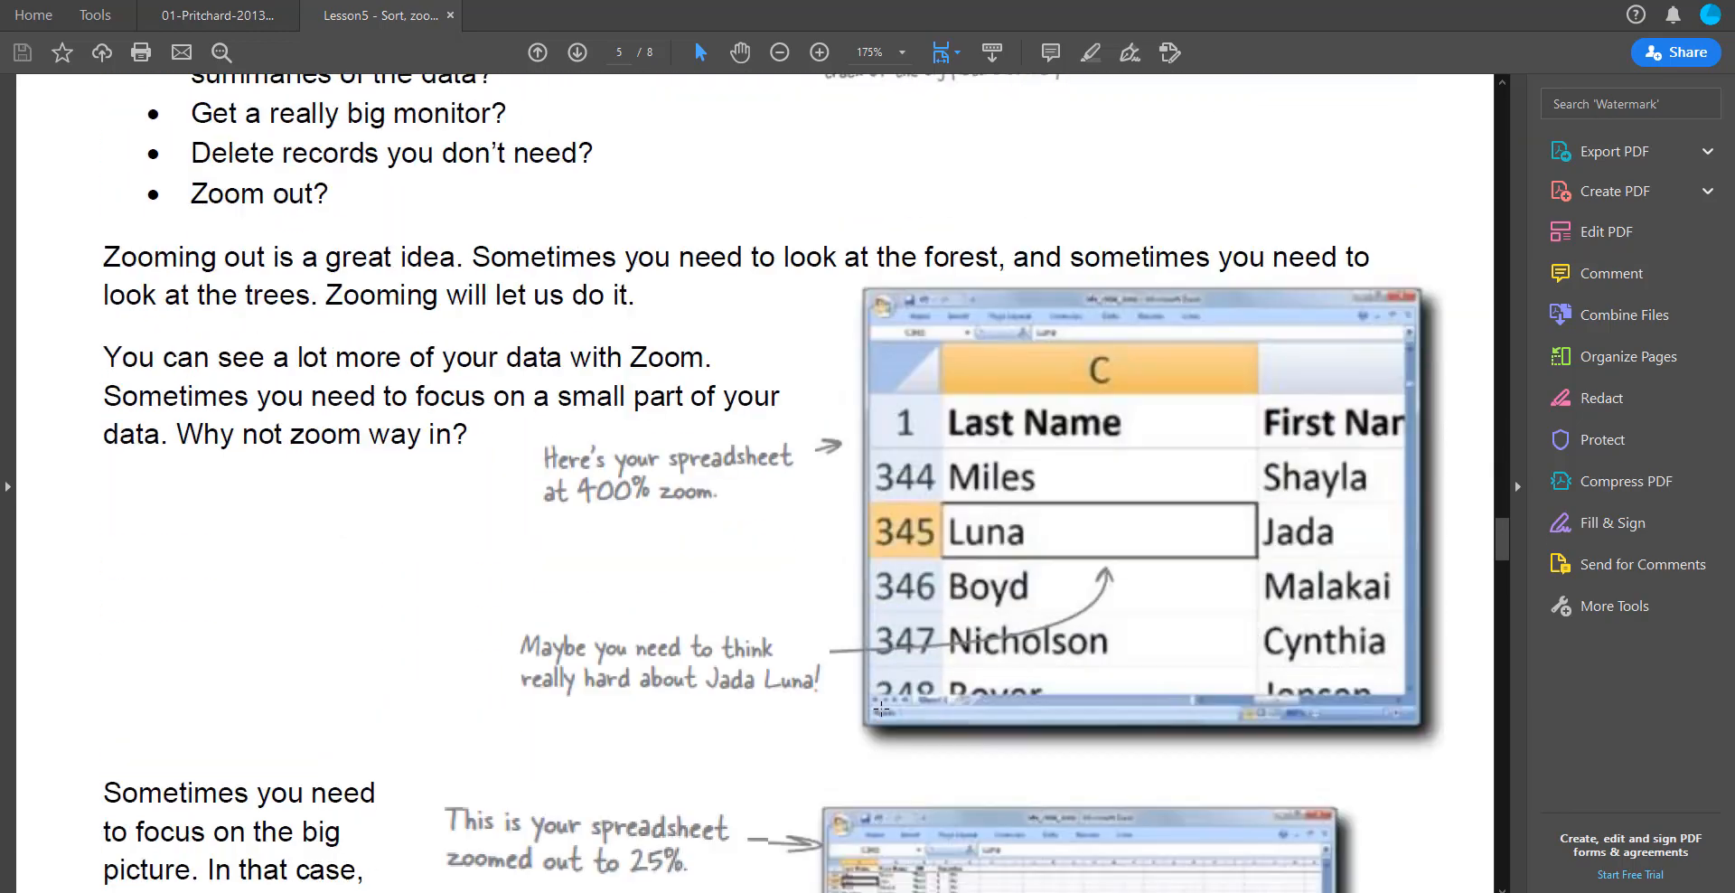
pyautogui.scroll(-10, 881, 715)
pyautogui.scroll(-7, 881, 717)
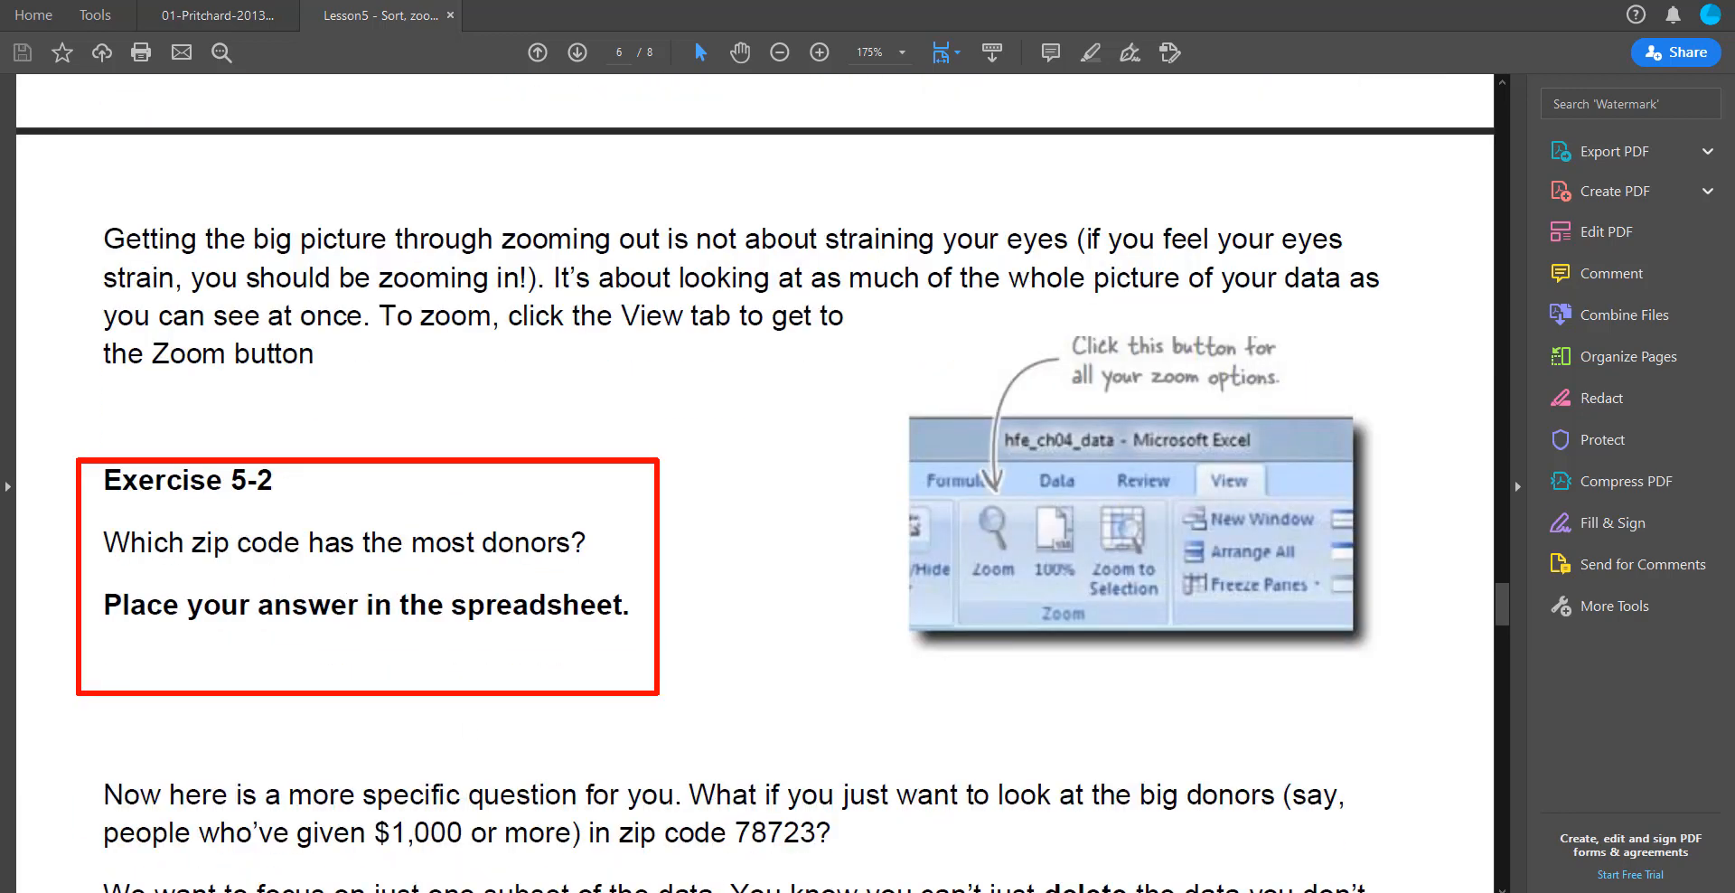
# - Switch back to the Contributor List workbook in Excel
pyautogui.moveTo(998, 892)
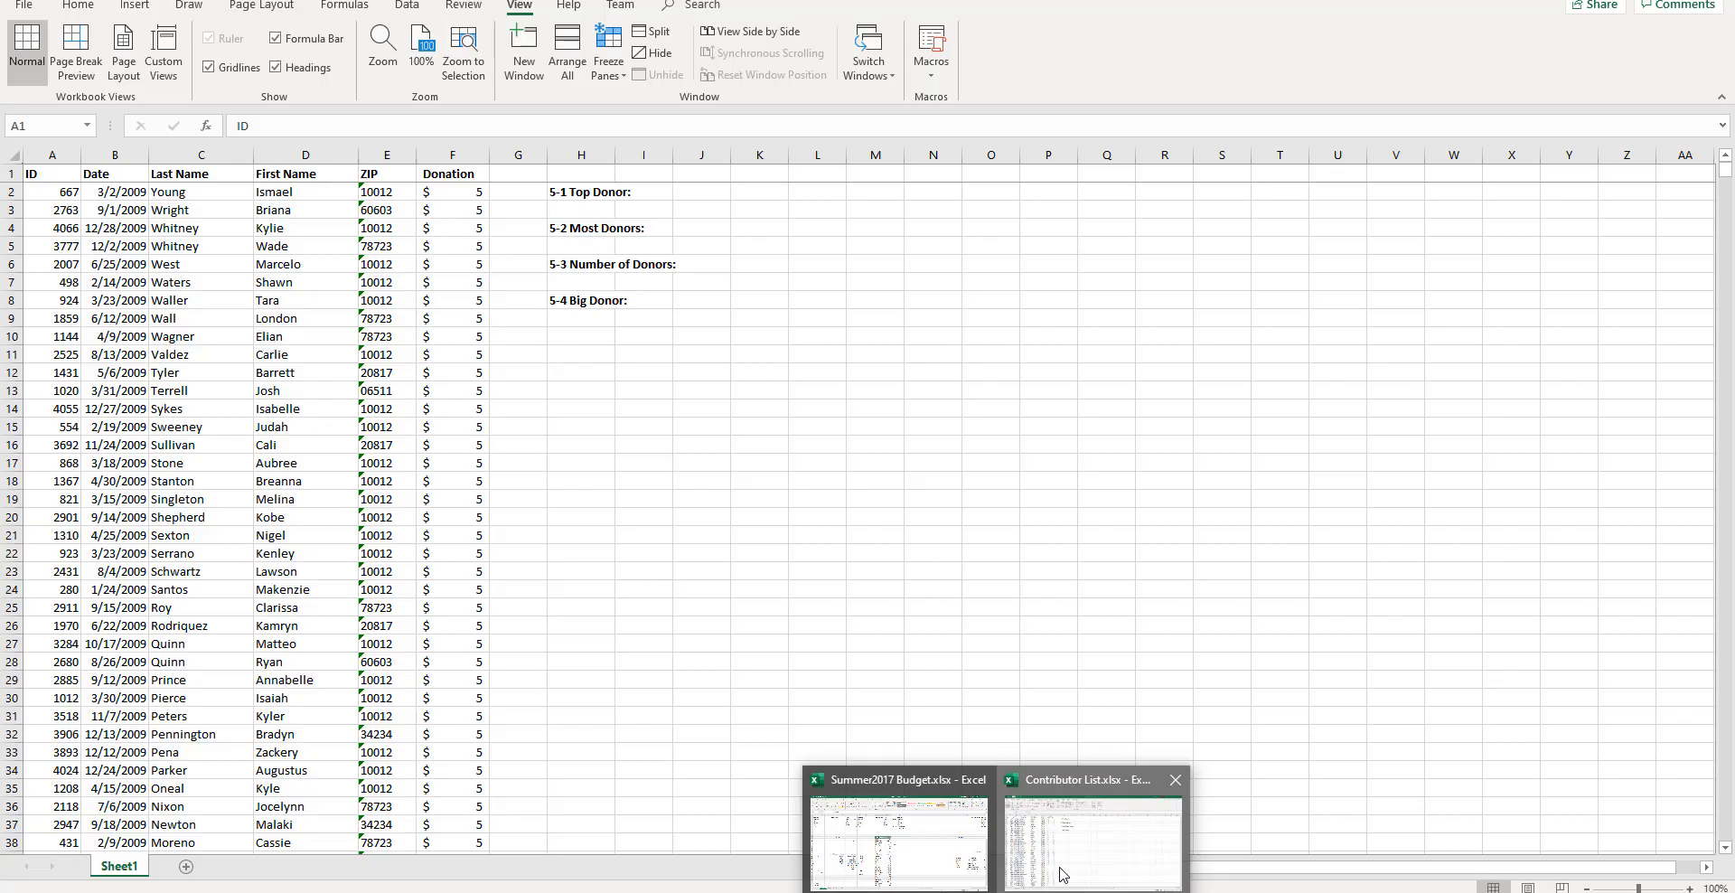
pyautogui.click(1063, 874)
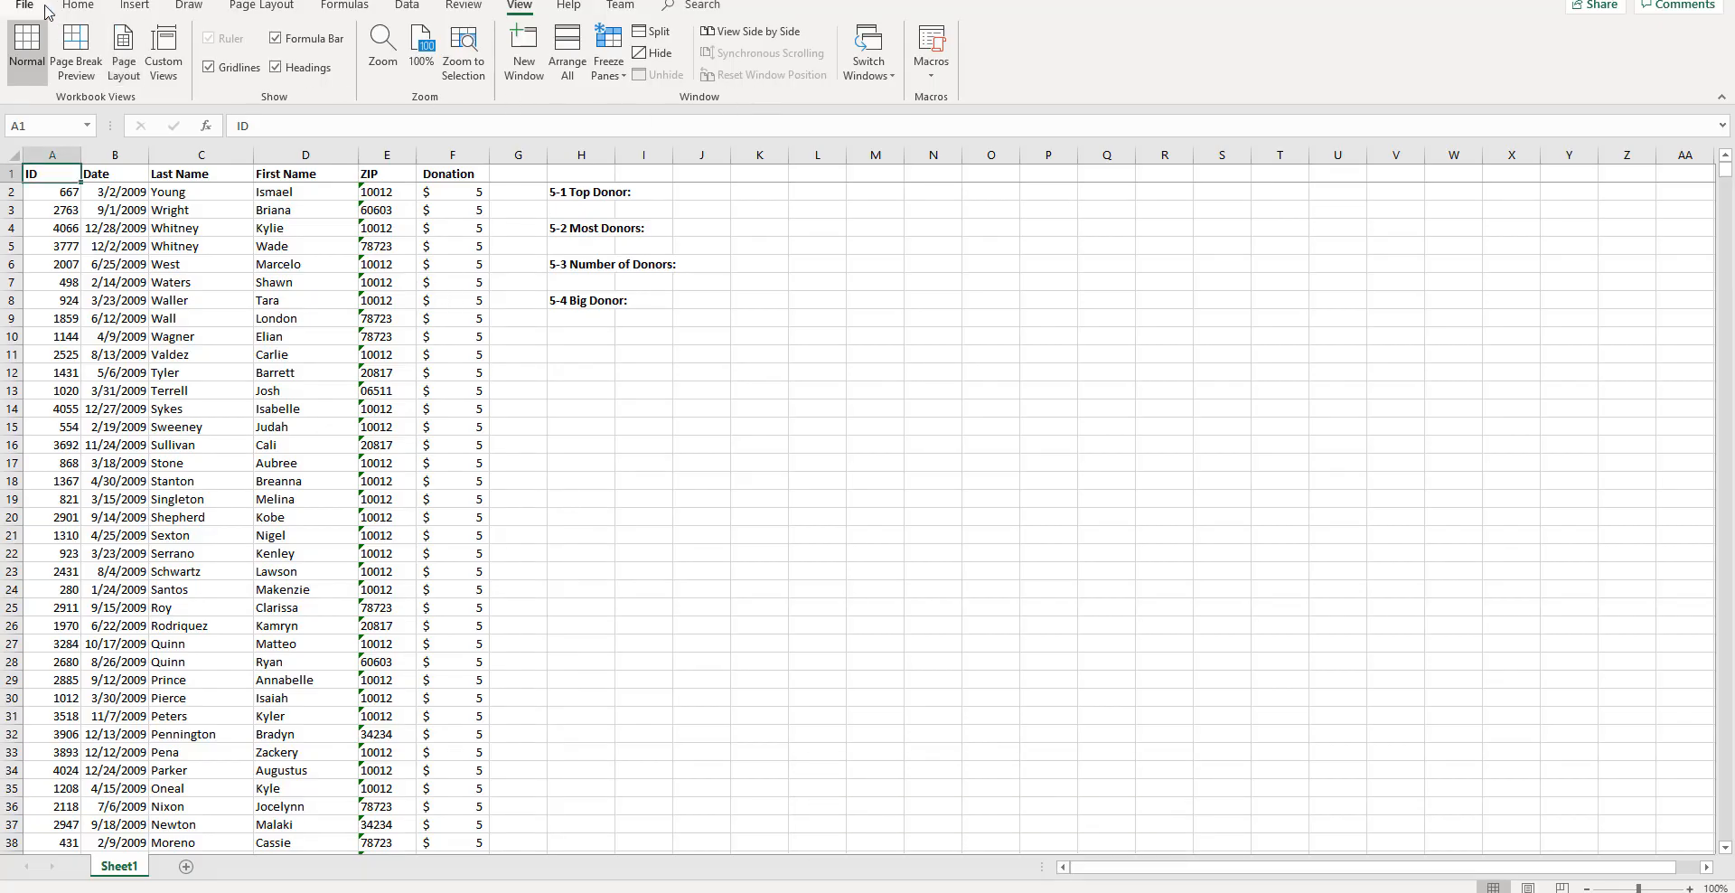
# - Set up a custom sort of the contributor data by Donation with ZIP as the second level
pyautogui.click(81, 8)
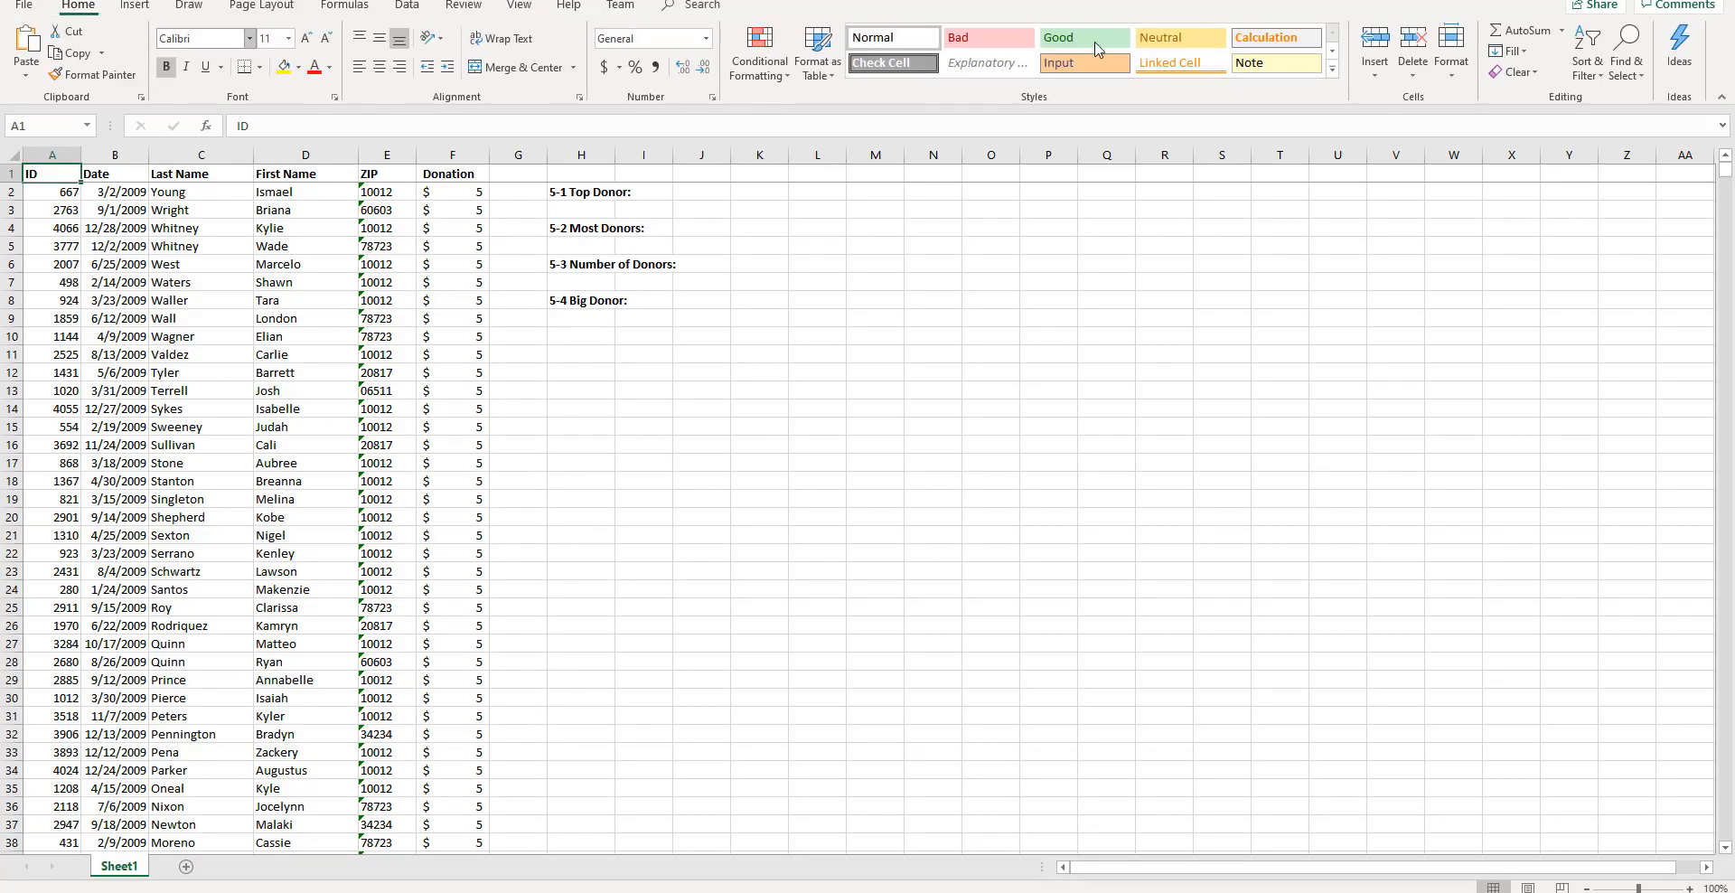
pyautogui.click(1588, 56)
pyautogui.click(1633, 142)
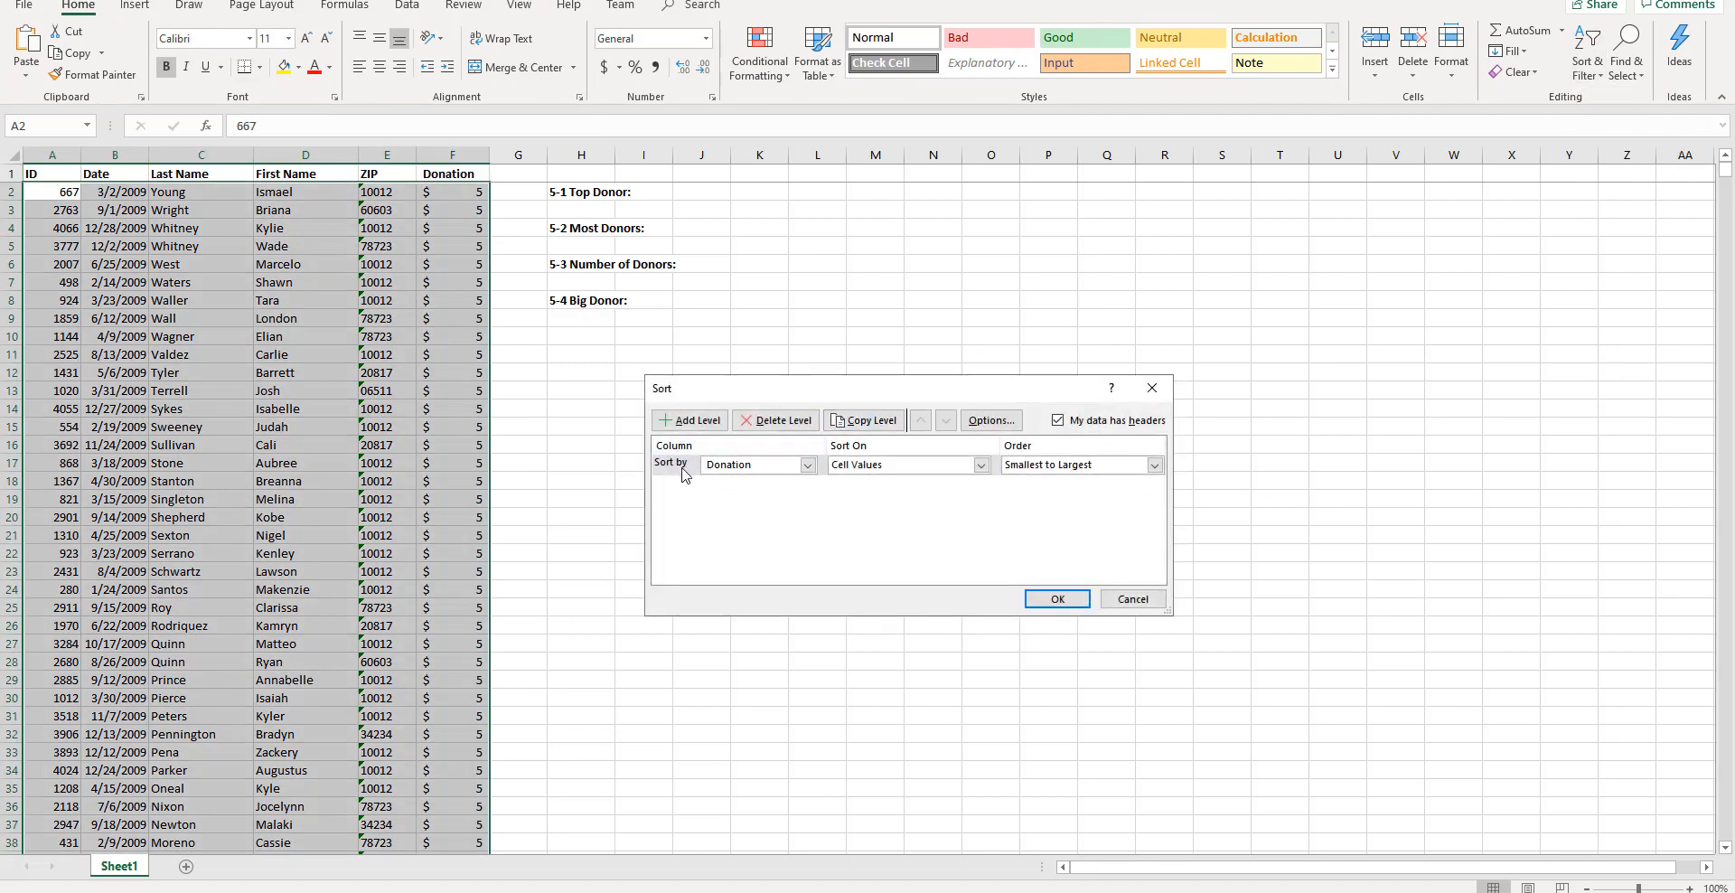
pyautogui.click(714, 421)
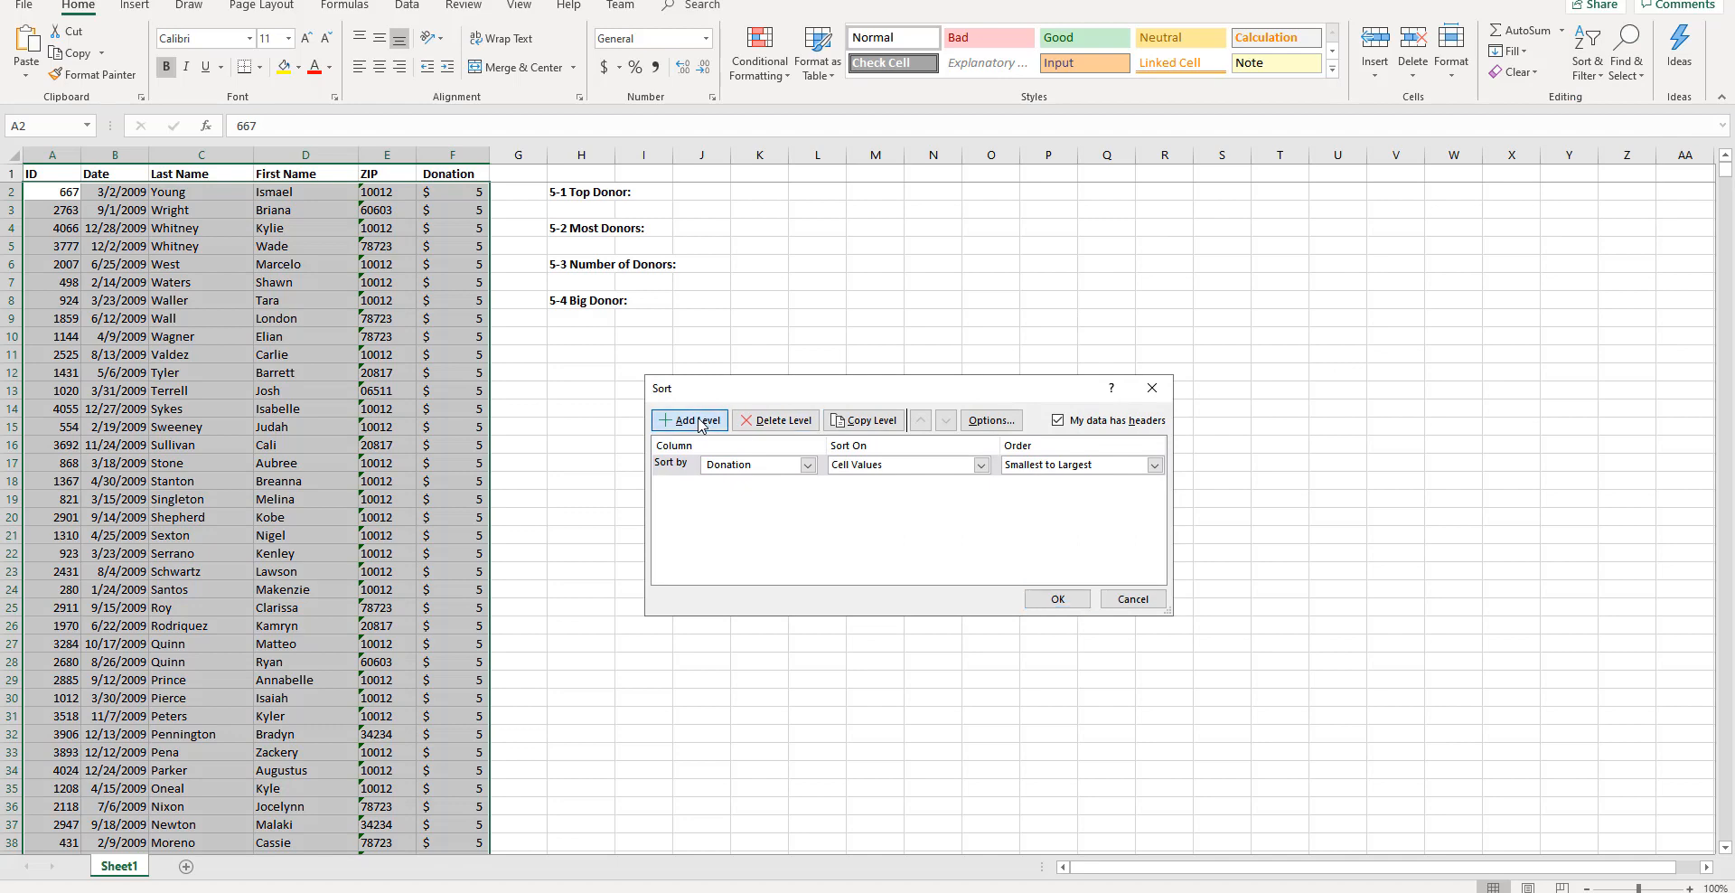
pyautogui.click(808, 487)
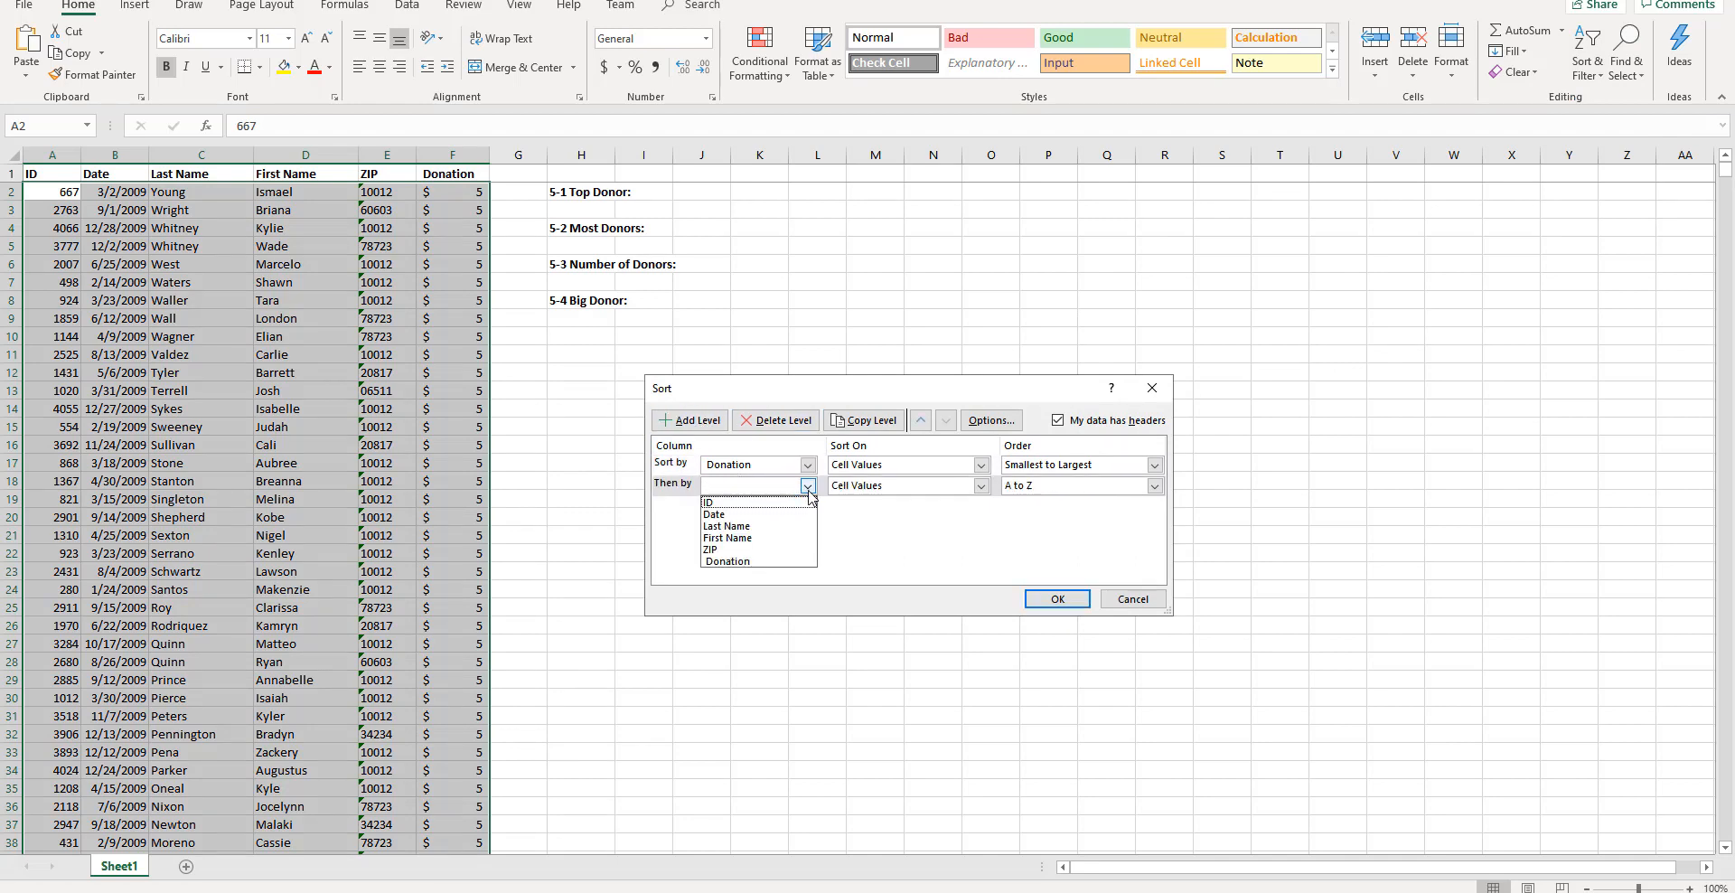
pyautogui.click(781, 550)
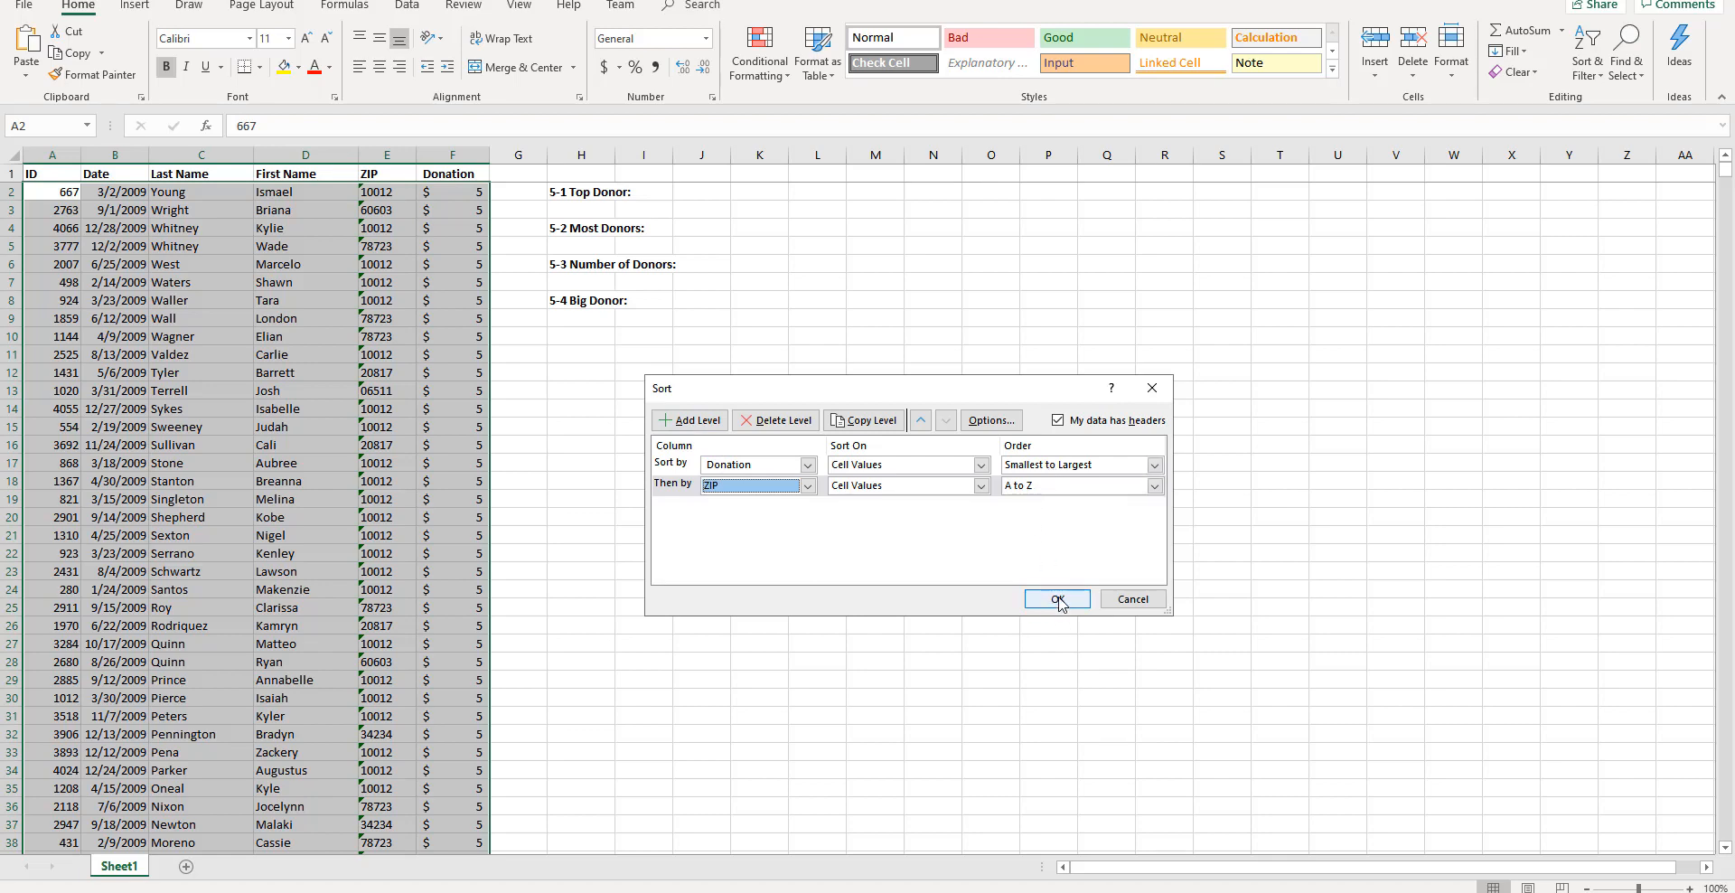
# - Set the Donation order to Largest to Smallest and apply the sort, treating numbers and numbers stored as text separately
pyautogui.click(1158, 471)
pyautogui.click(1156, 467)
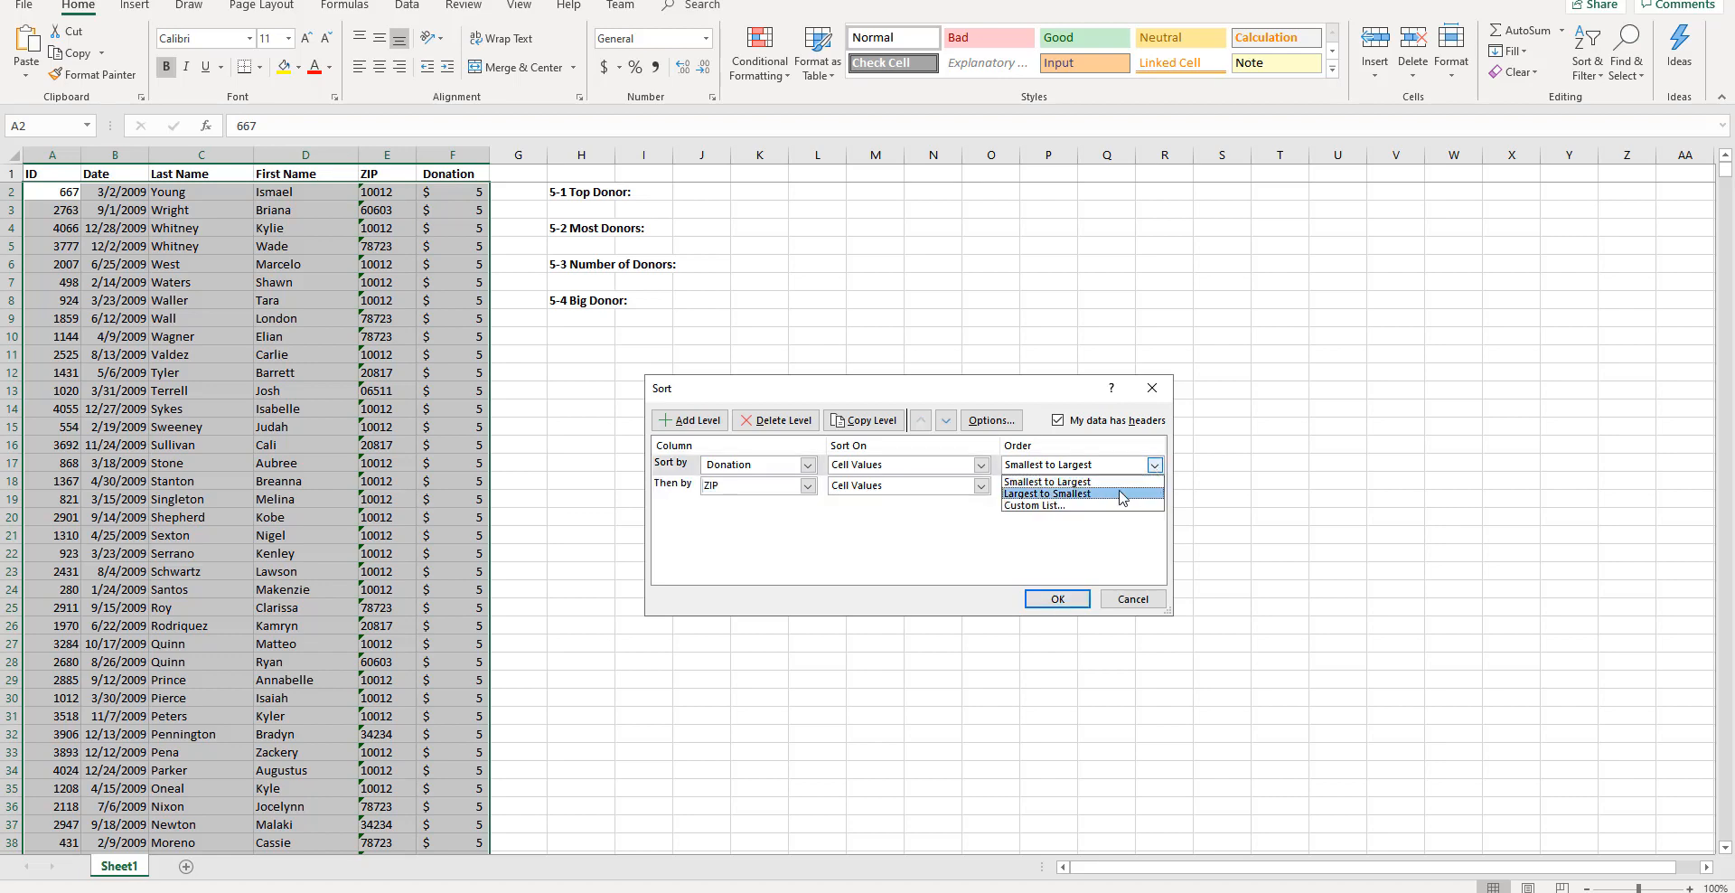
pyautogui.click(1126, 494)
pyautogui.click(1057, 600)
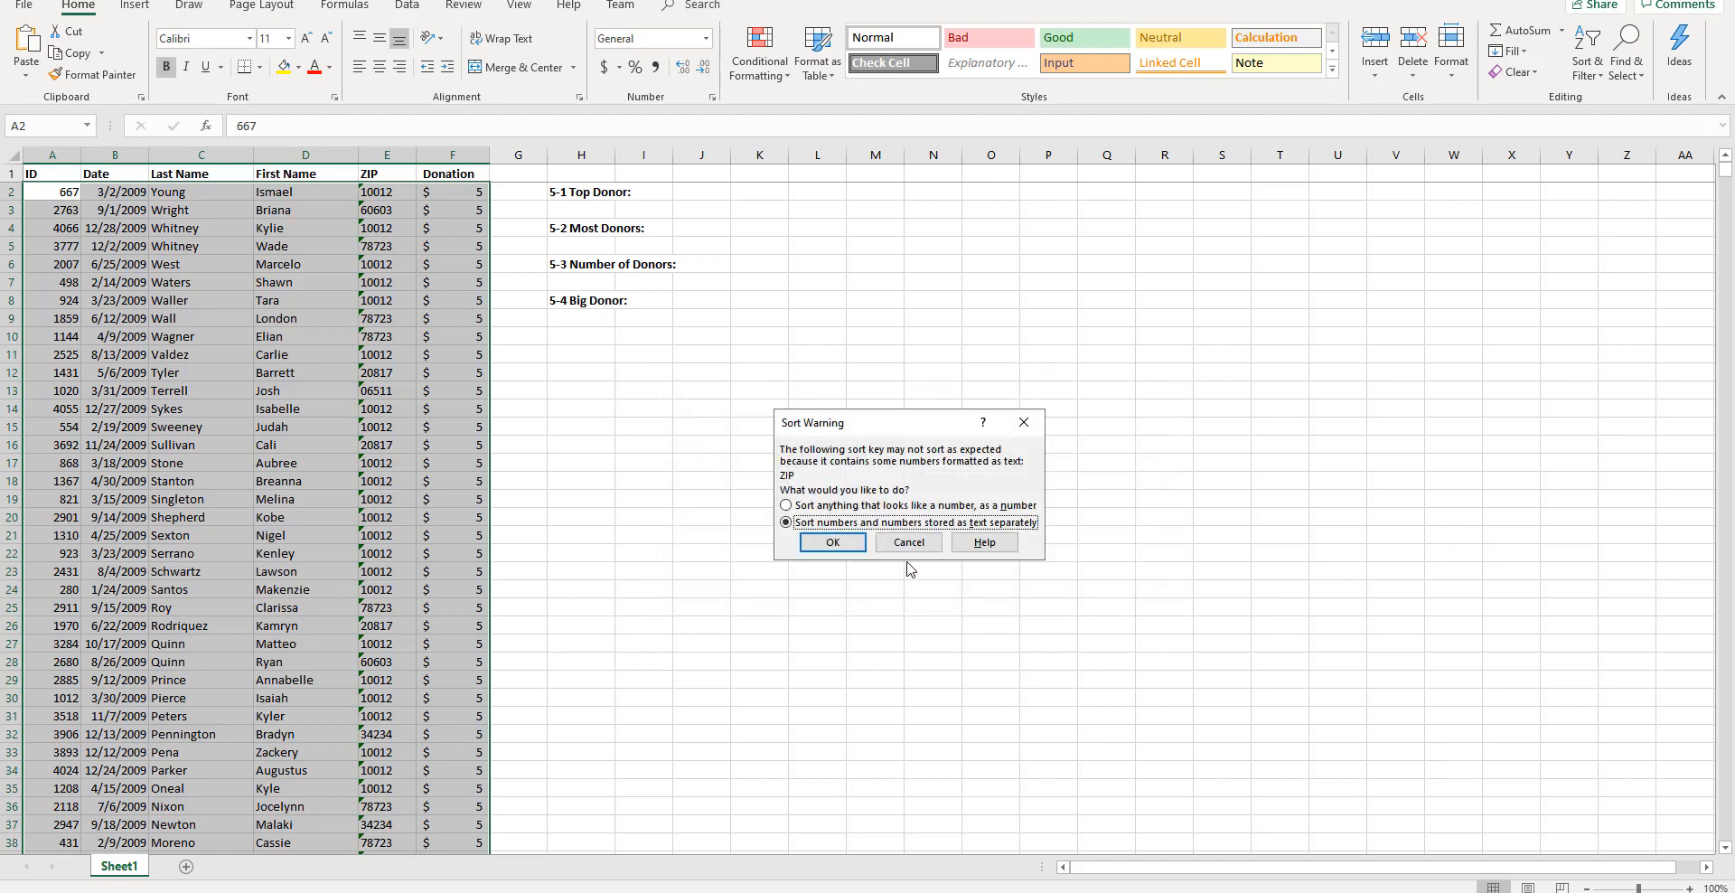
pyautogui.click(866, 522)
pyautogui.click(842, 544)
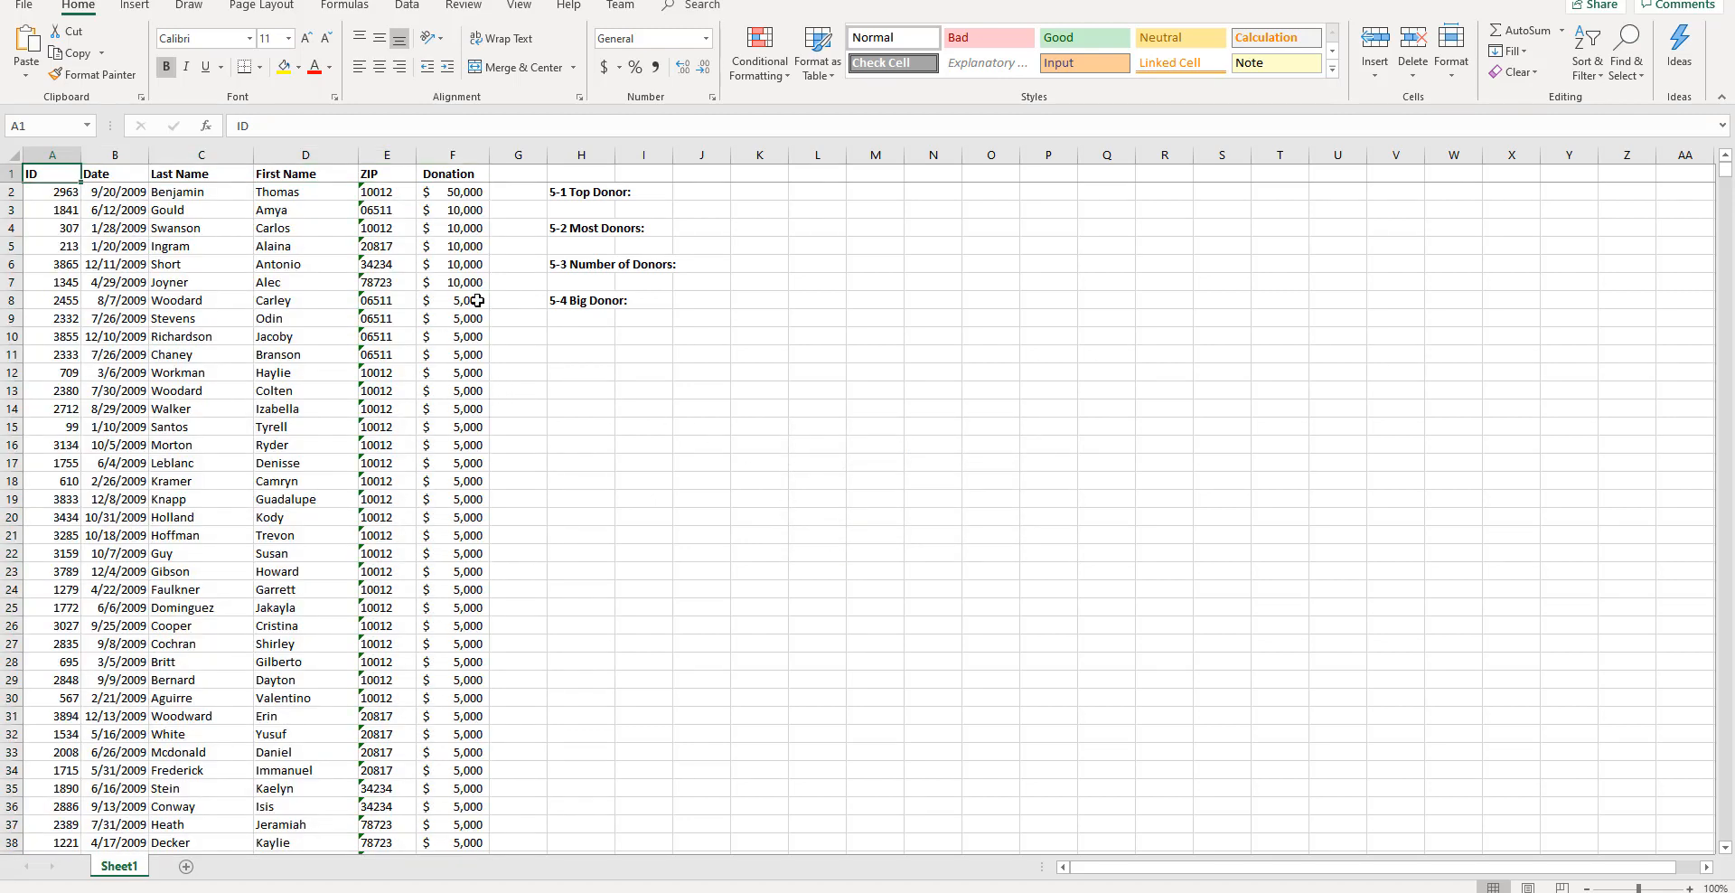
# - Inspect how the Donation and ZIP columns are ordered, from the largest donation downward
pyautogui.click(467, 190)
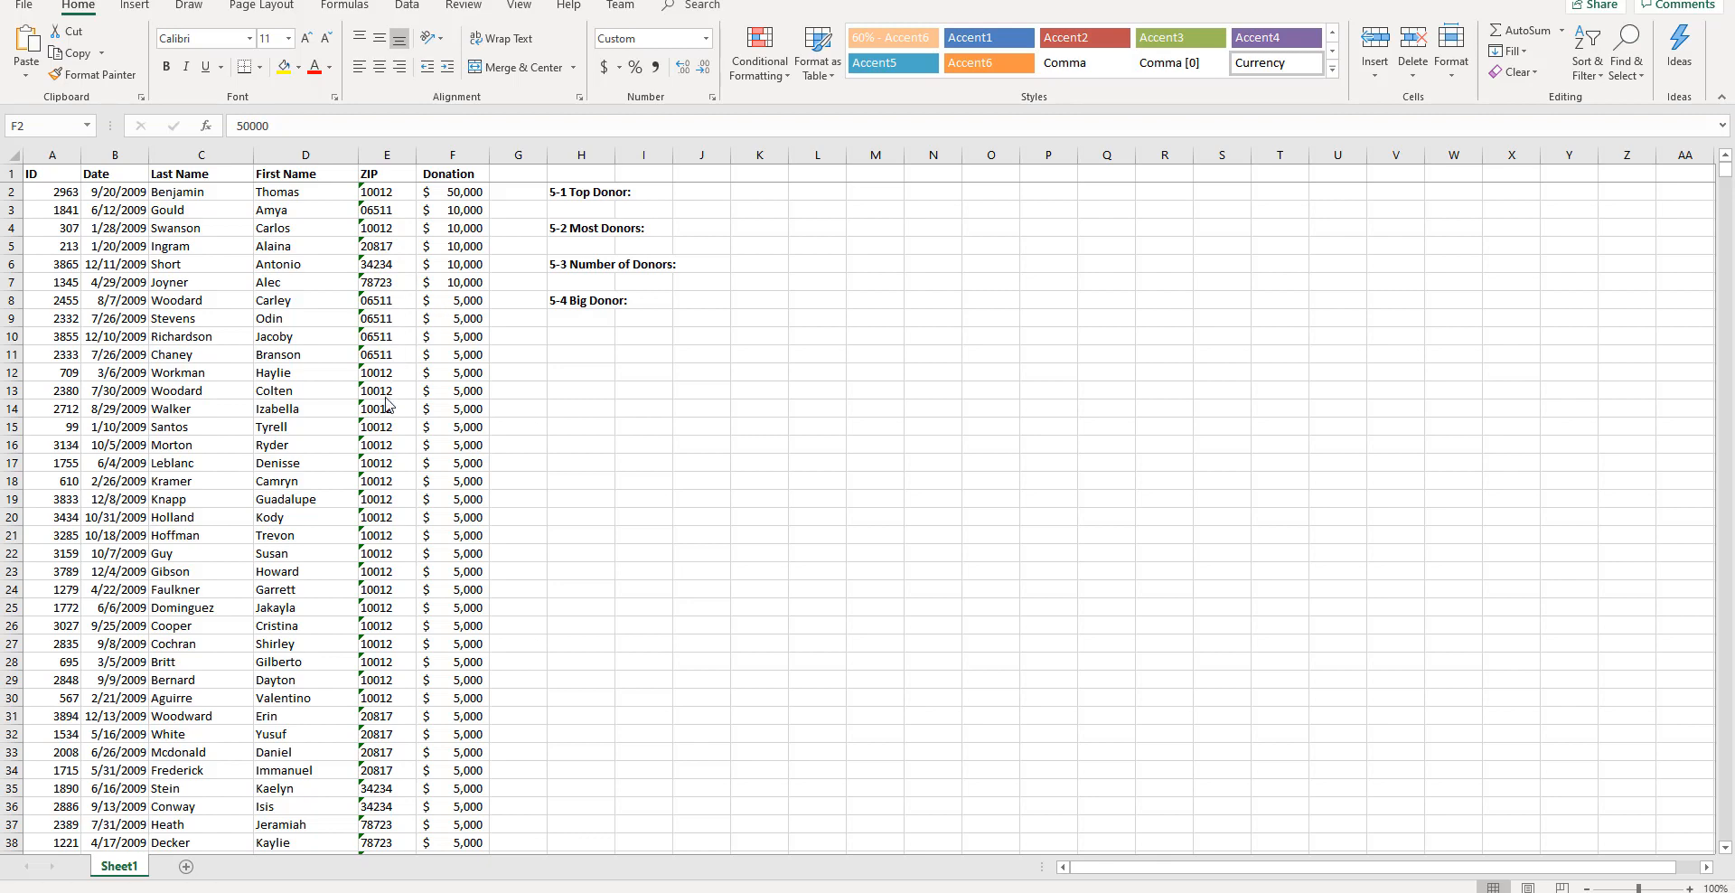
pyautogui.scroll(-5, 387, 669)
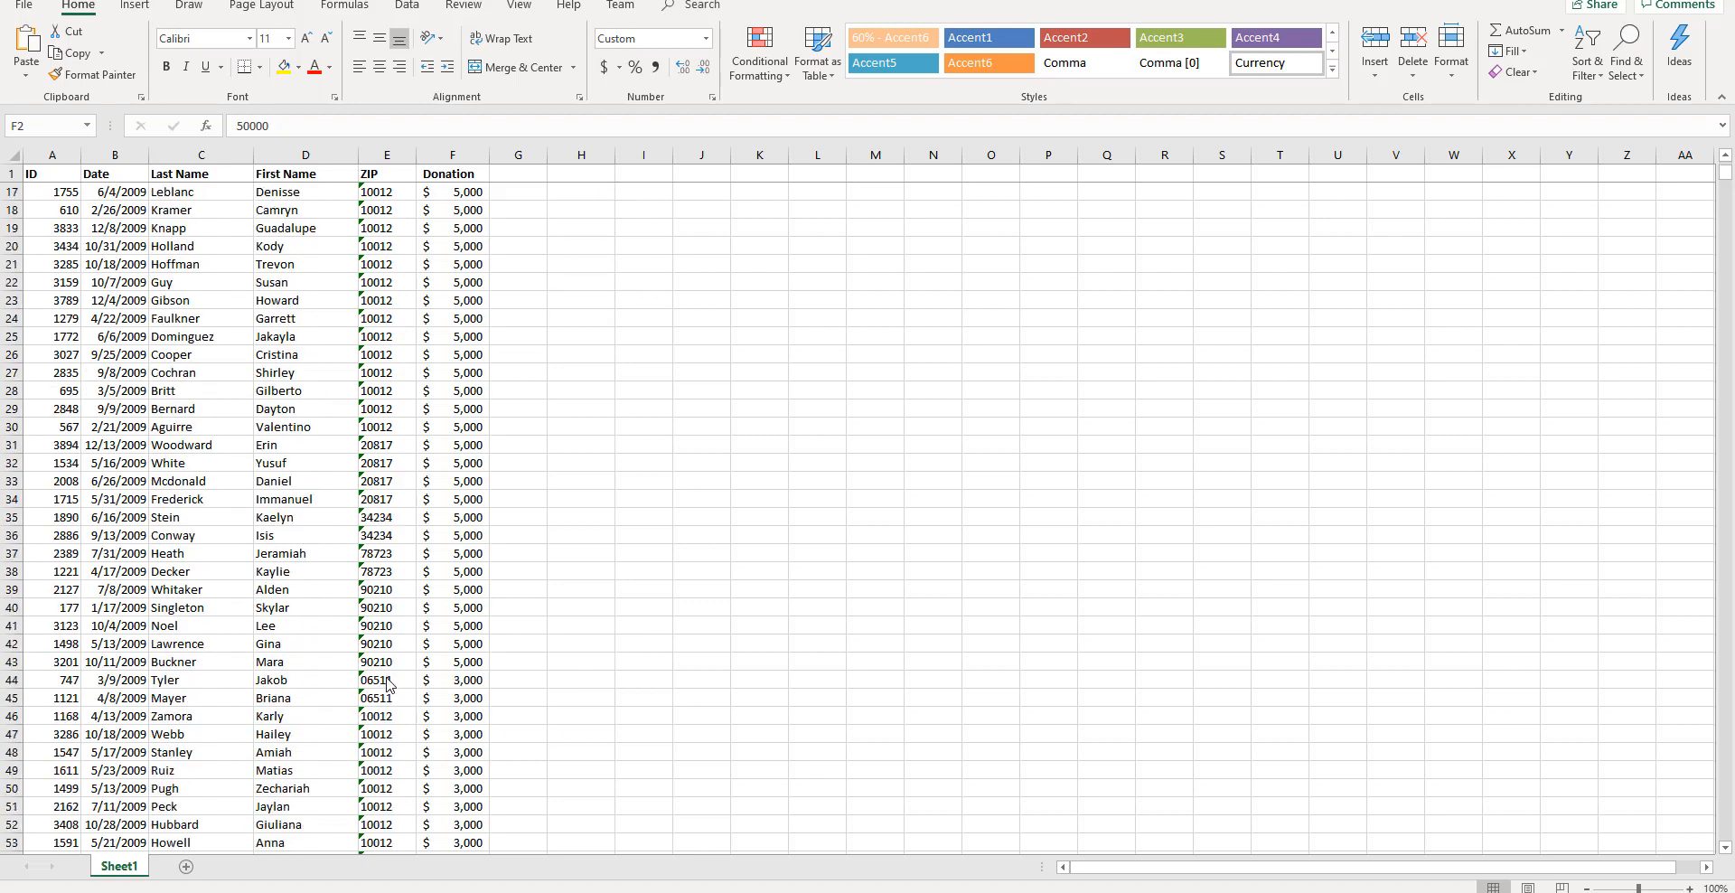
pyautogui.scroll(-1, 389, 684)
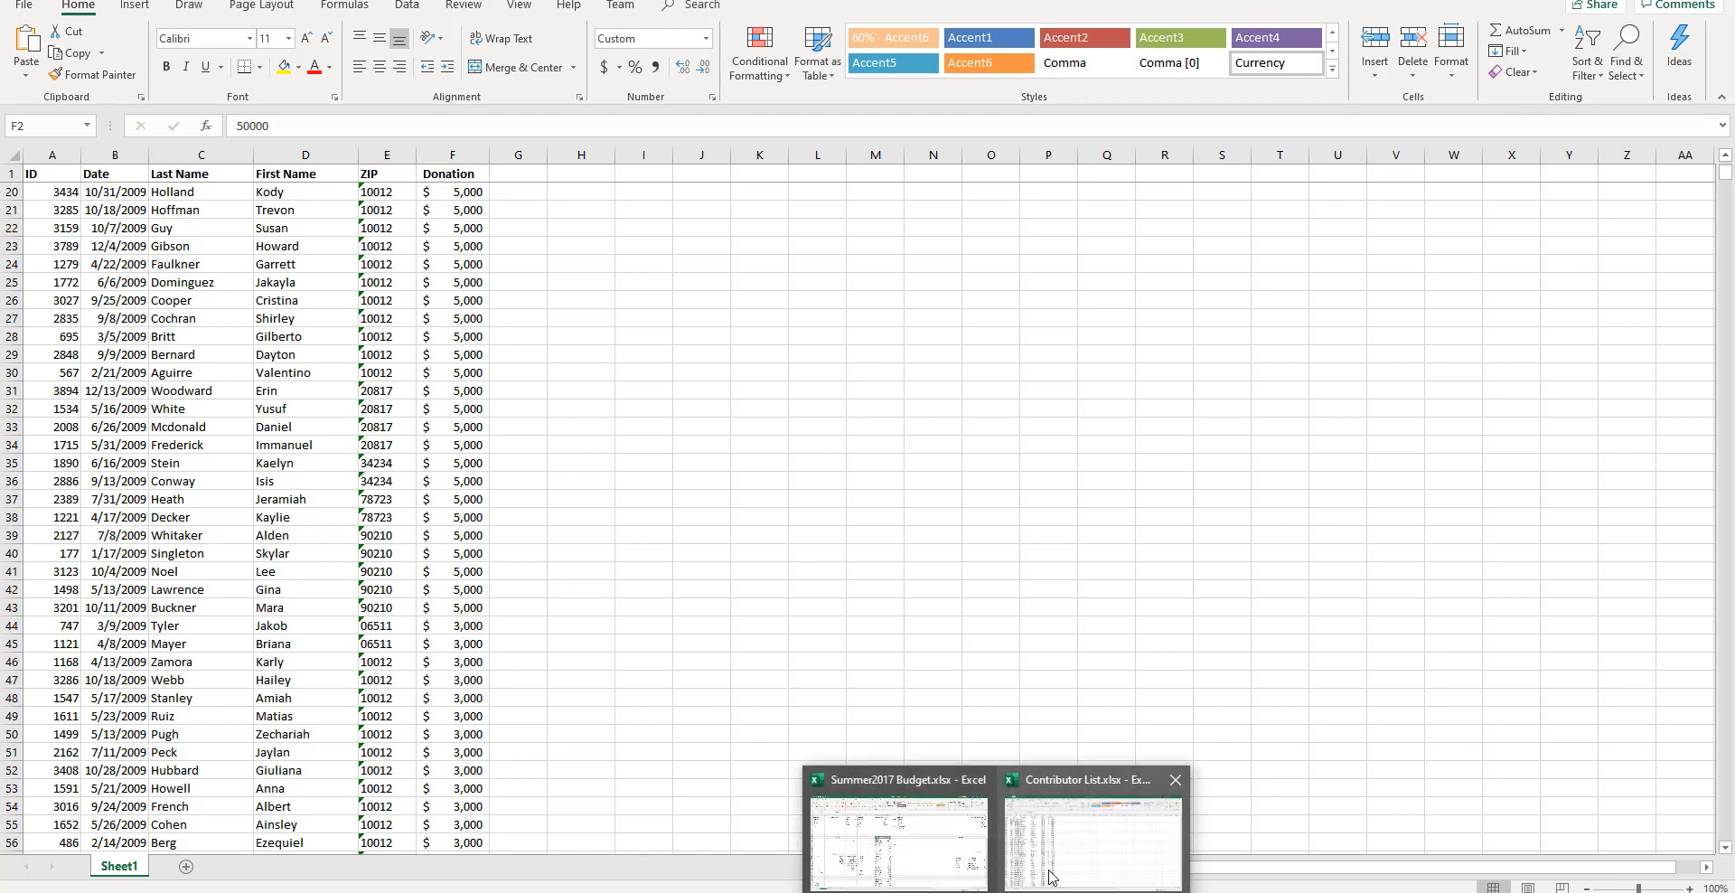
# - Switch to the Lesson5 PDF and read the filtering instructions and Exercises 5-2, 5-3 and 5-4 through page 8
pyautogui.click(1050, 877)
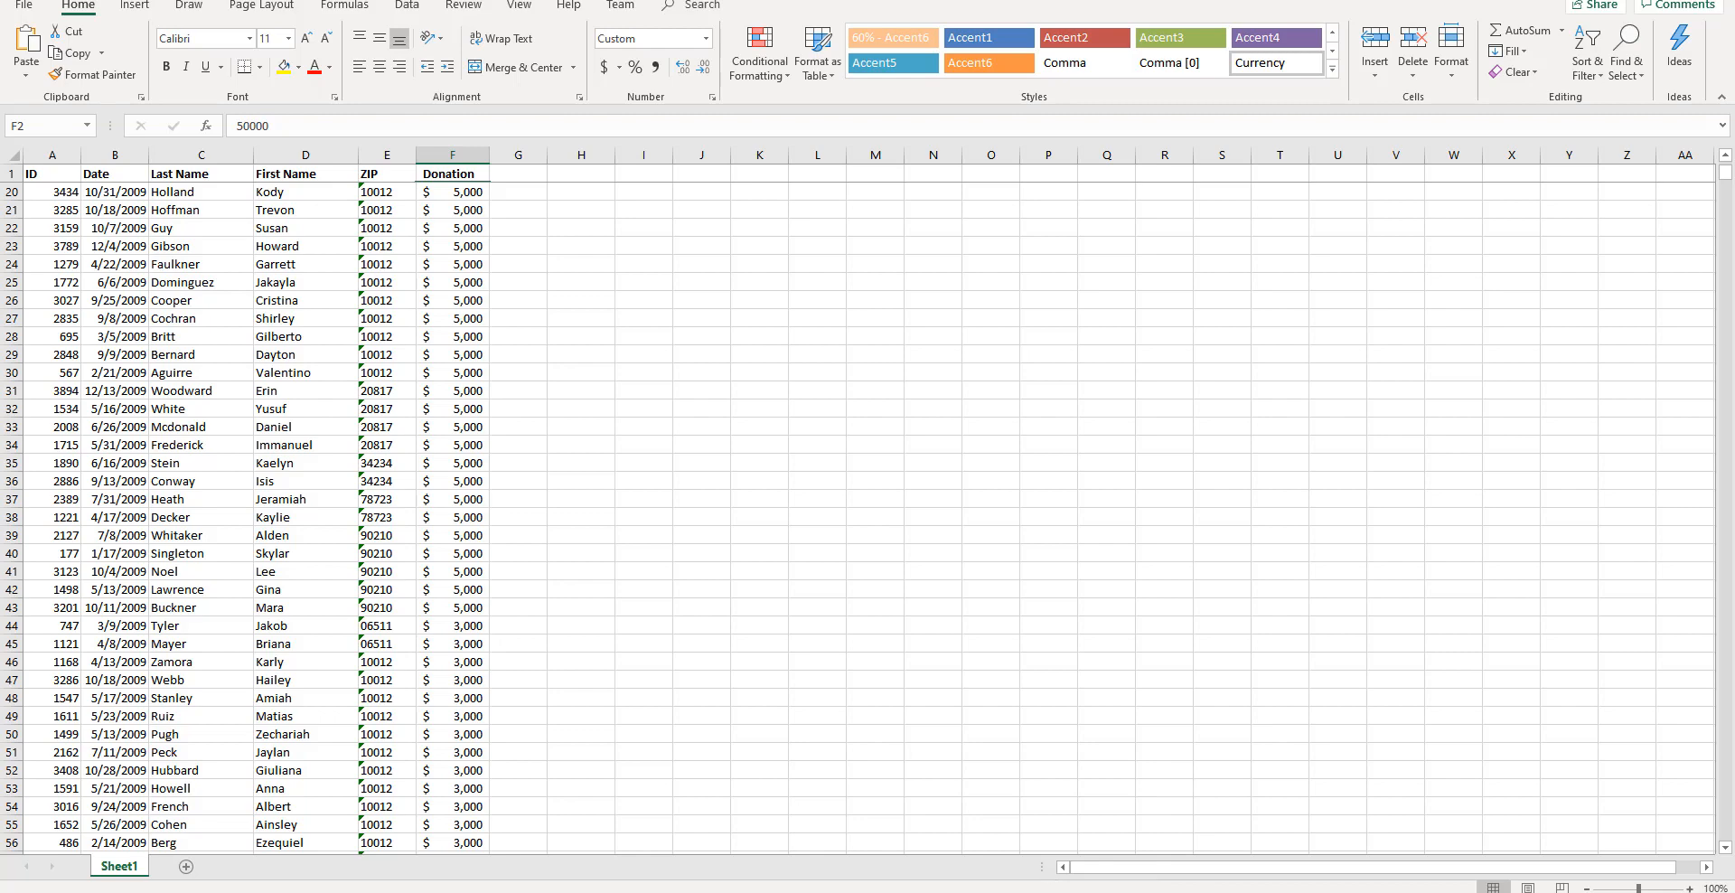
pyautogui.click(1076, 823)
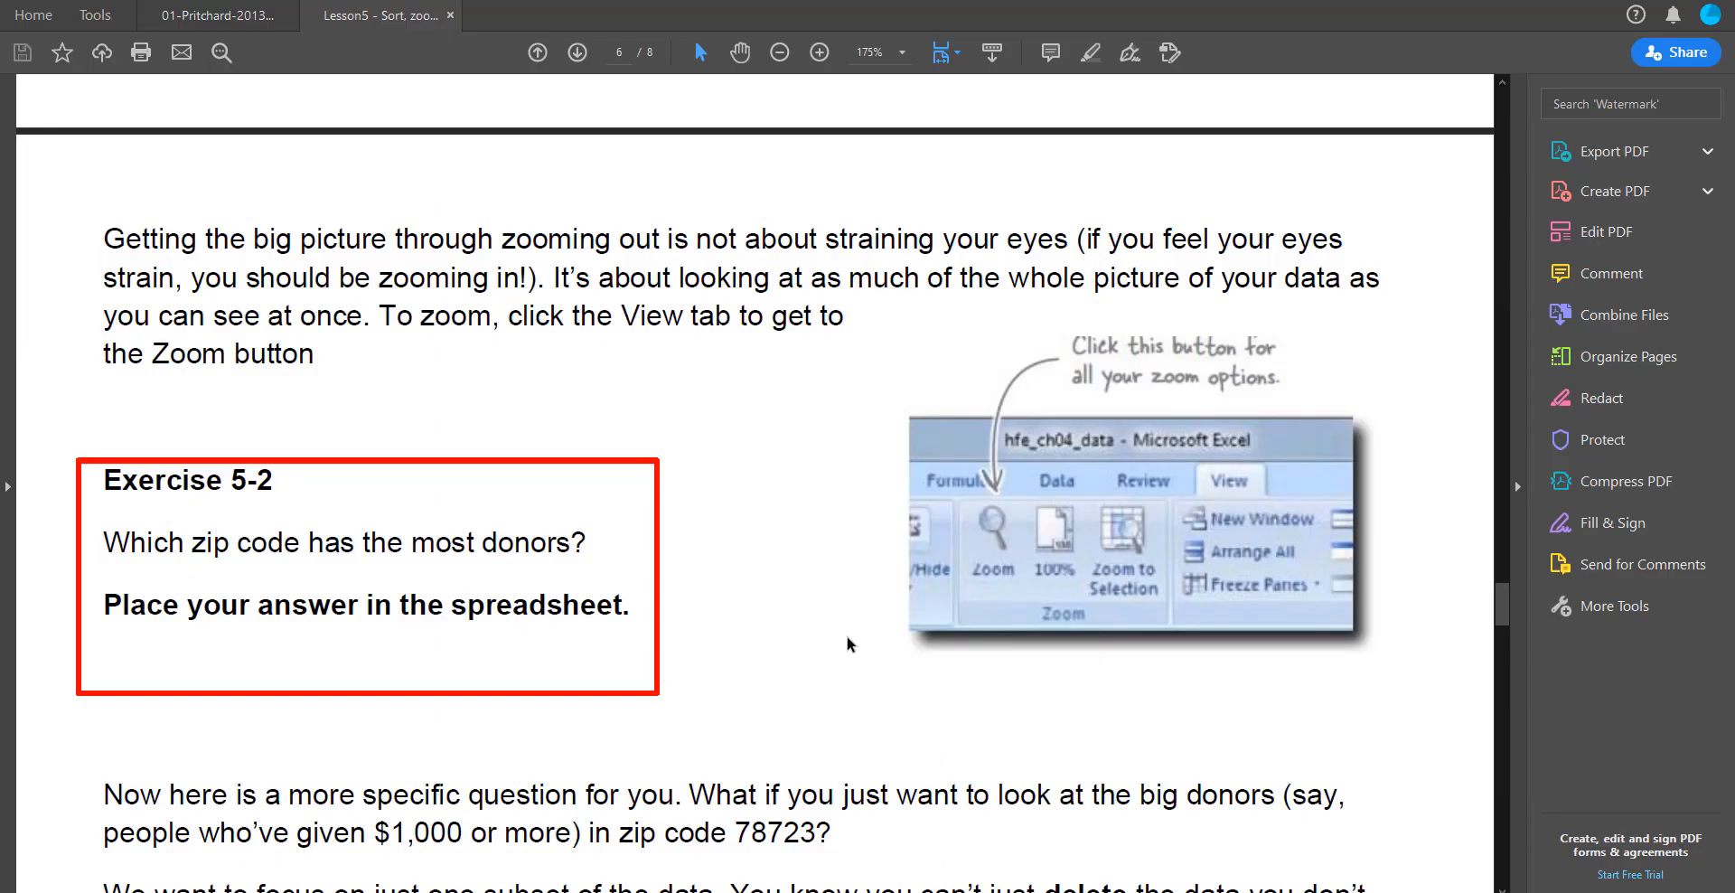
pyautogui.scroll(-3, 759, 623)
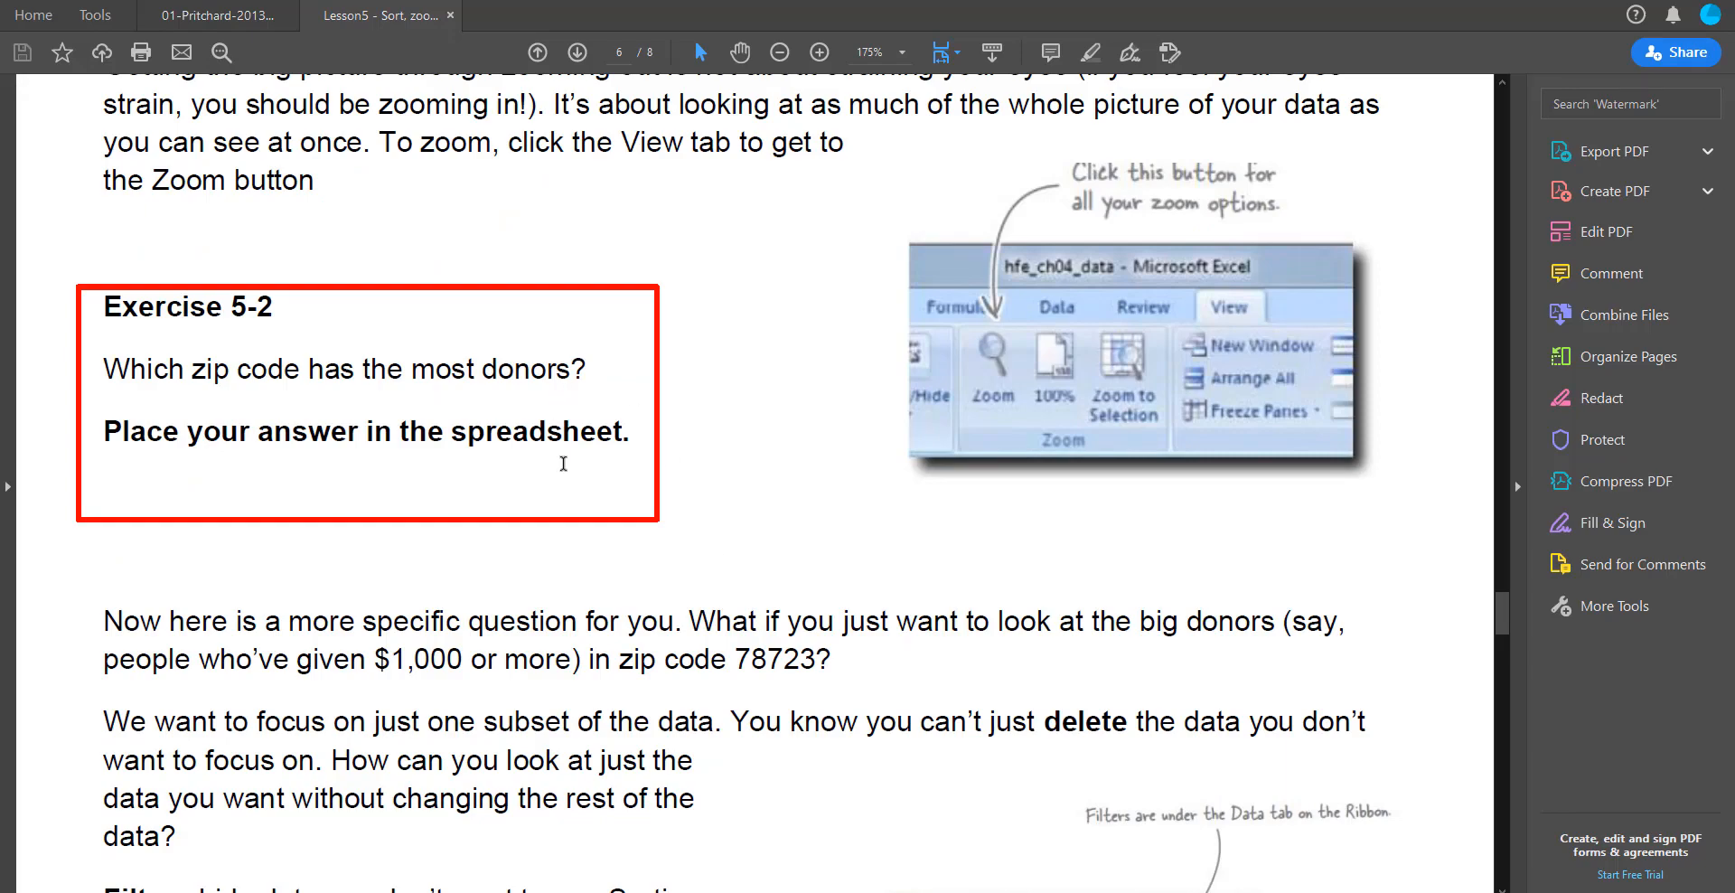
pyautogui.scroll(-10, 564, 463)
pyautogui.scroll(-20, 564, 563)
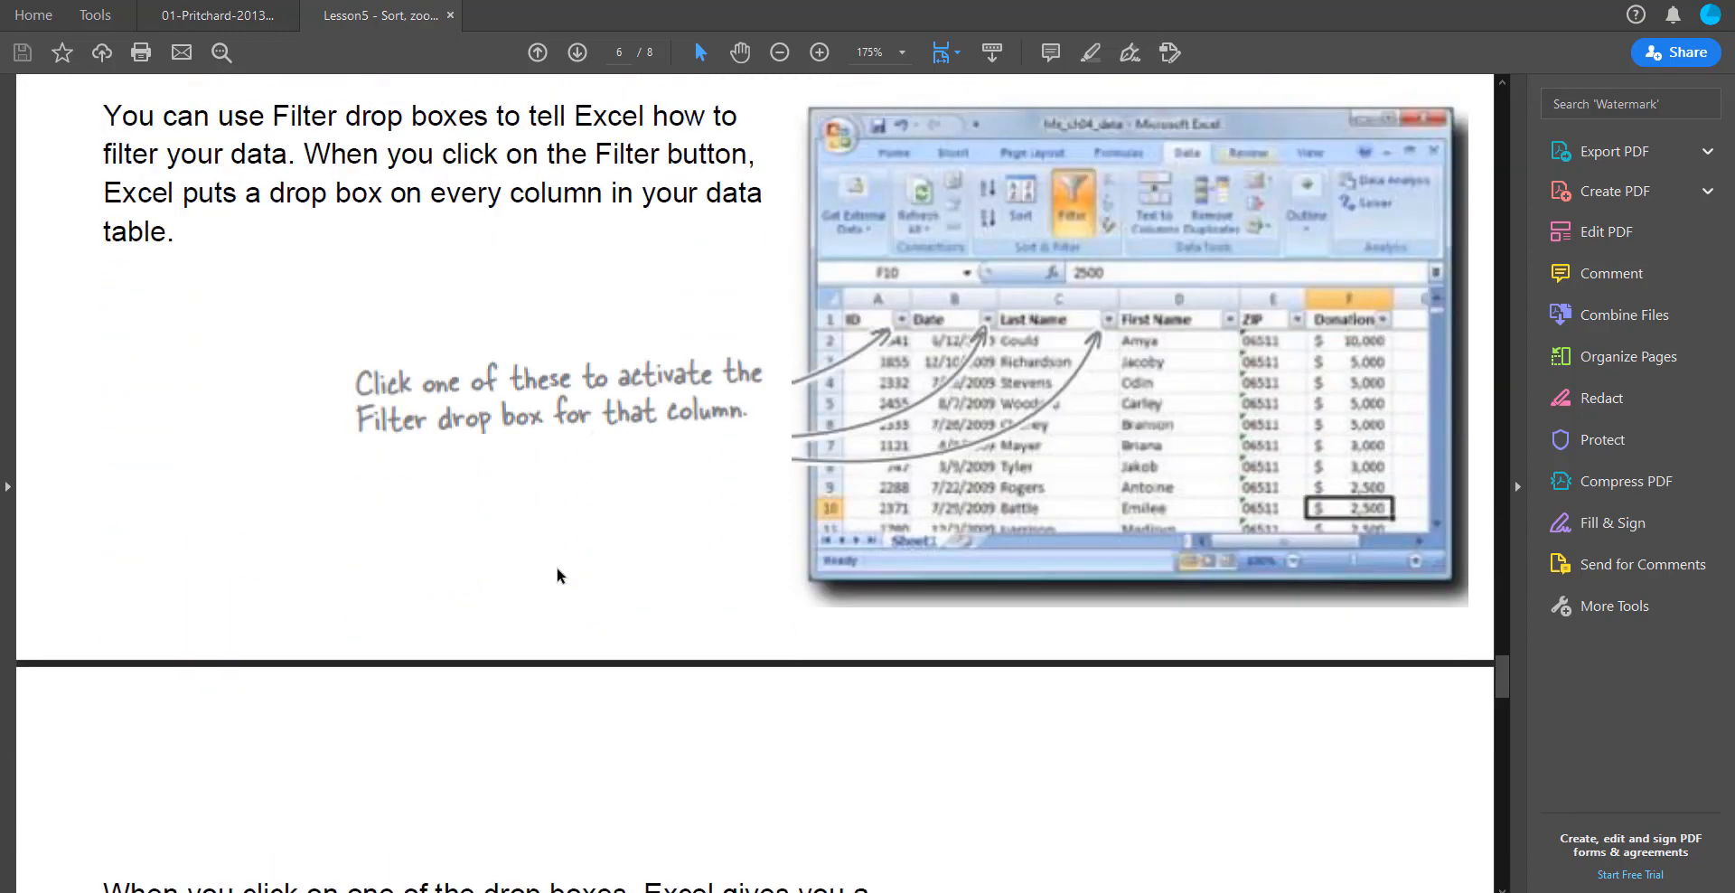
pyautogui.scroll(-6, 486, 678)
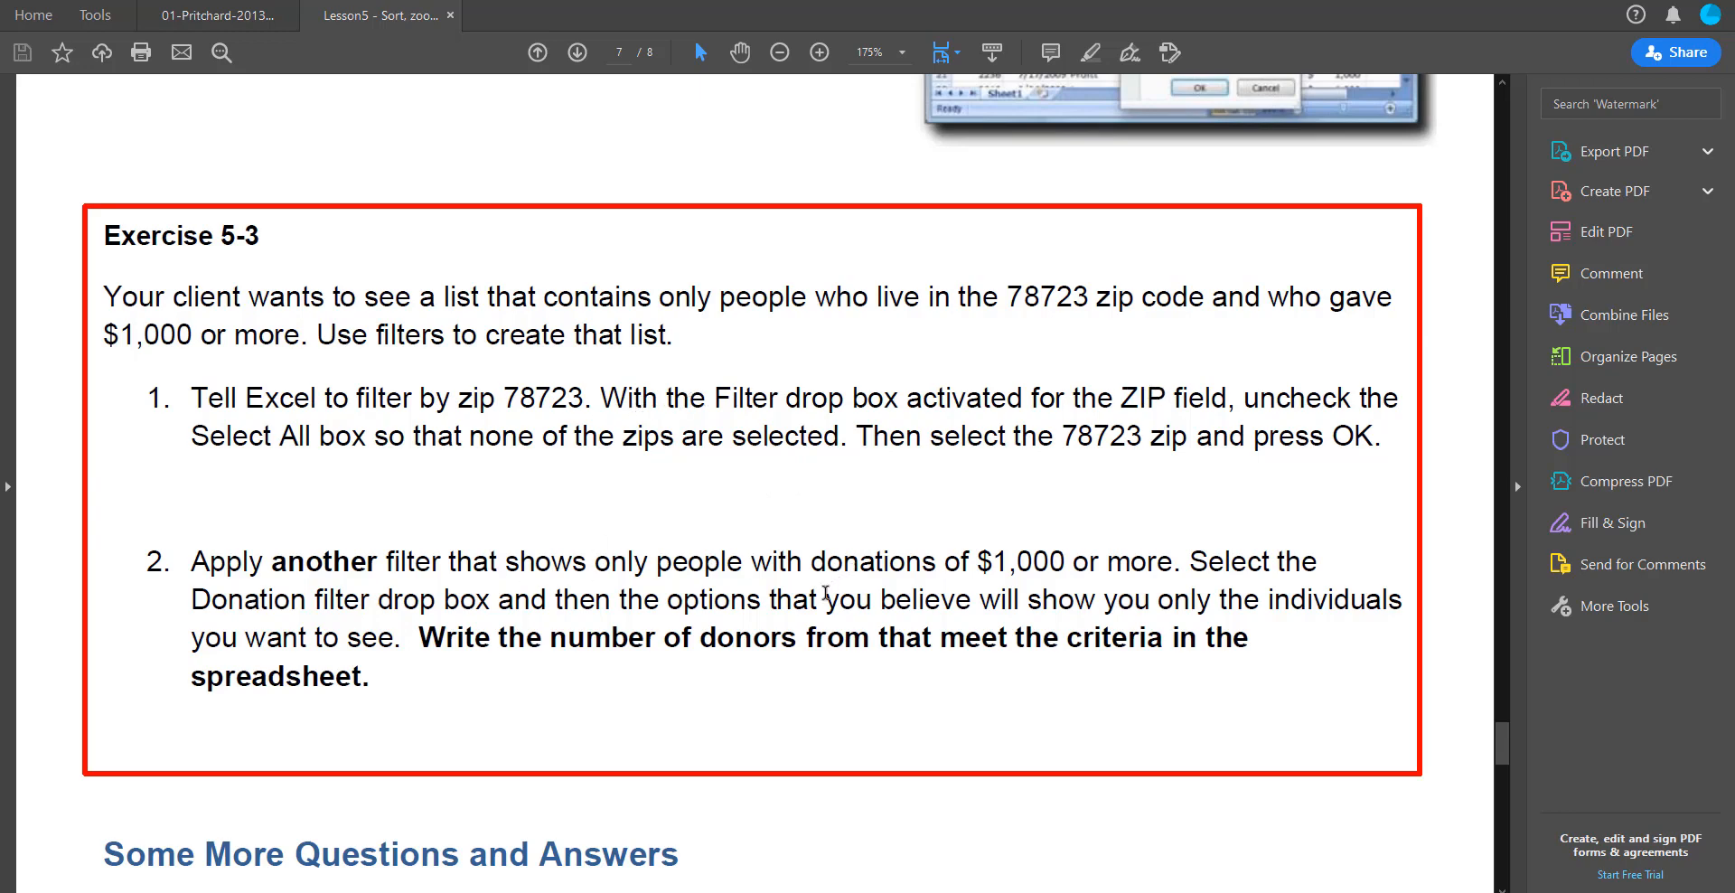
pyautogui.scroll(-12, 685, 669)
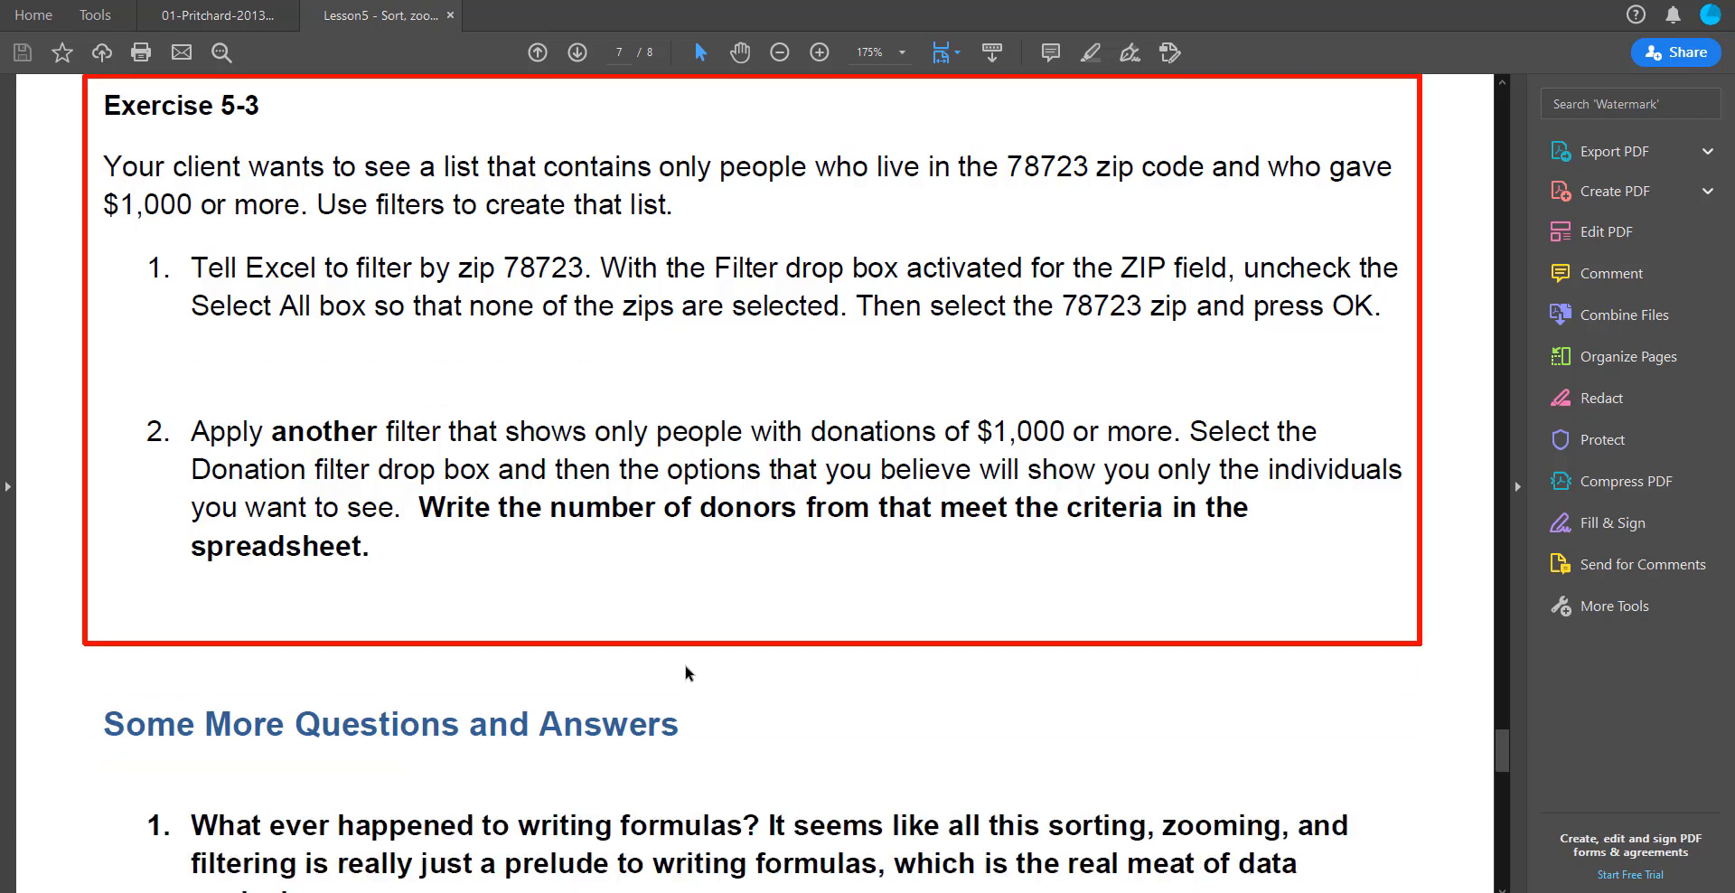
pyautogui.scroll(-12, 686, 697)
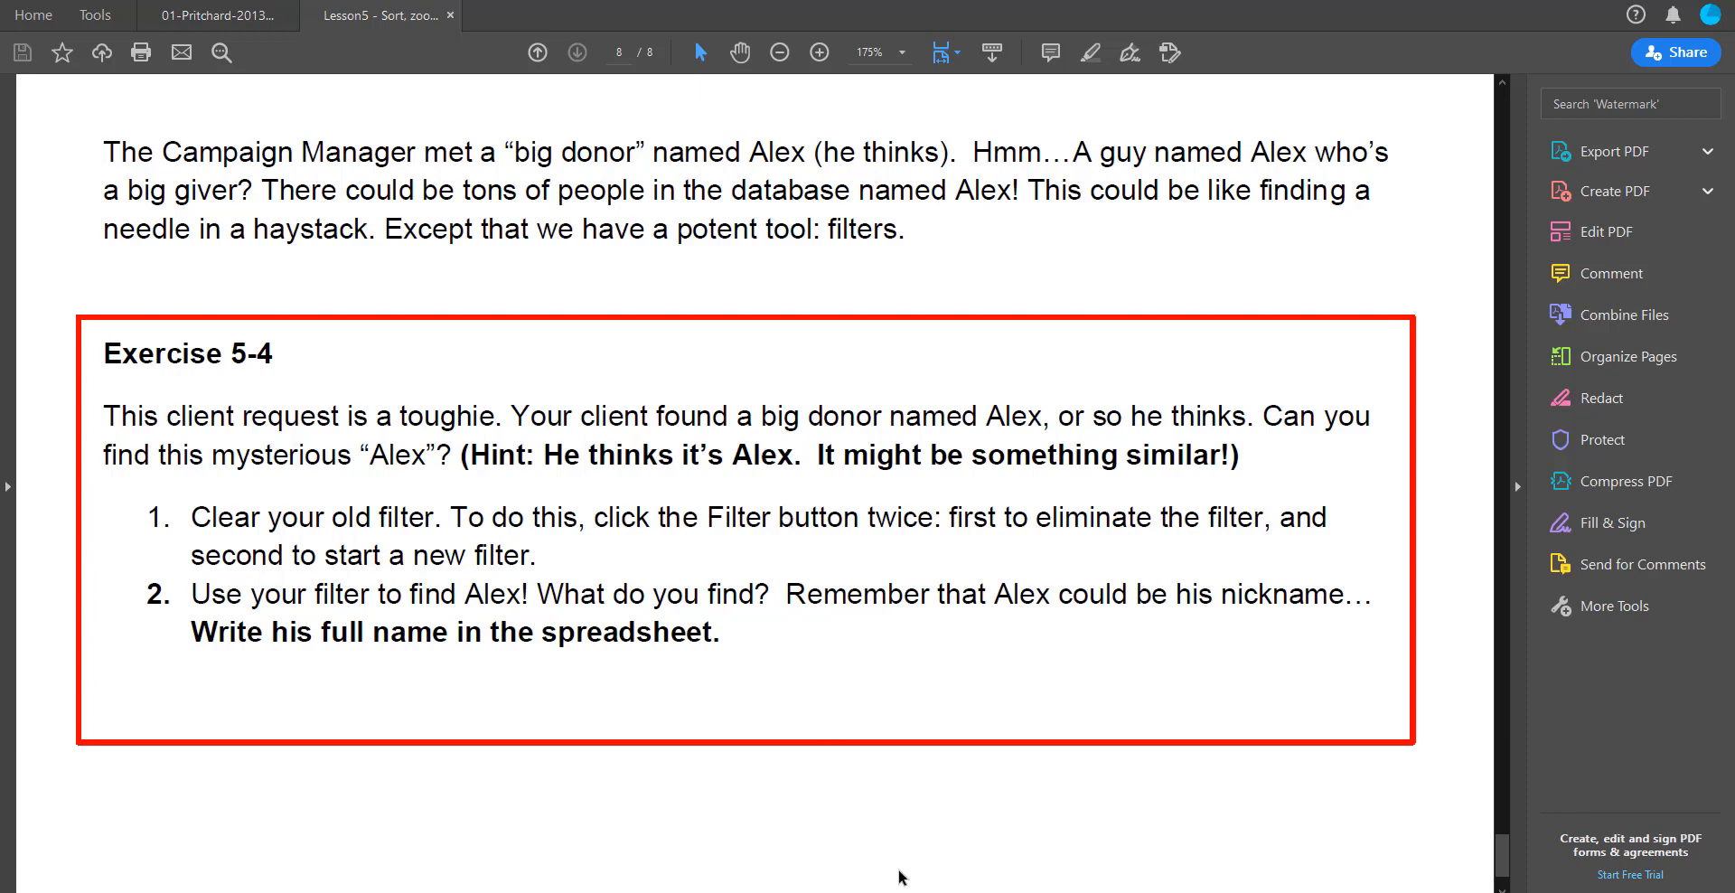
# - Return to the Contributor List workbook in Excel and turn on filters for the header row
pyautogui.moveTo(998, 890)
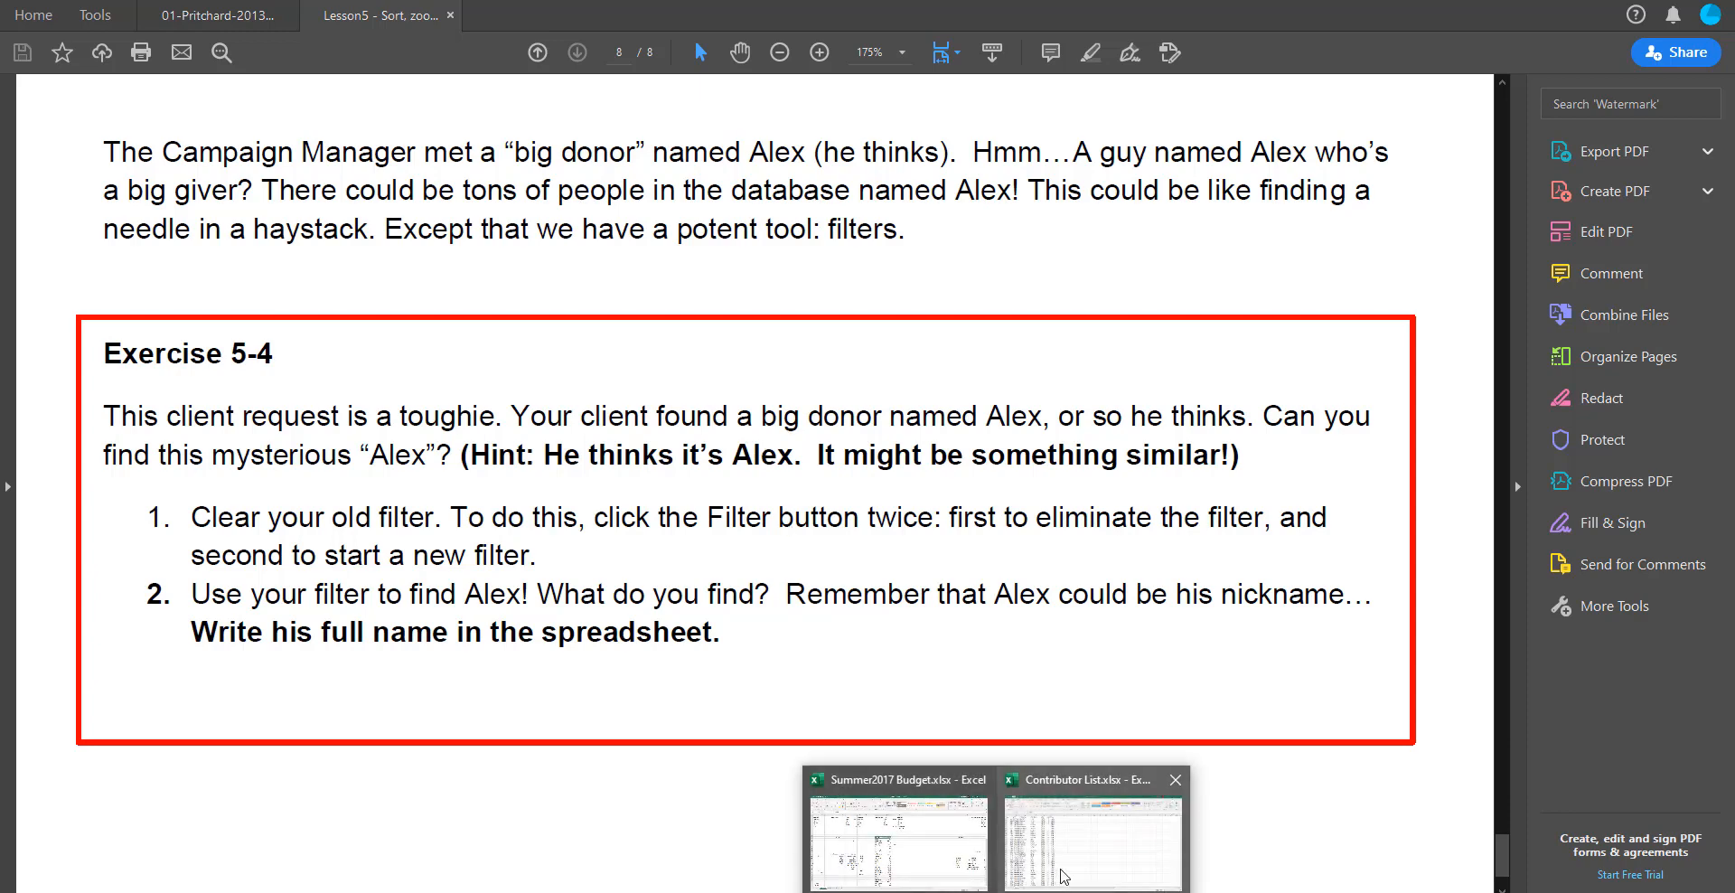
pyautogui.click(1063, 874)
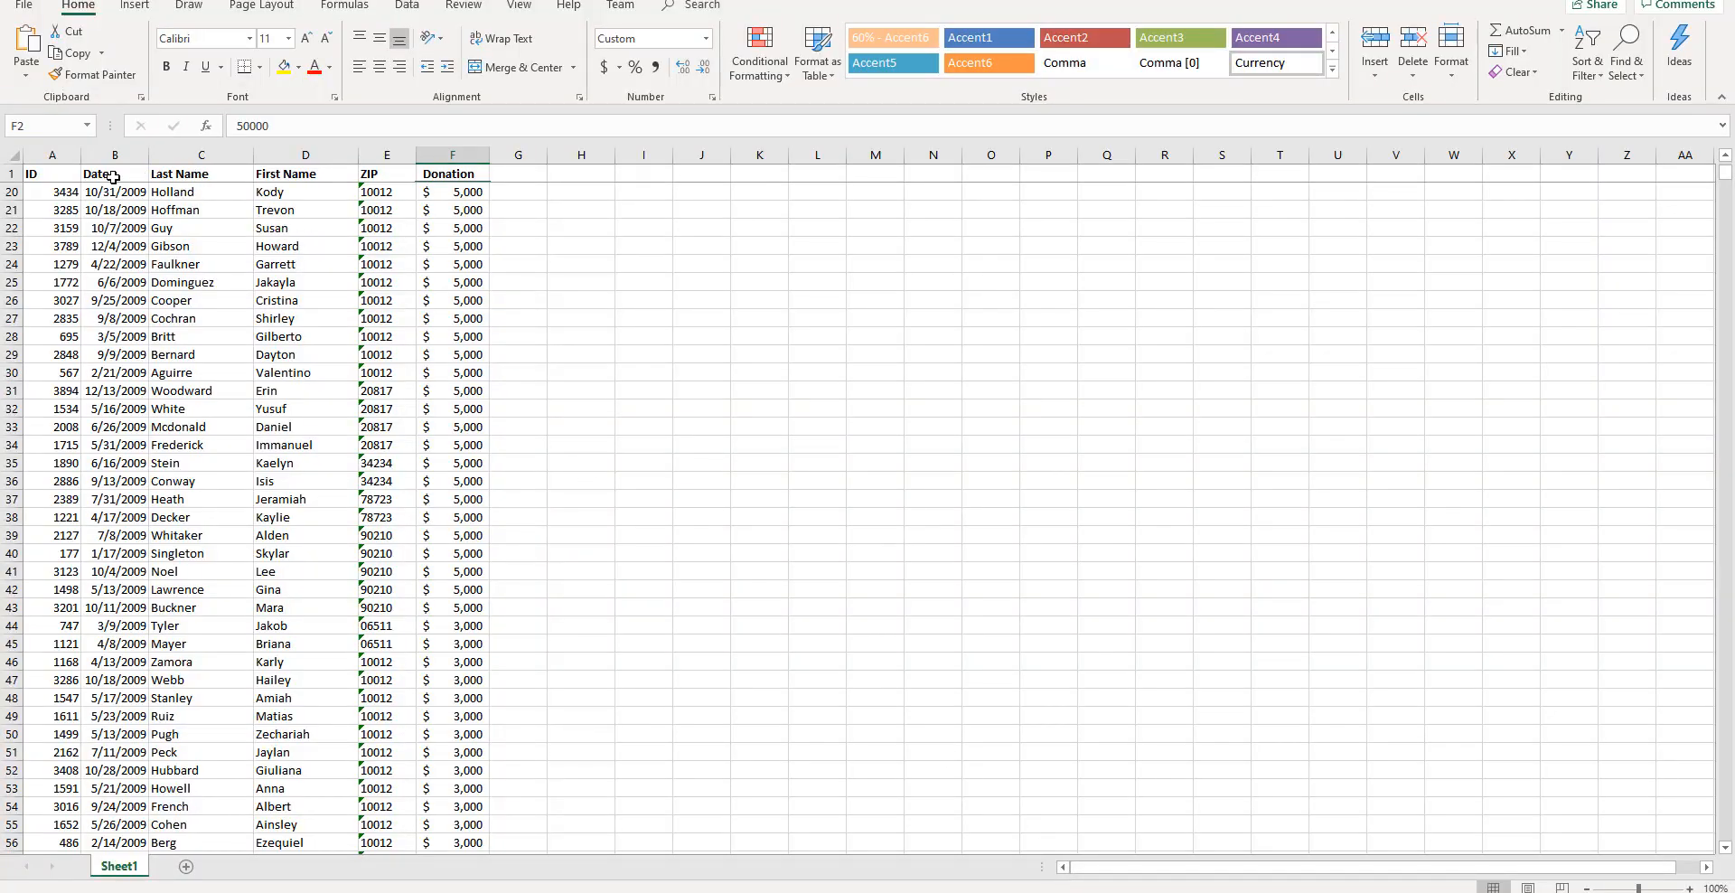
pyautogui.click(370, 171)
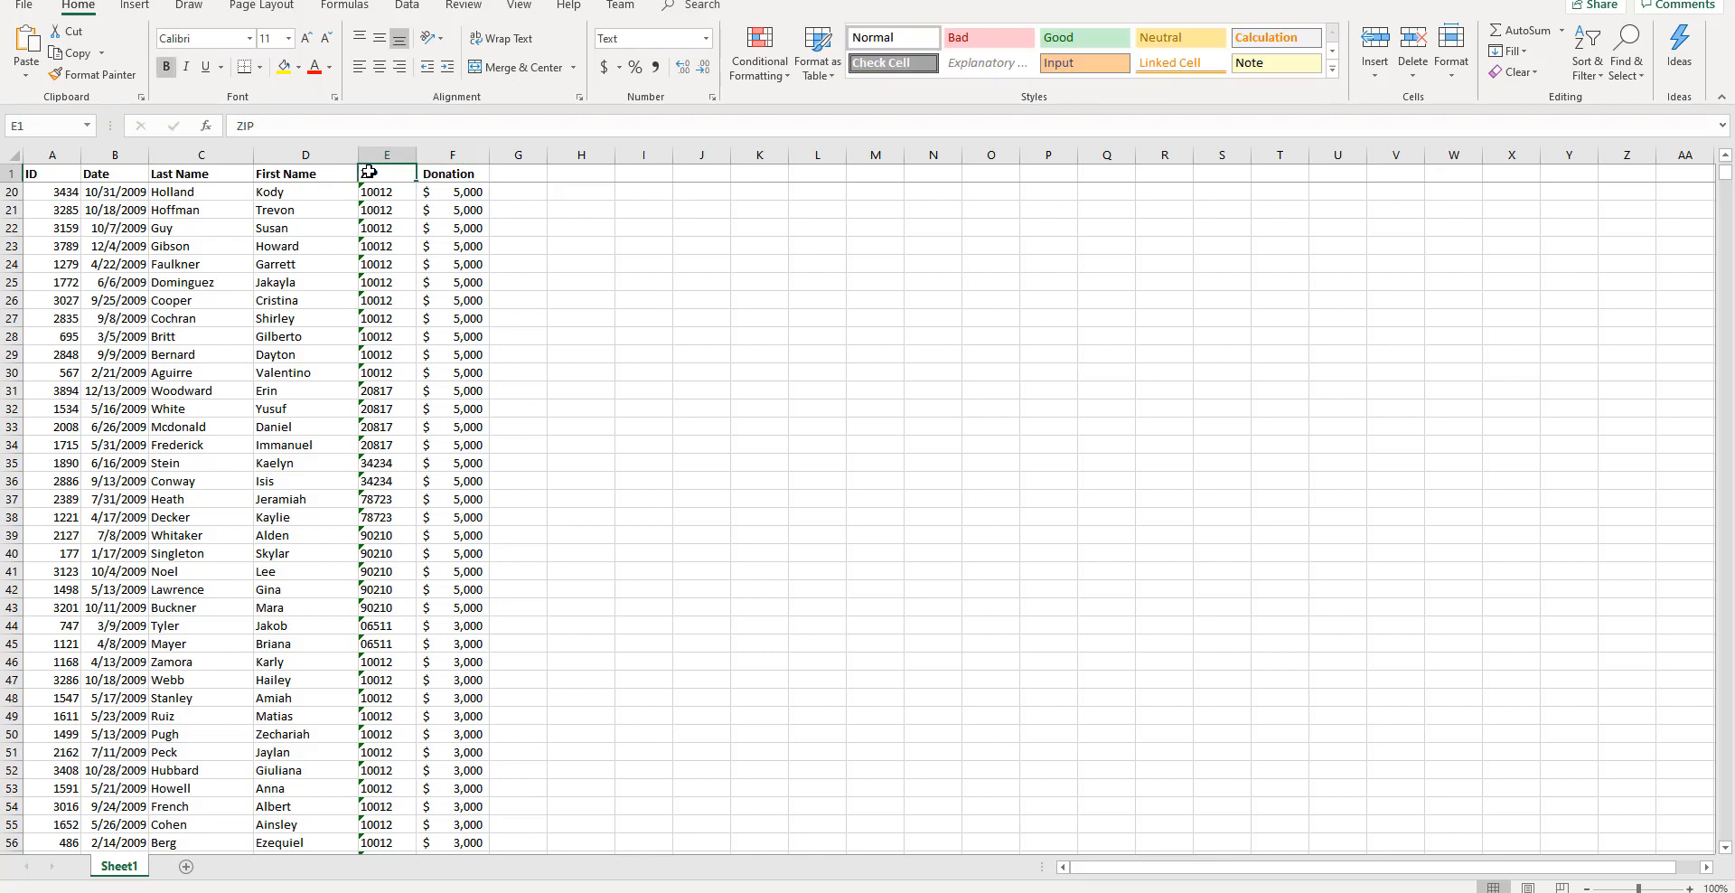
pyautogui.click(1600, 76)
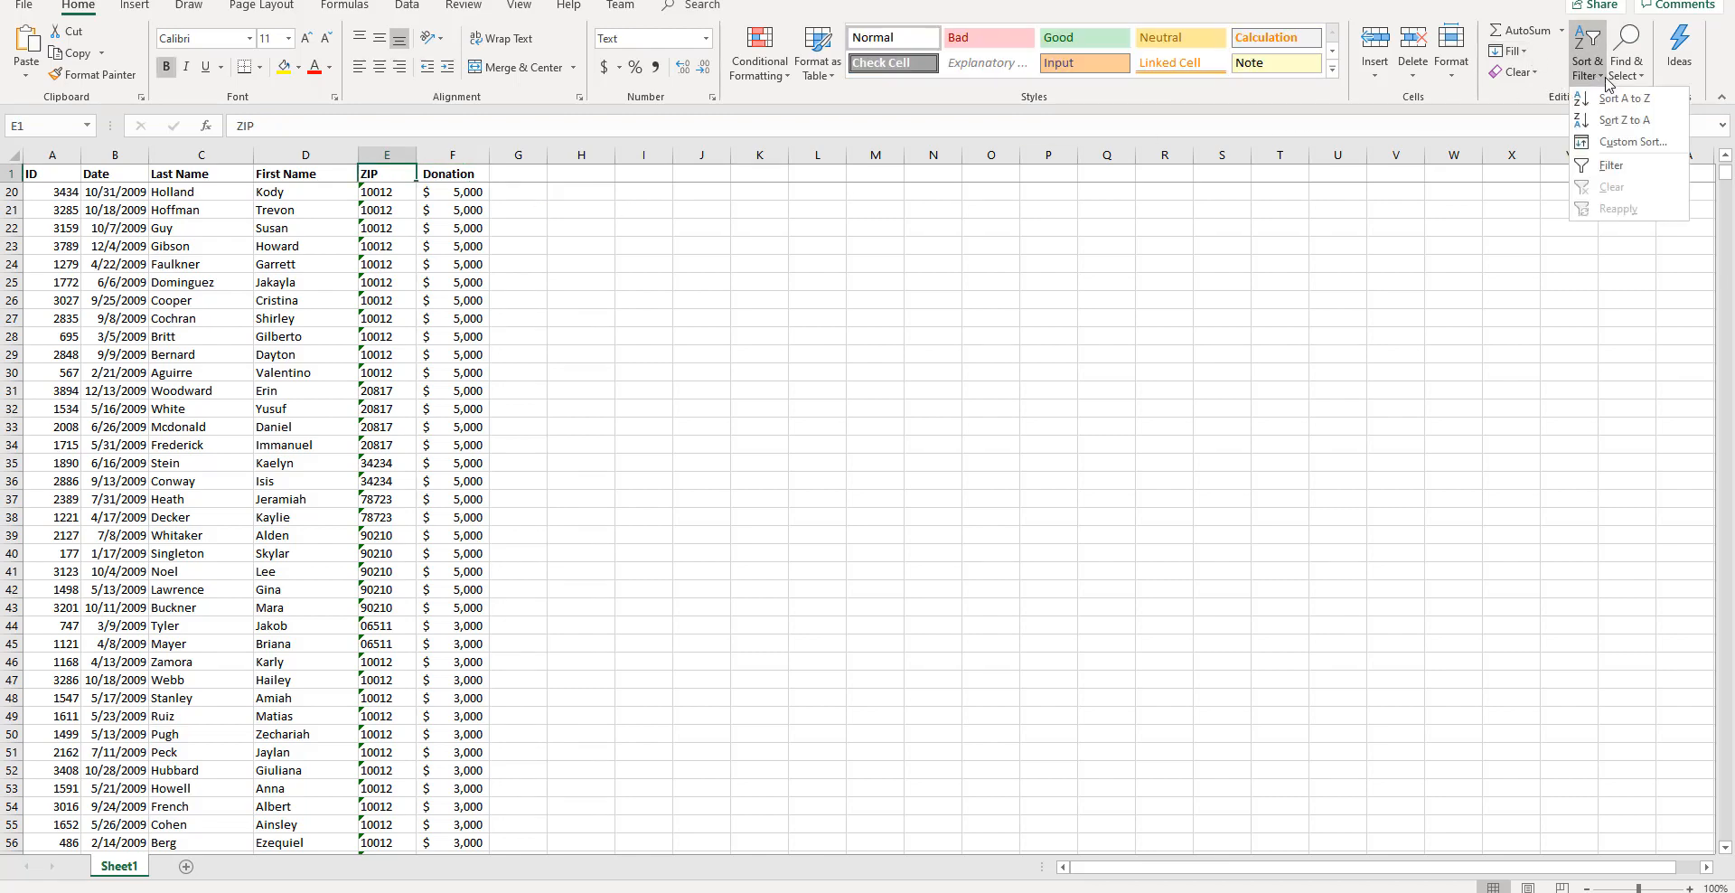
pyautogui.click(1612, 165)
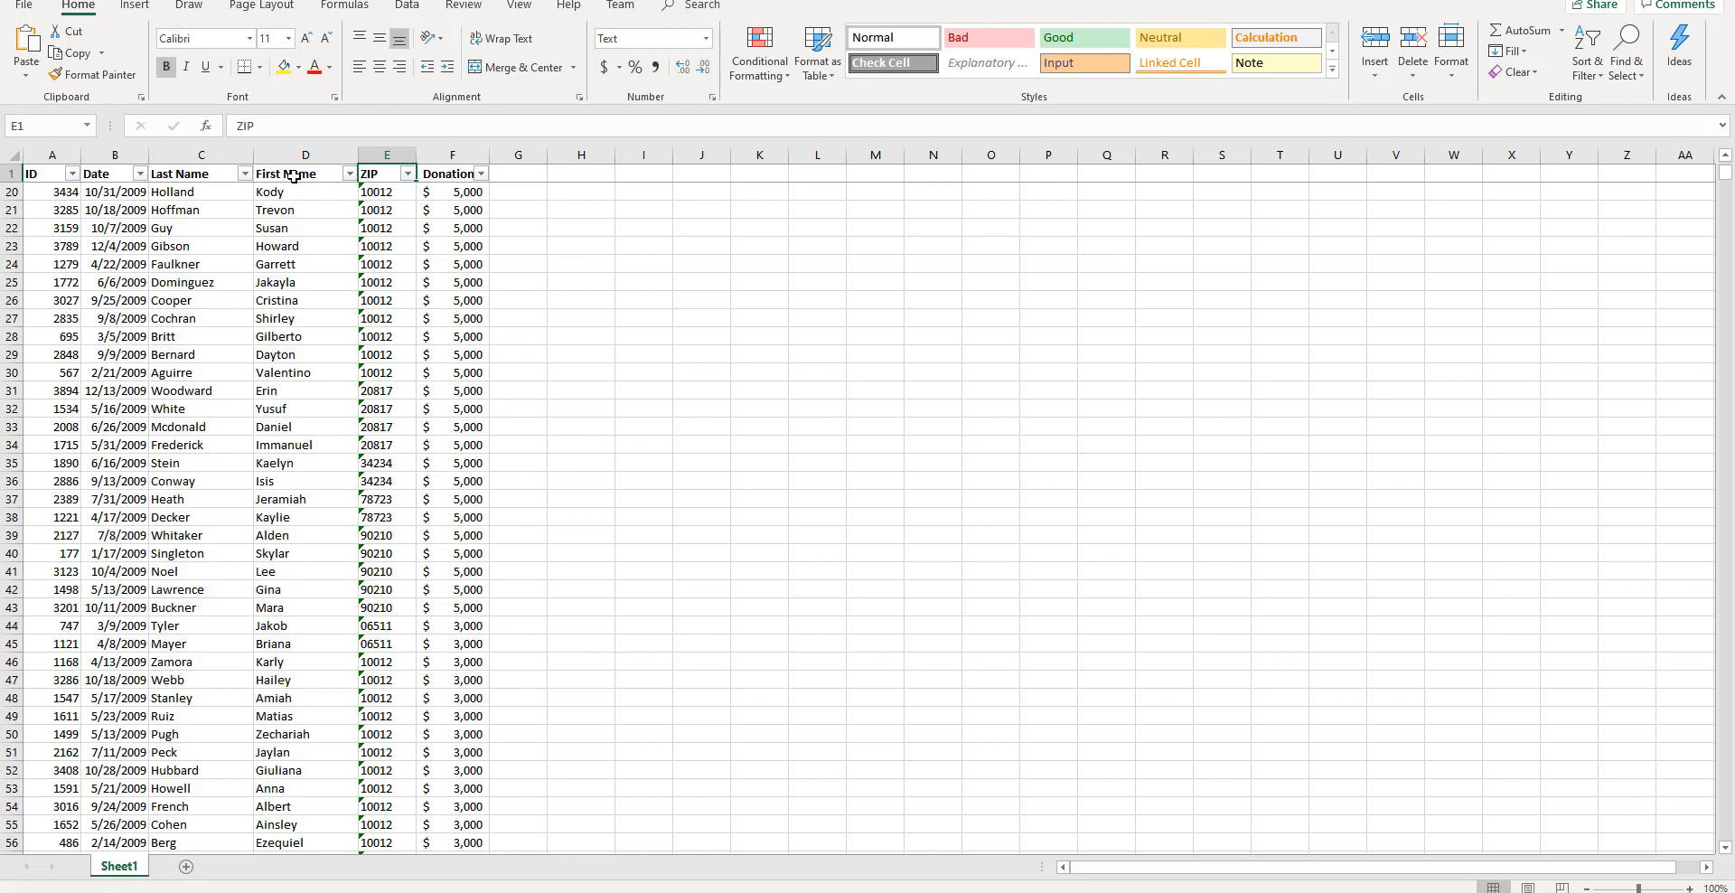
# - Look through the Last Name filter values and deselect all of them
pyautogui.click(245, 174)
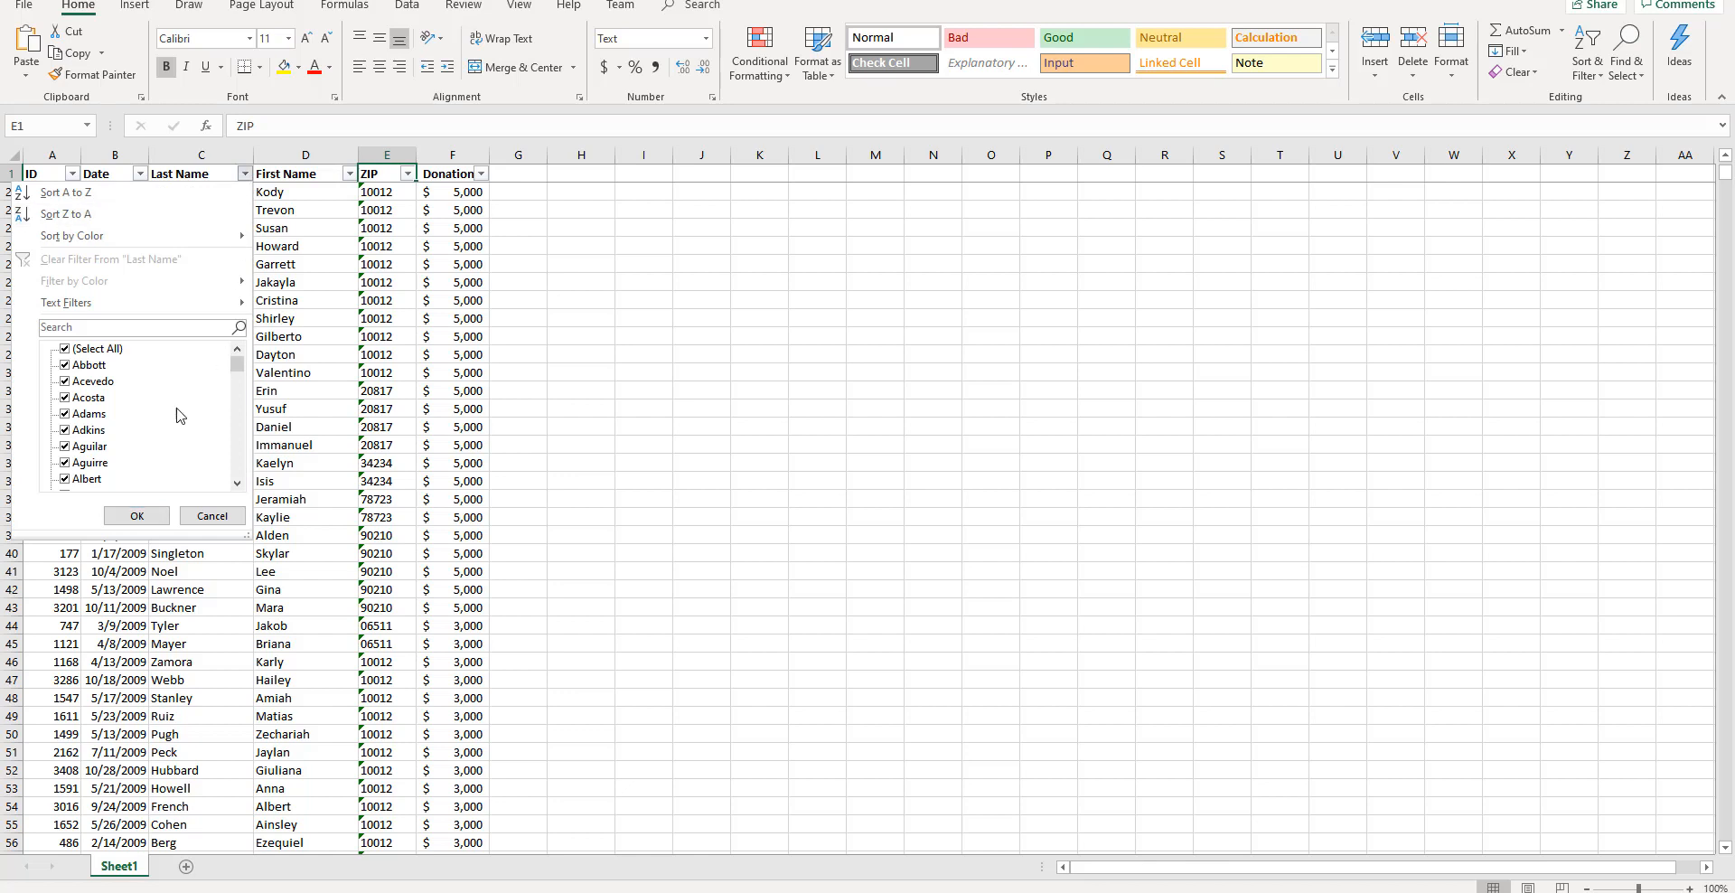
pyautogui.scroll(-3, 150, 456)
pyautogui.scroll(-5, 150, 456)
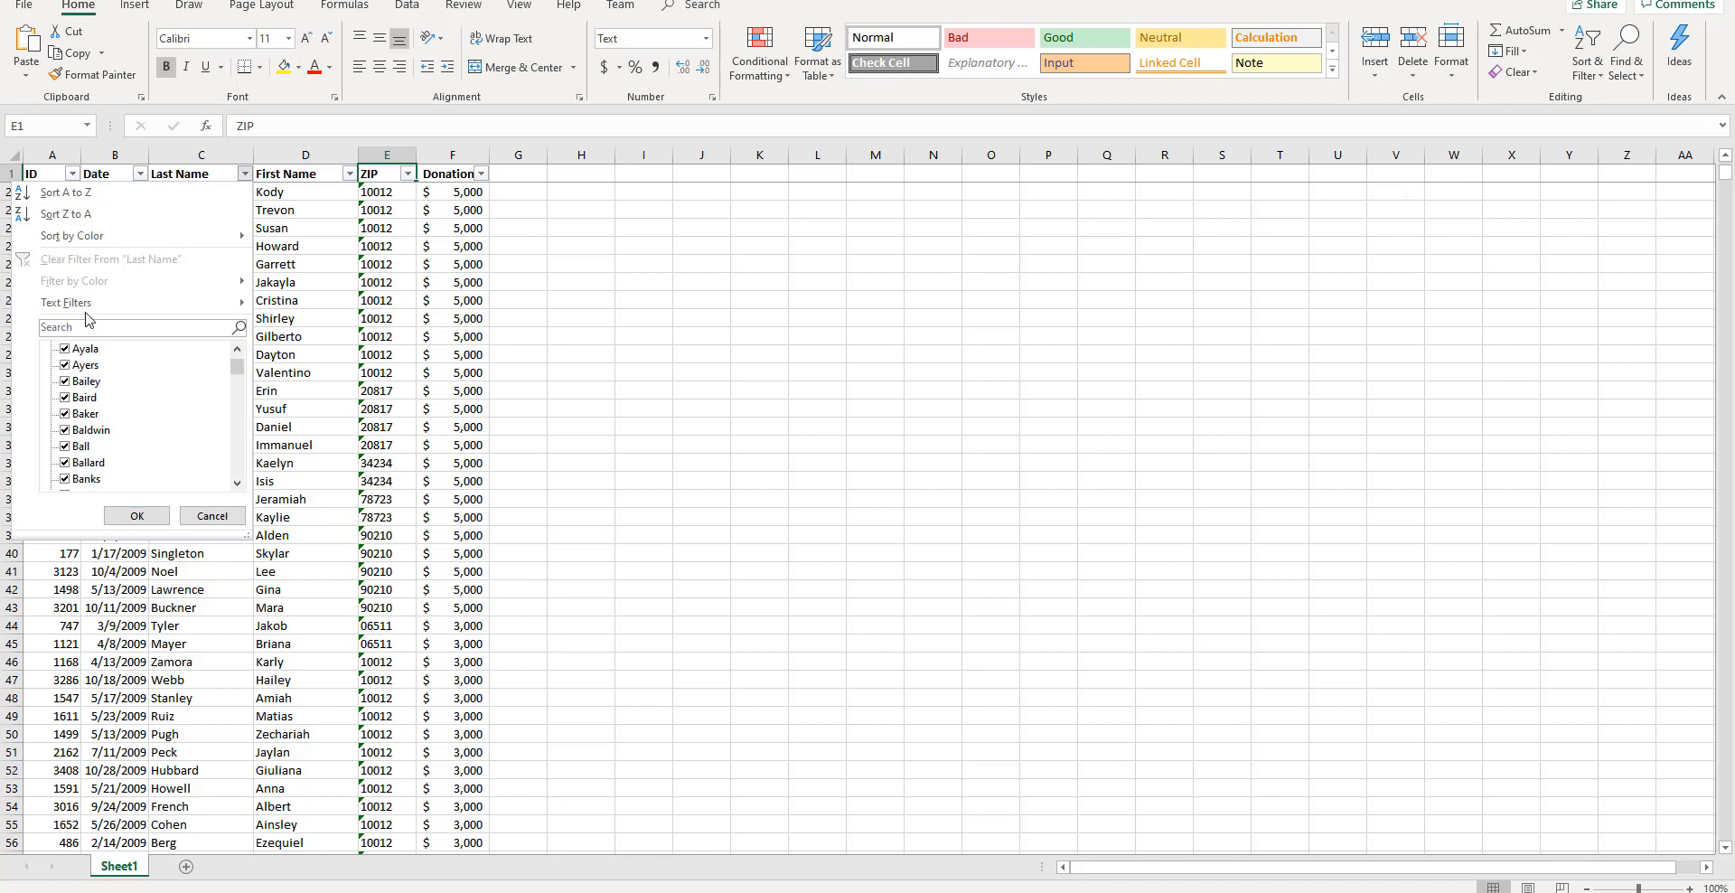
pyautogui.scroll(8, 83, 376)
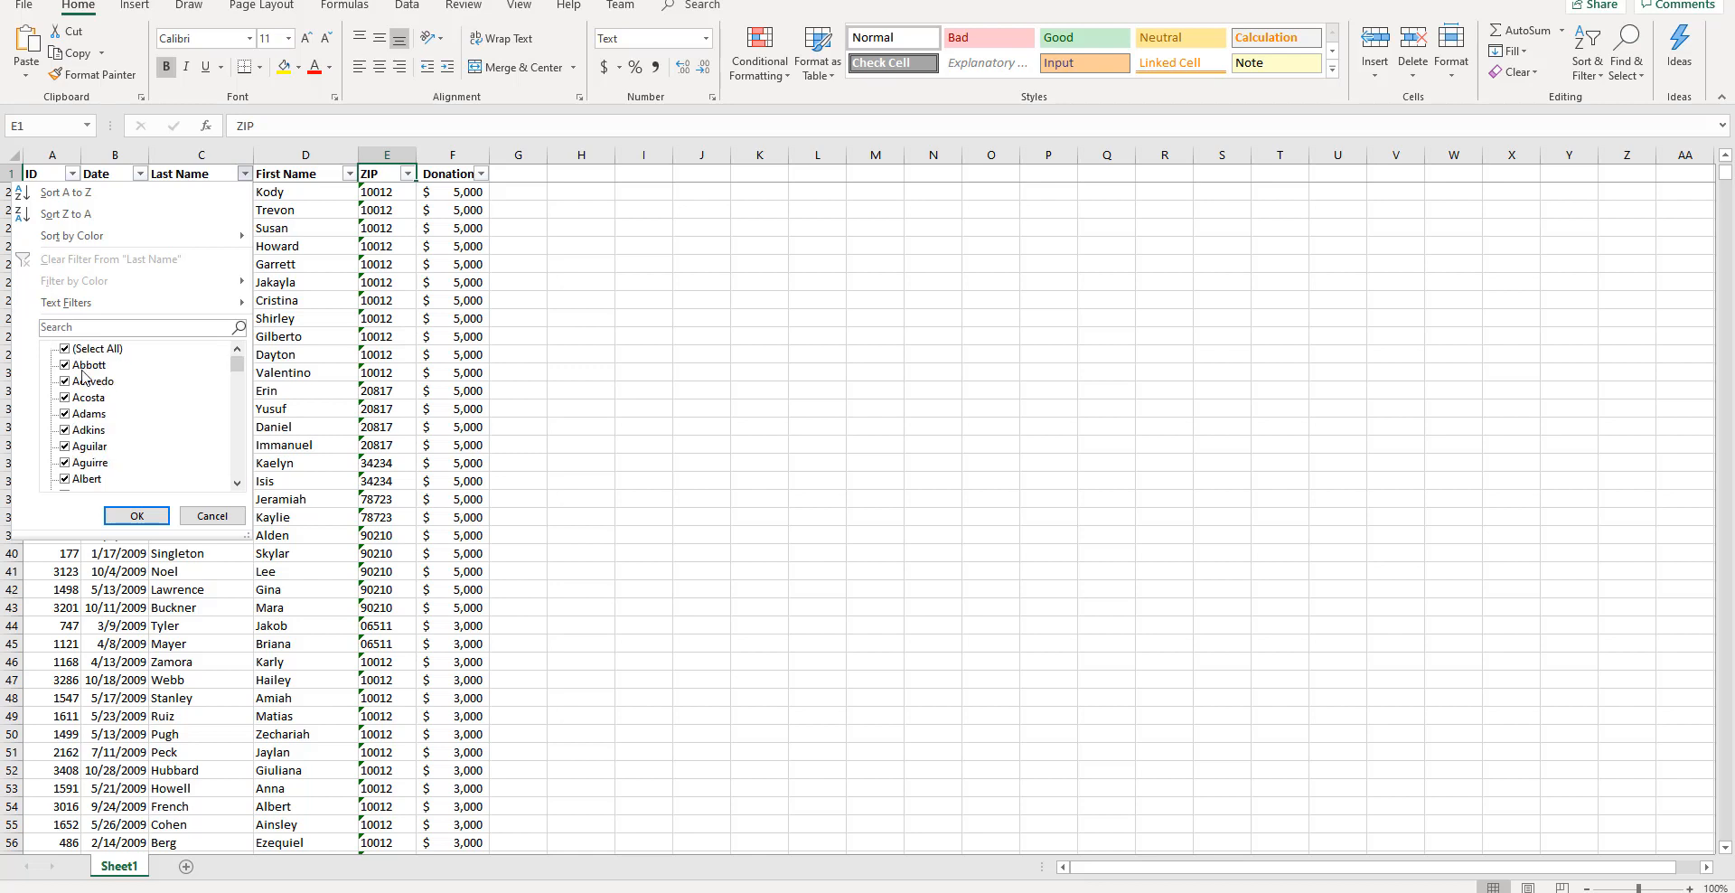
pyautogui.click(65, 349)
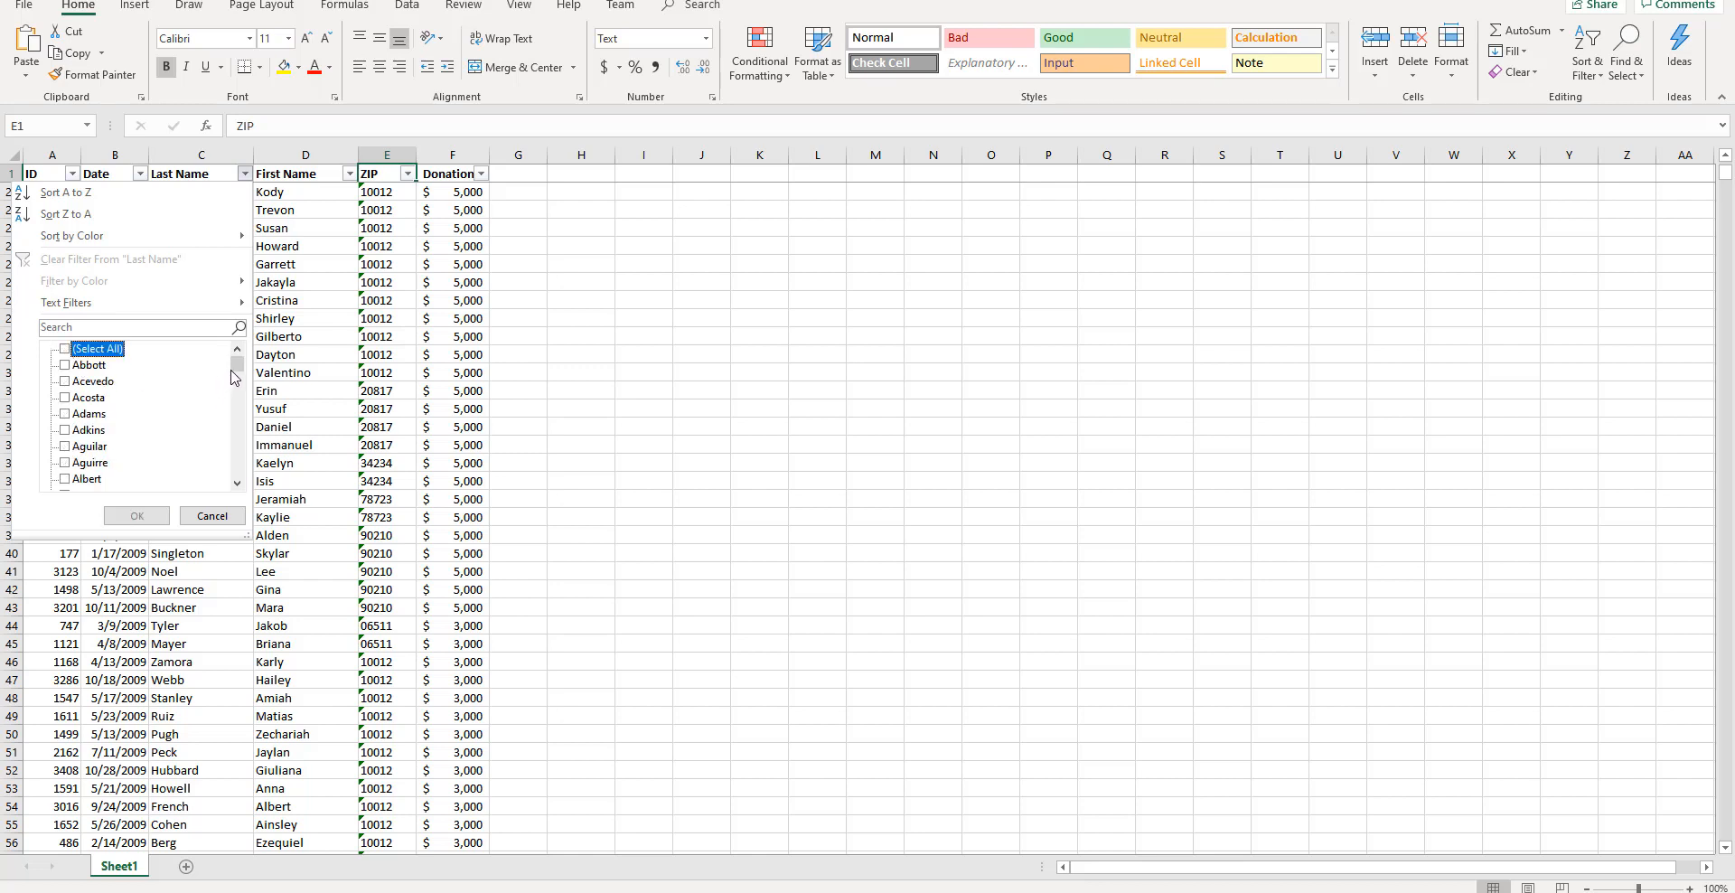
# - Filter the Last Name column to show only one surname beginning with J
pyautogui.moveTo(232, 371); pyautogui.dragTo(239, 402)
pyautogui.scroll(3, 180, 409)
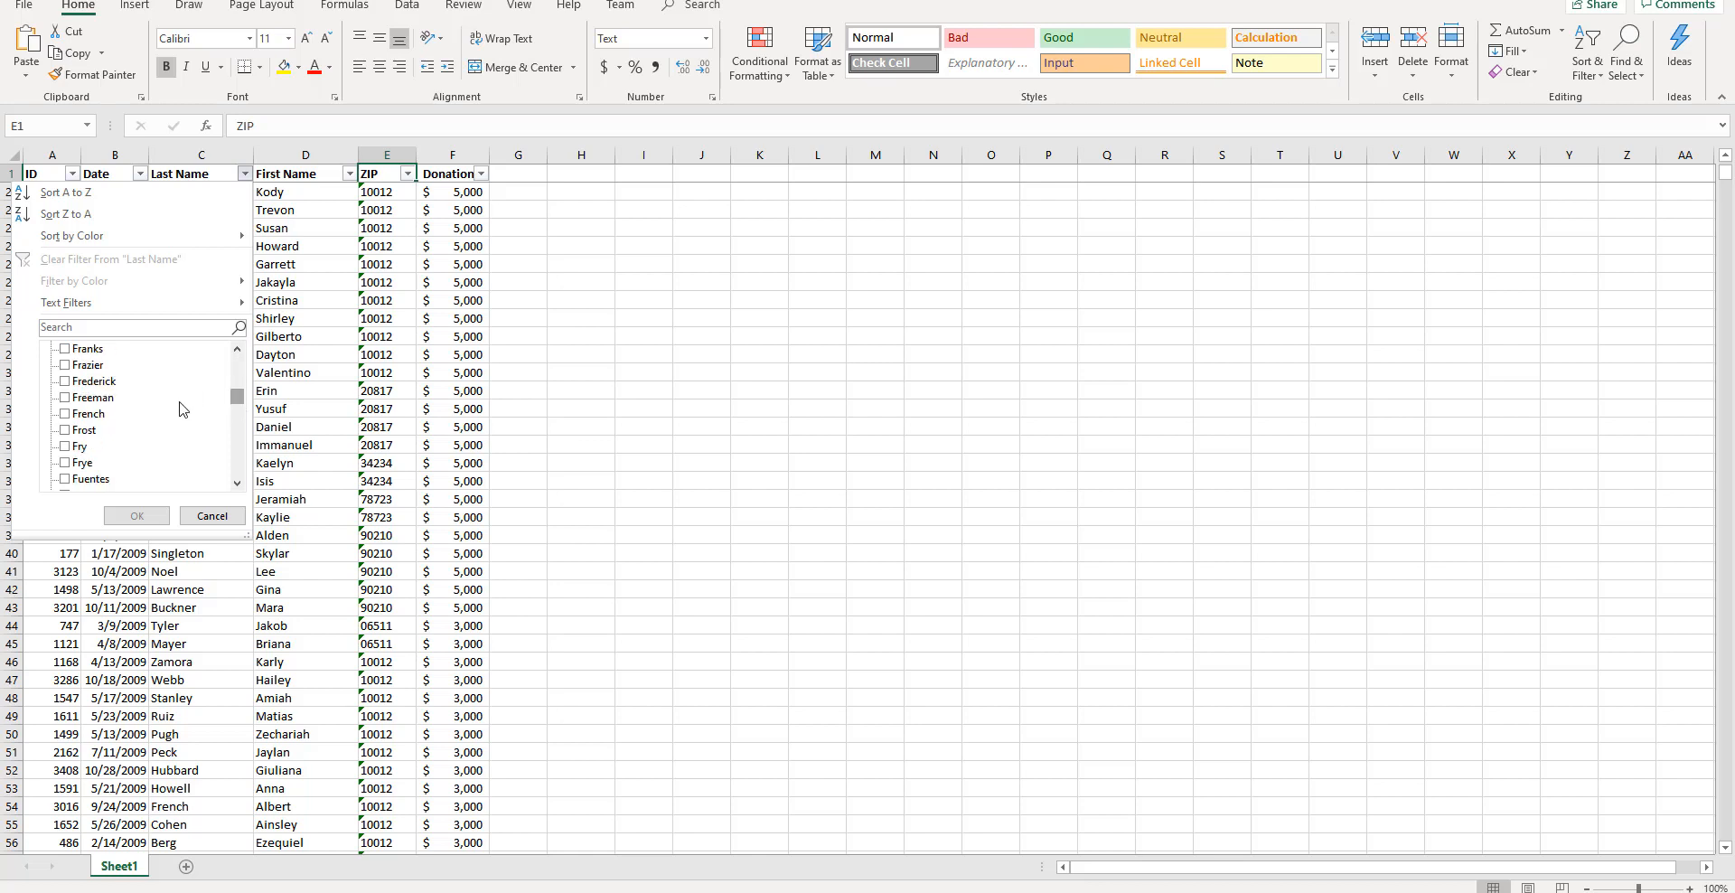
pyautogui.scroll(1, 180, 409)
pyautogui.scroll(-9, 180, 409)
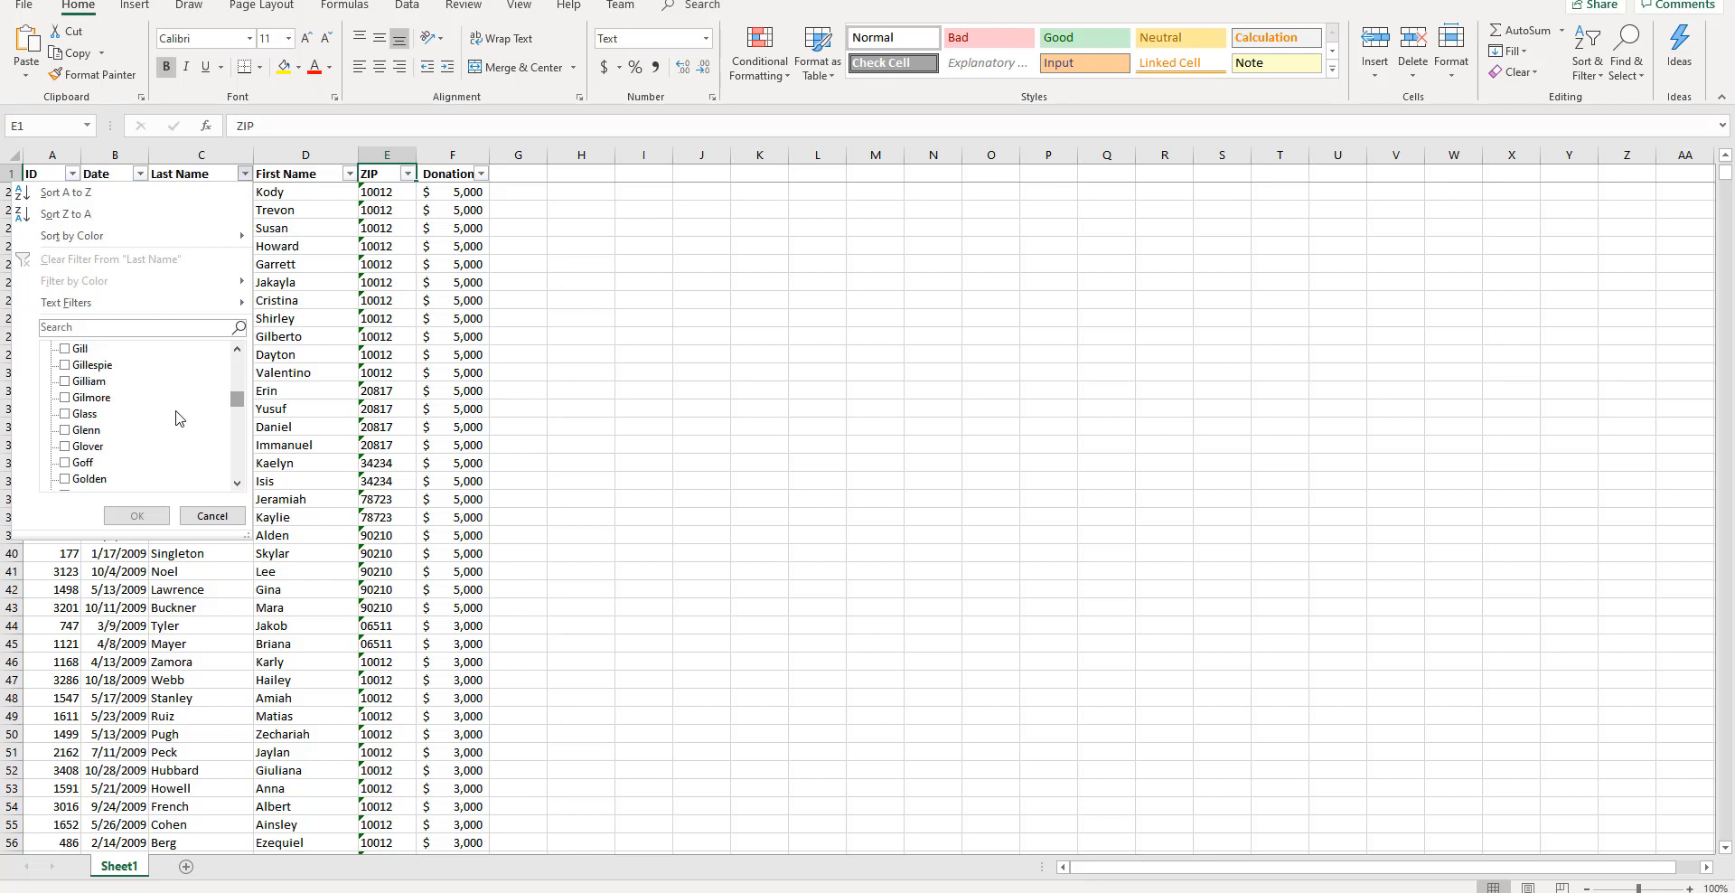
pyautogui.scroll(-12, 180, 419)
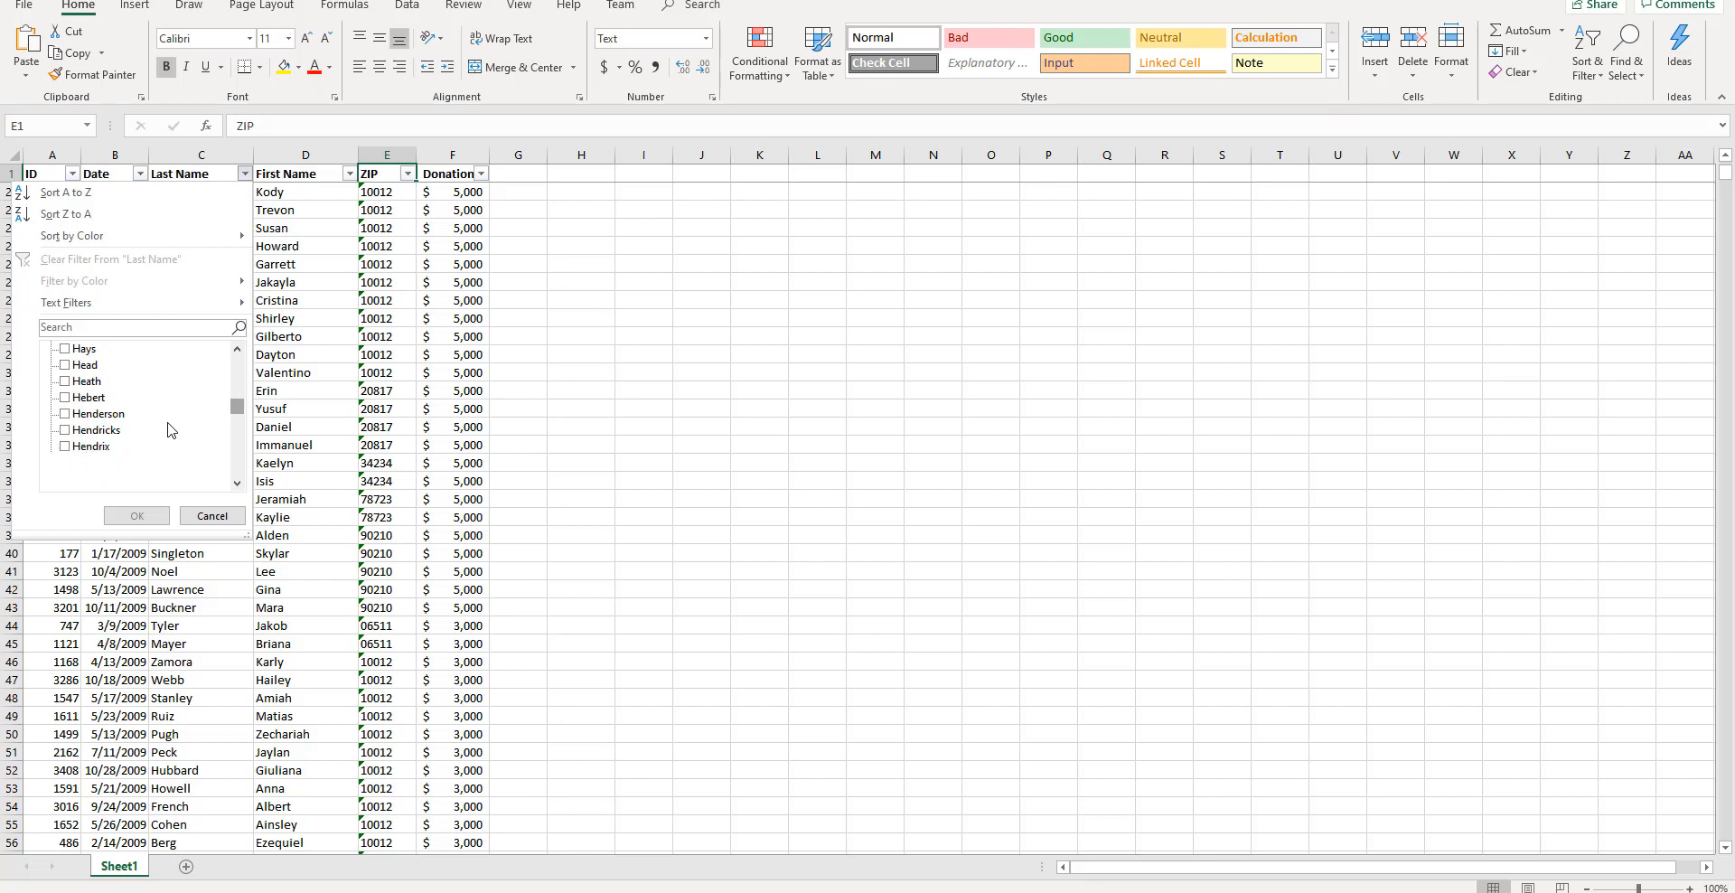
pyautogui.scroll(-12, 172, 429)
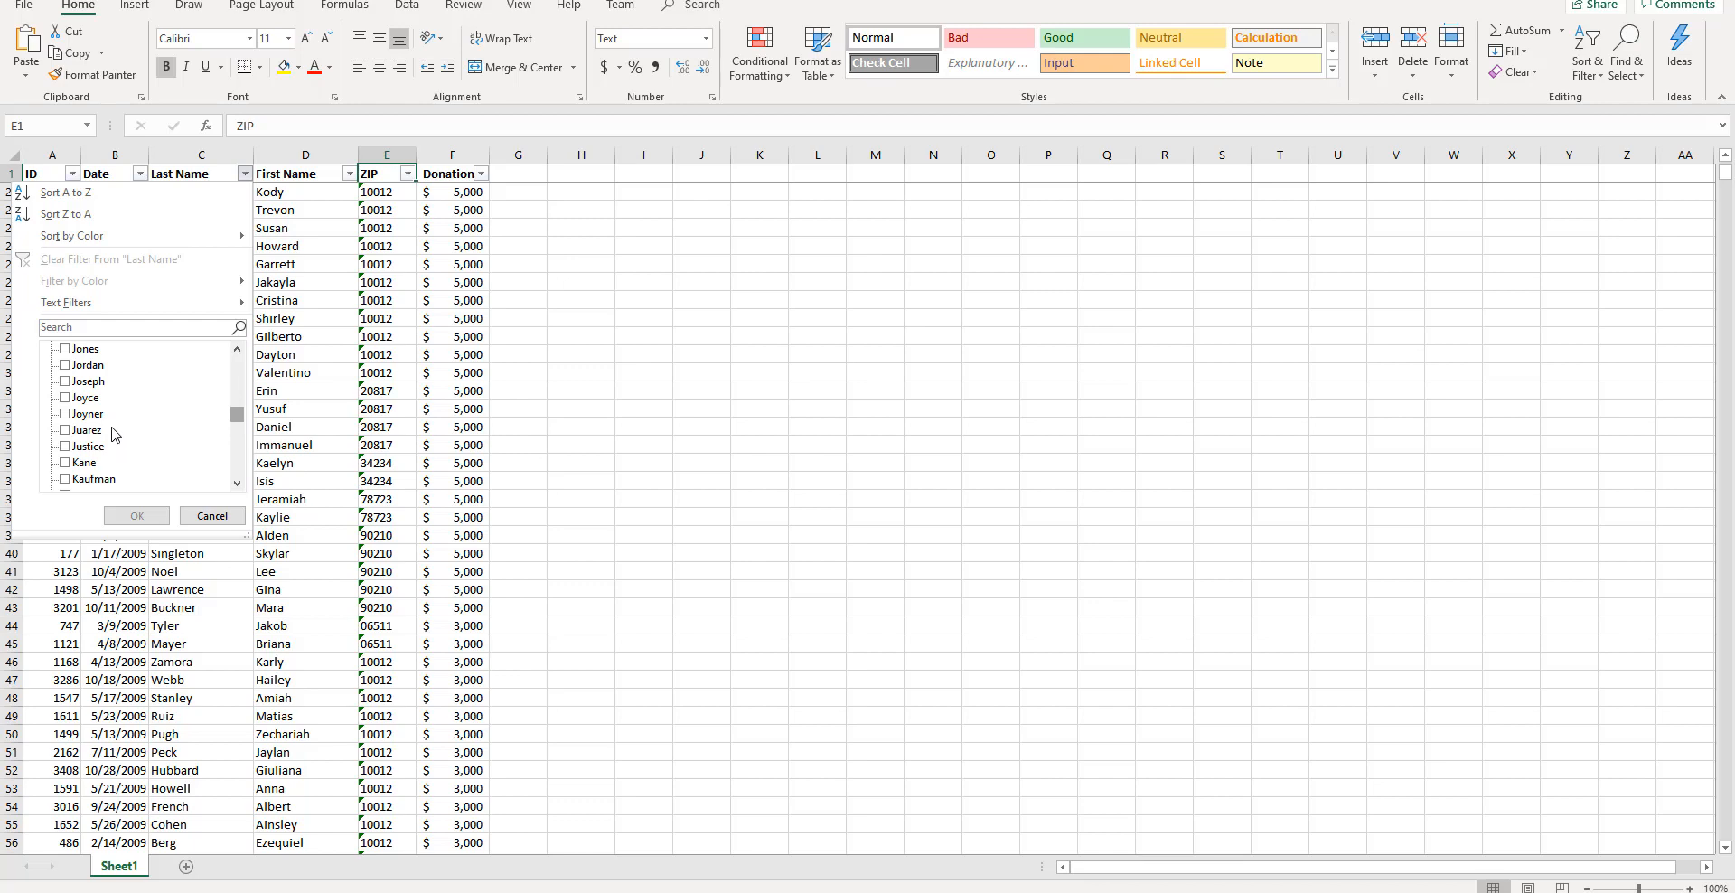
pyautogui.click(72, 349)
pyautogui.click(140, 516)
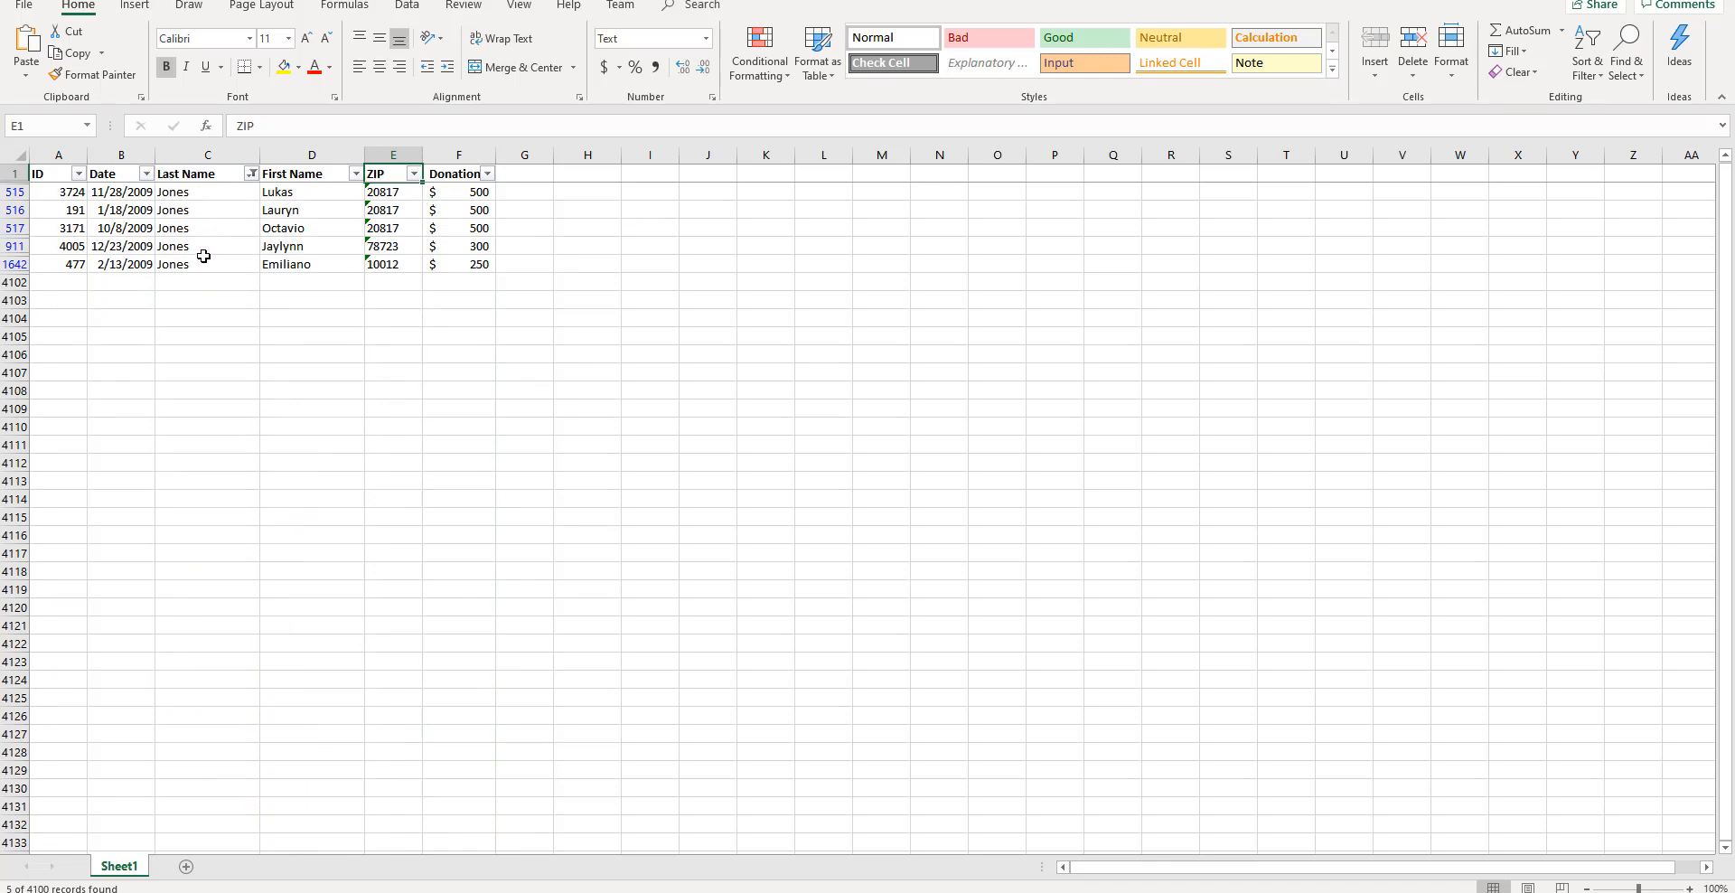
# - Clear the filter from the Last Name column
pyautogui.click(251, 173)
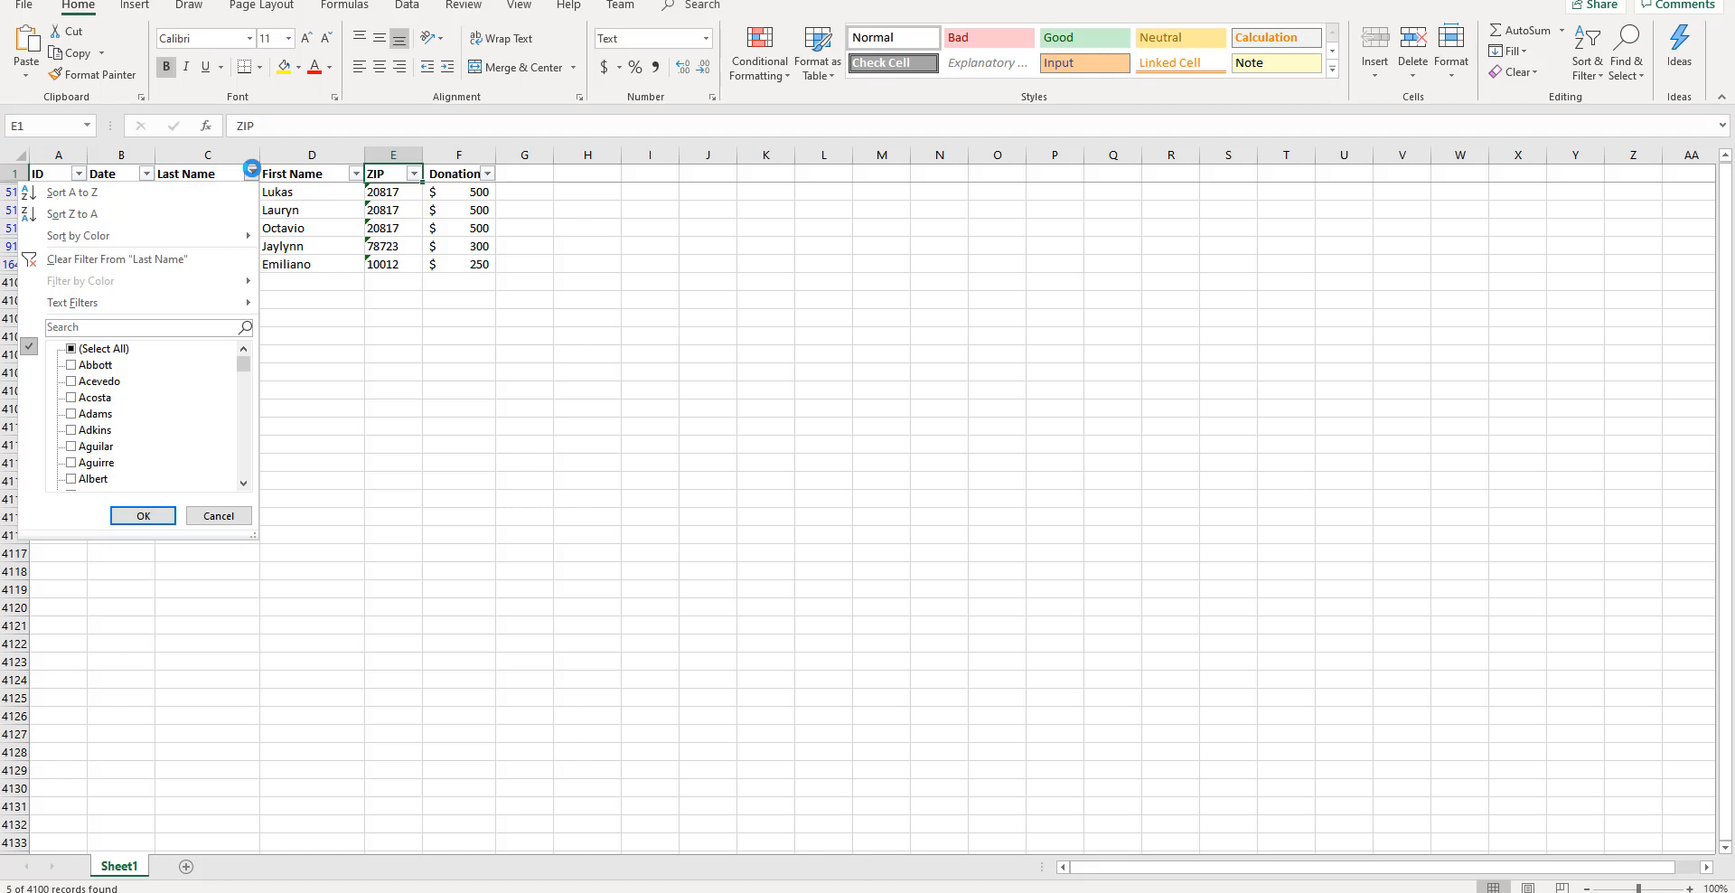
pyautogui.click(172, 262)
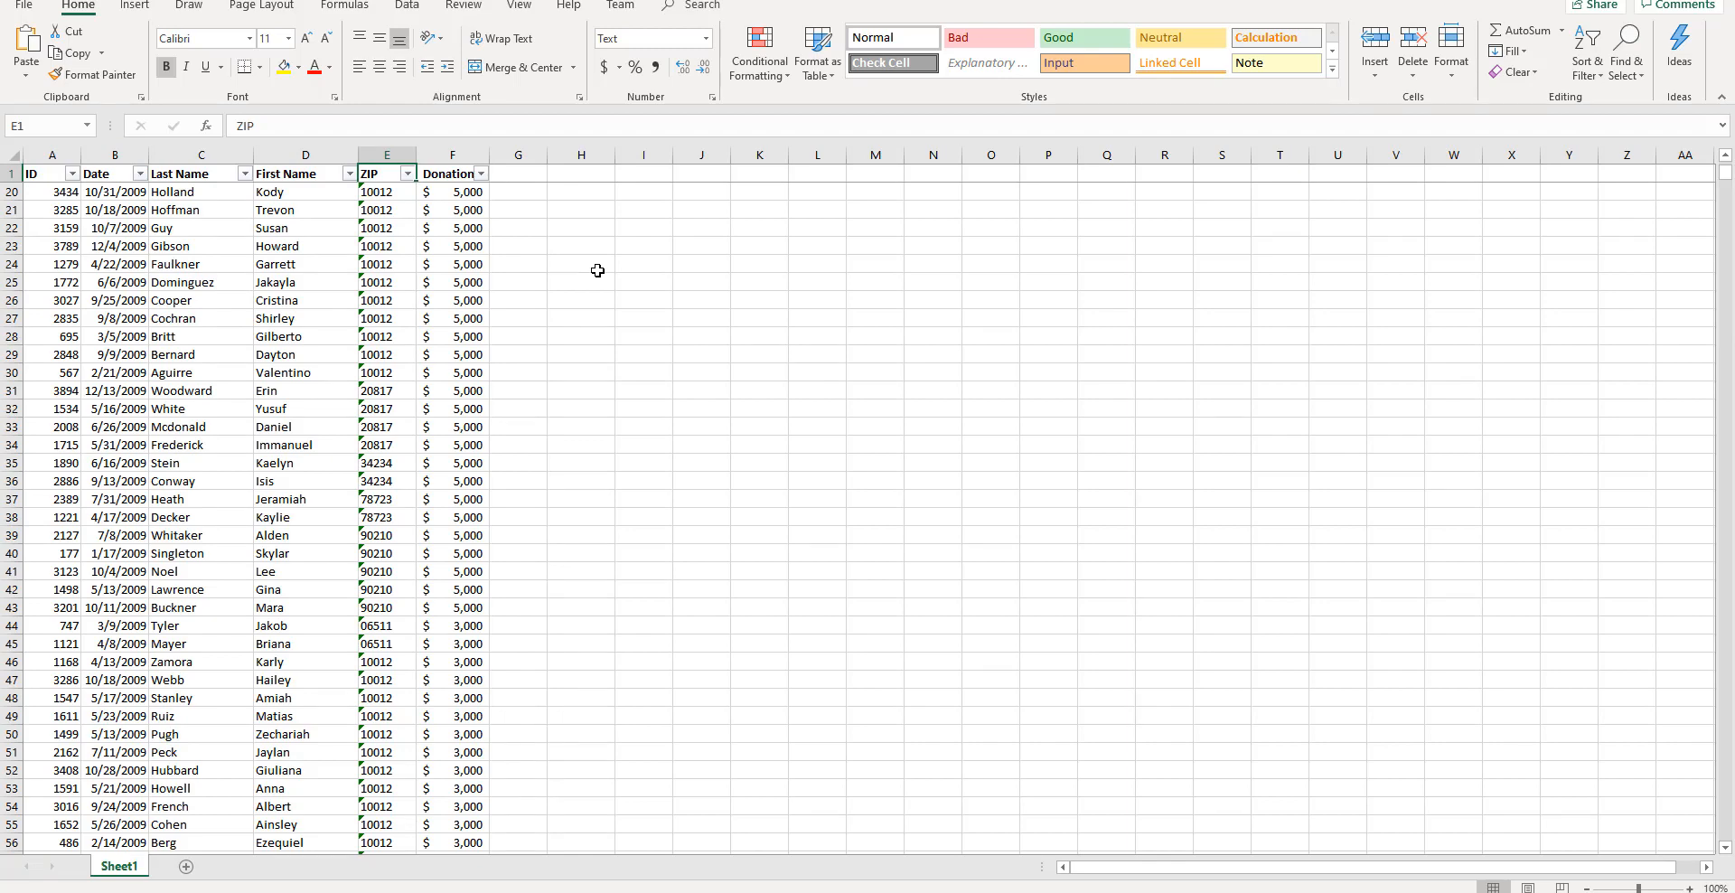
# - Examine the filter options and values of the ZIP and Donation columns without applying any filter
pyautogui.click(409, 174)
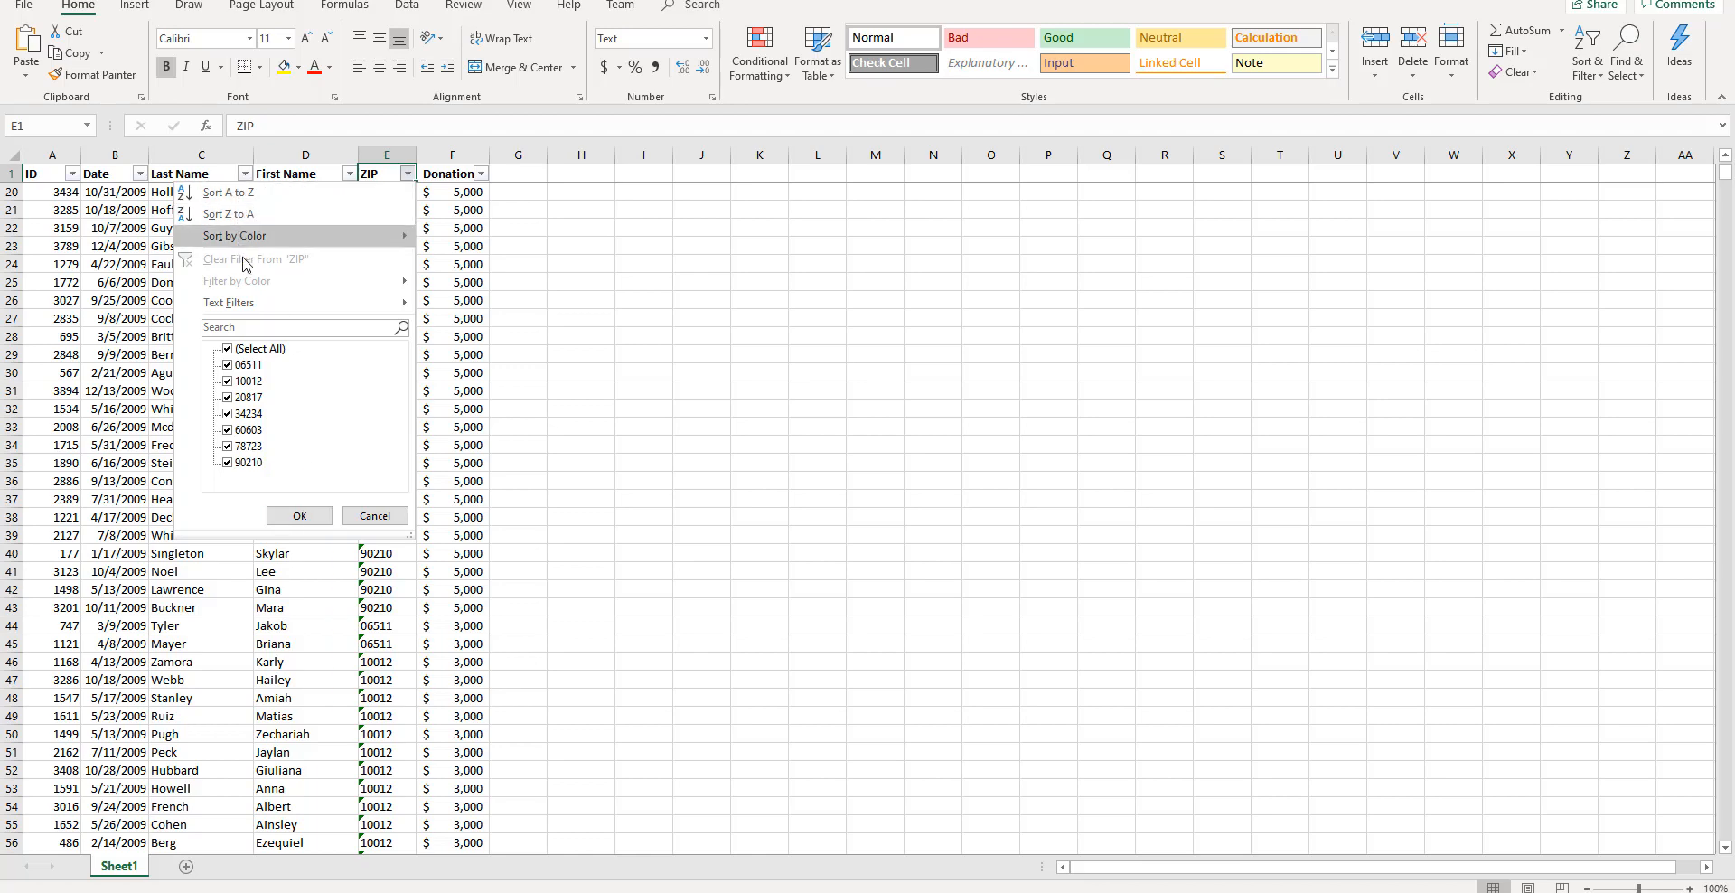
pyautogui.click(483, 178)
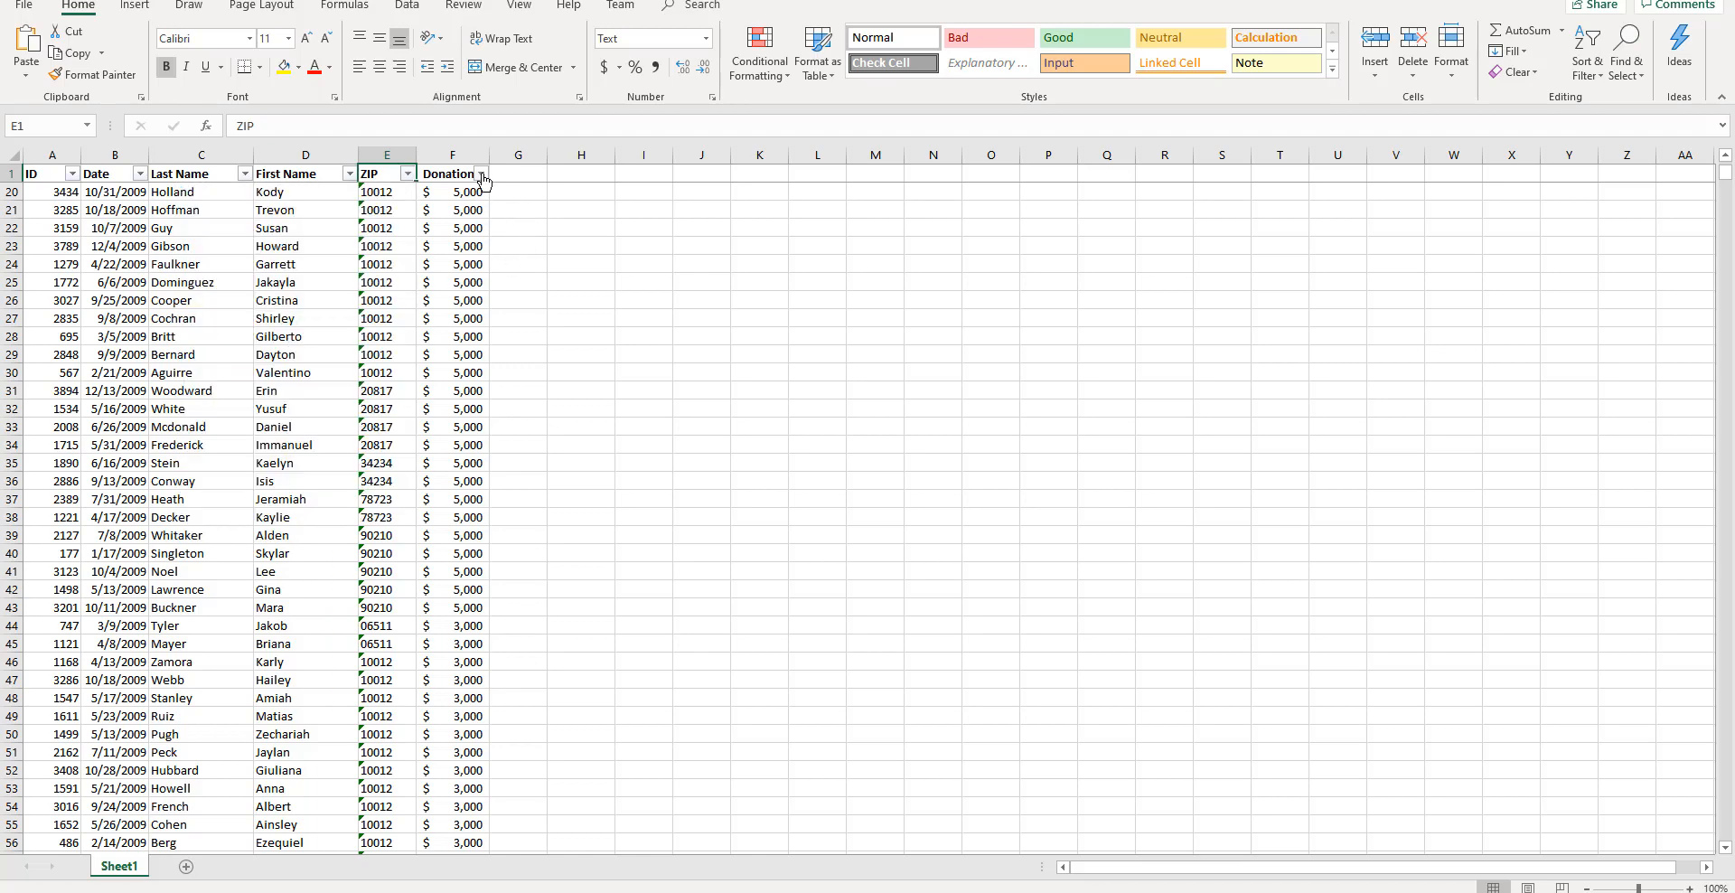
pyautogui.click(482, 176)
pyautogui.scroll(-4, 403, 402)
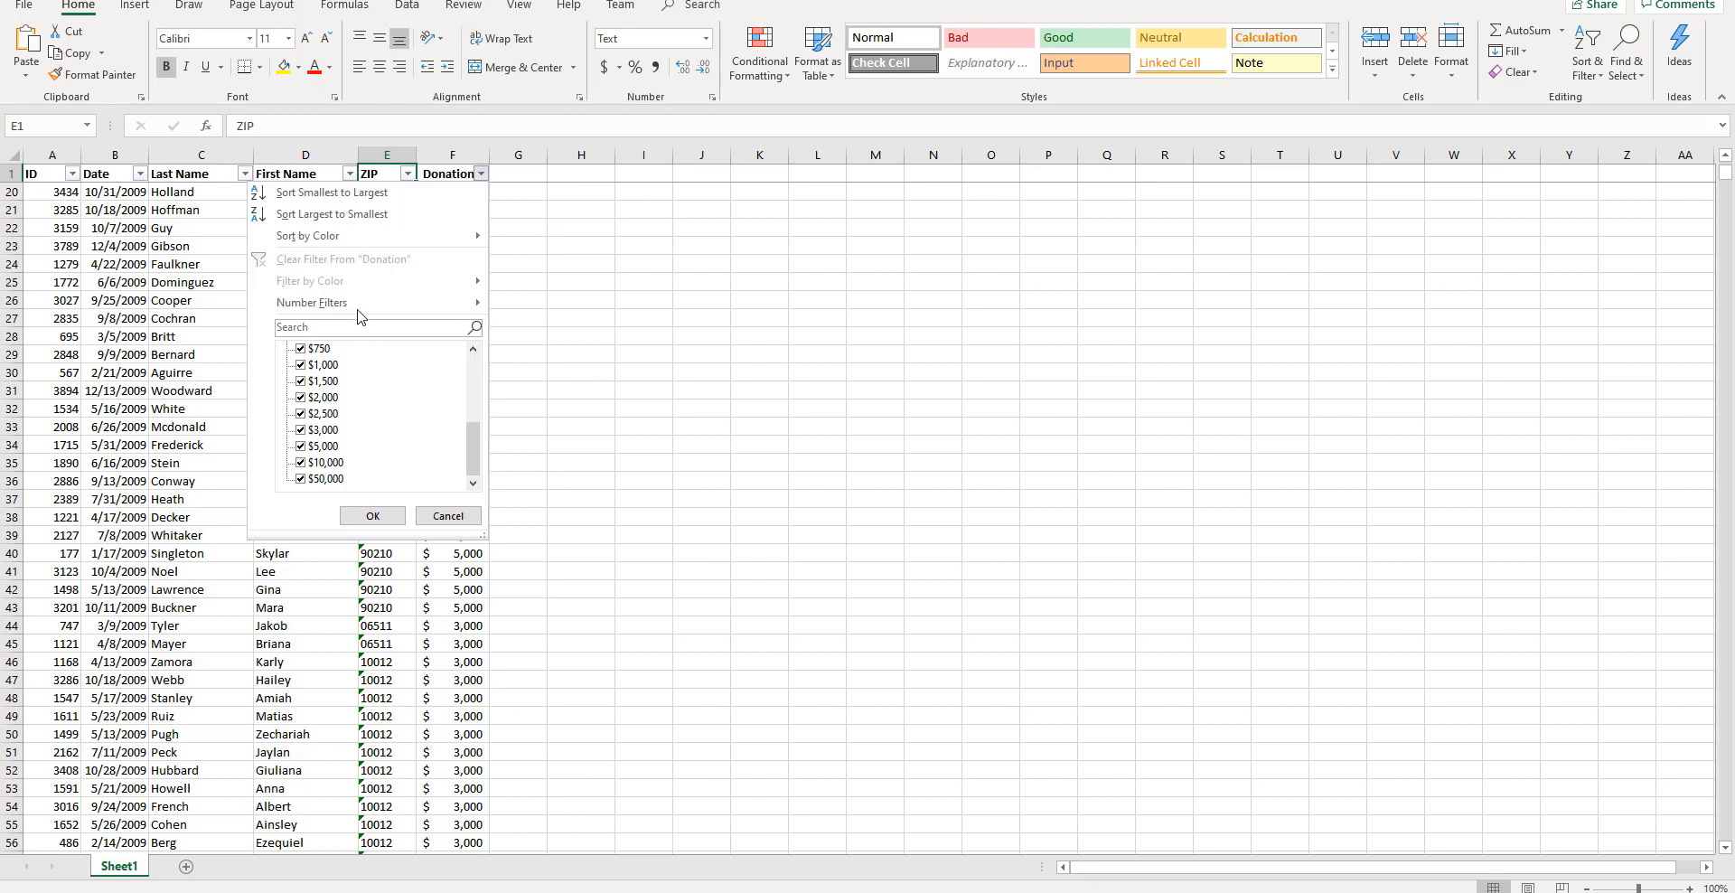
pyautogui.moveTo(362, 311)
pyautogui.scroll(6, 623, 597)
pyautogui.click(689, 534)
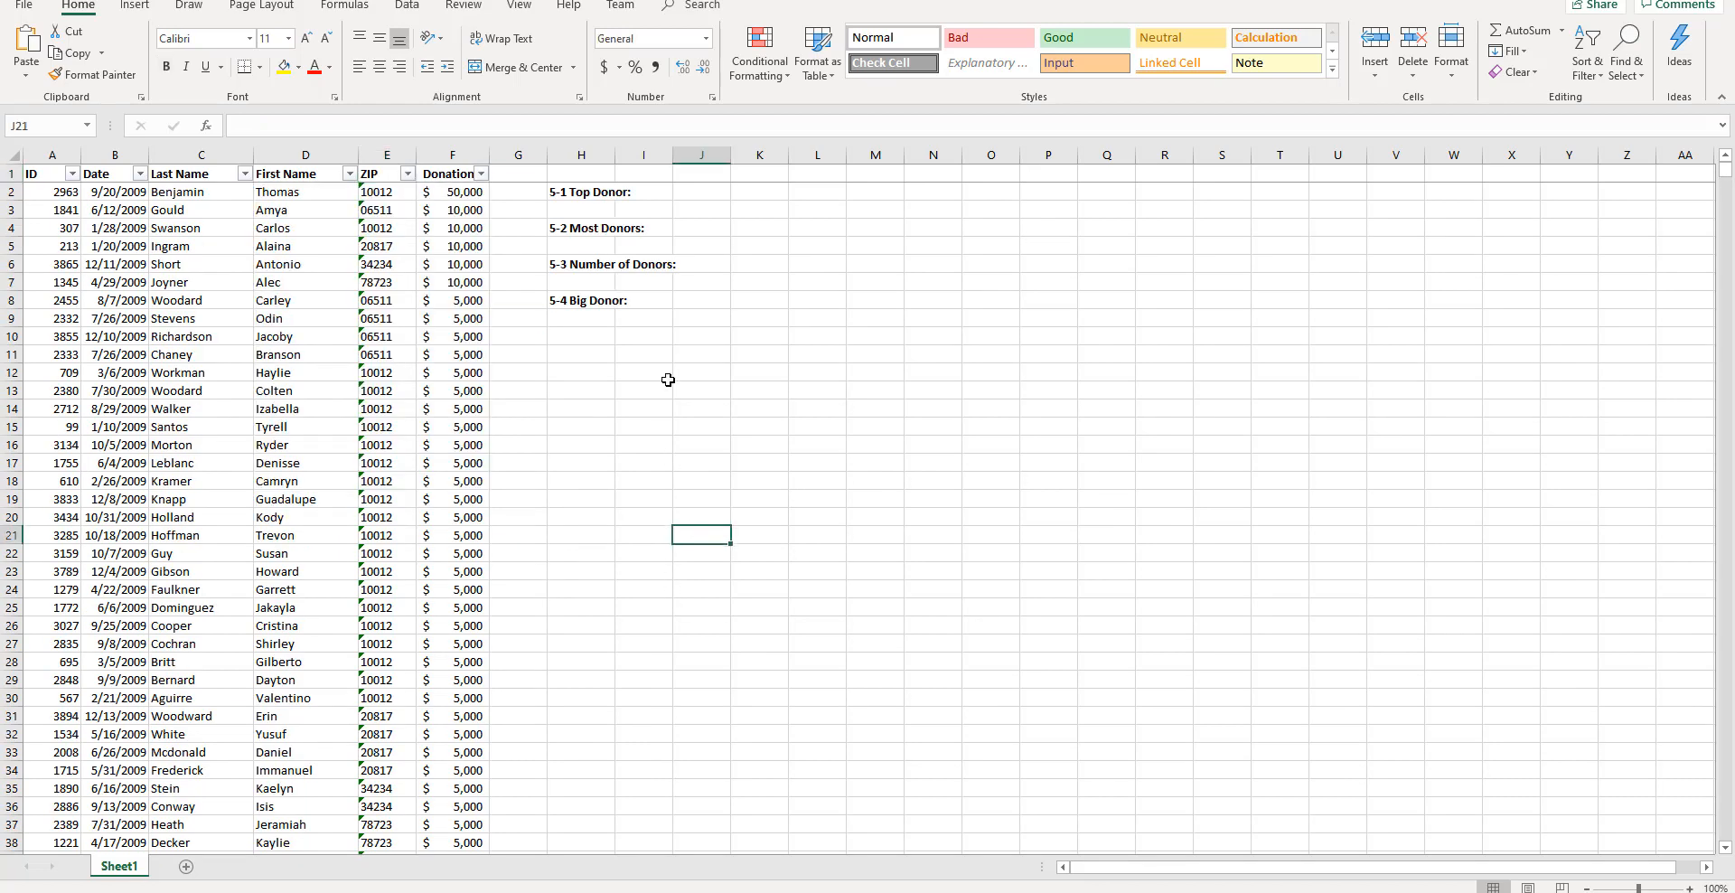
# - Review the answer labels for exercises 5-1 to 5-4 in column H and switch to the Lesson5 PDF in Acrobat
pyautogui.click(589, 197)
pyautogui.click(579, 224)
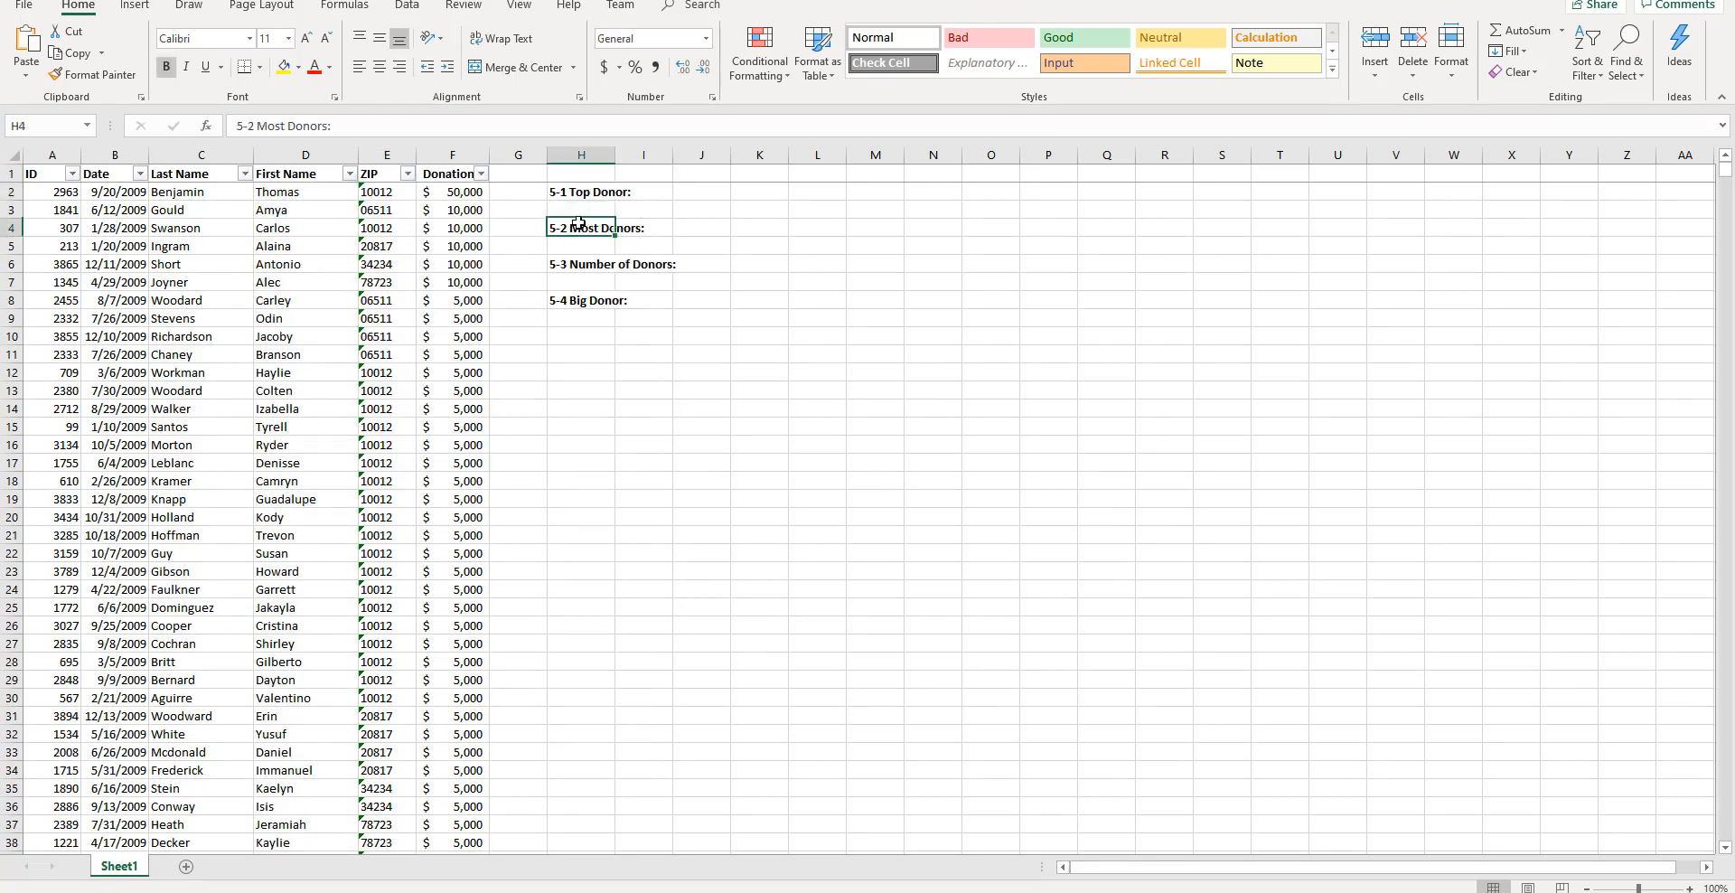
pyautogui.click(577, 263)
pyautogui.click(575, 299)
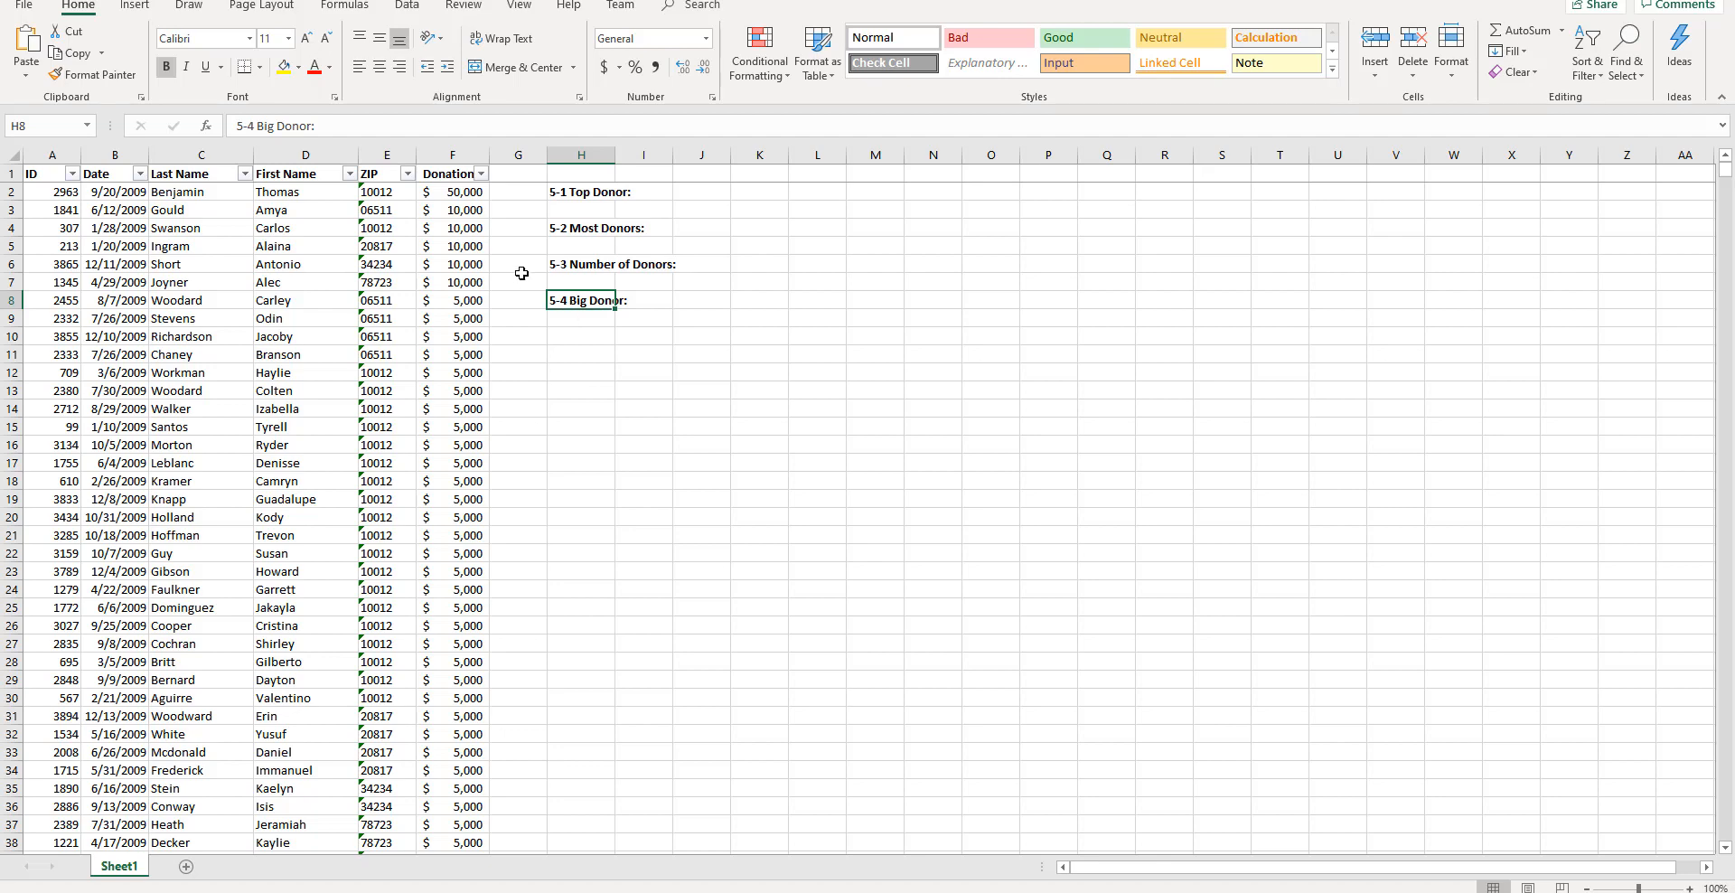
pyautogui.moveTo(946, 868)
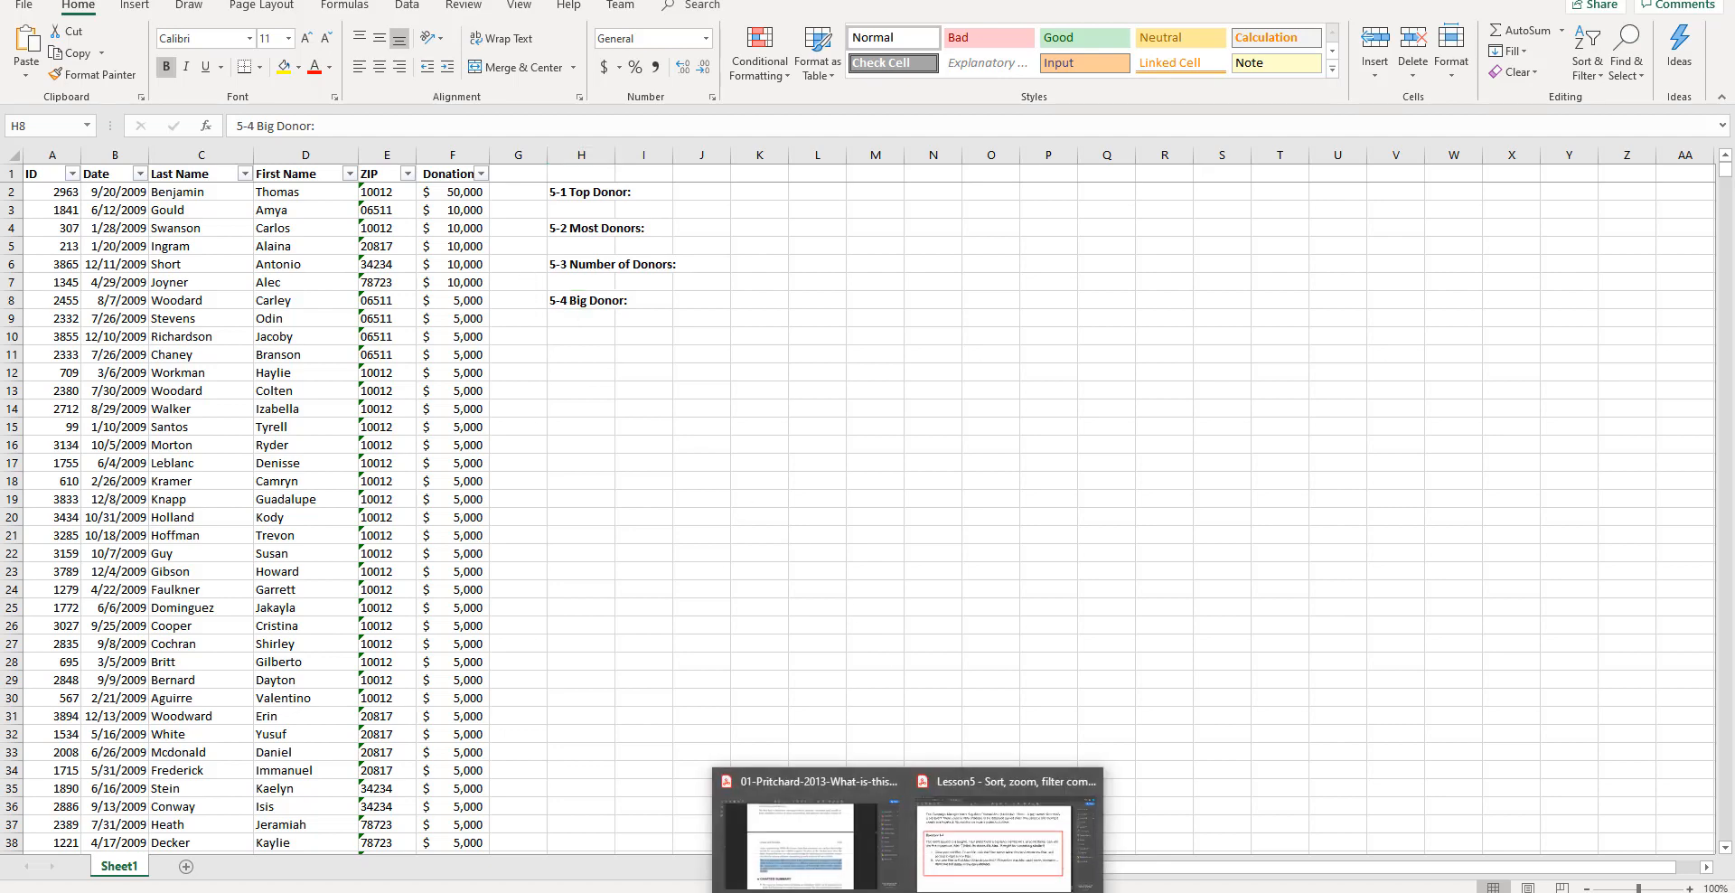
pyautogui.click(940, 773)
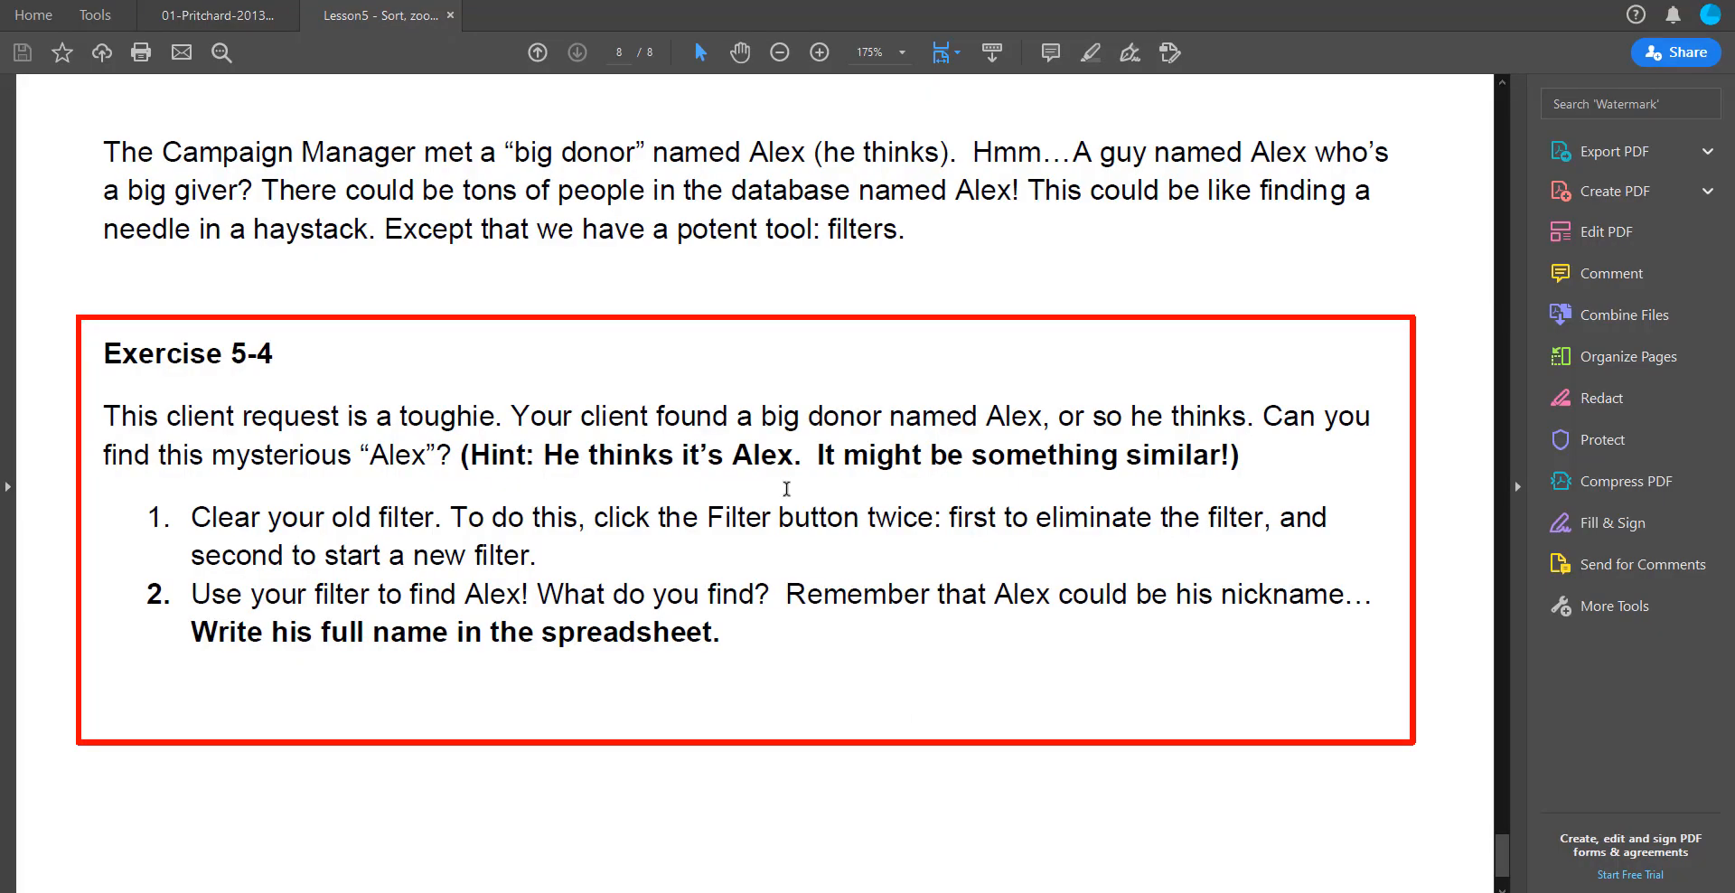